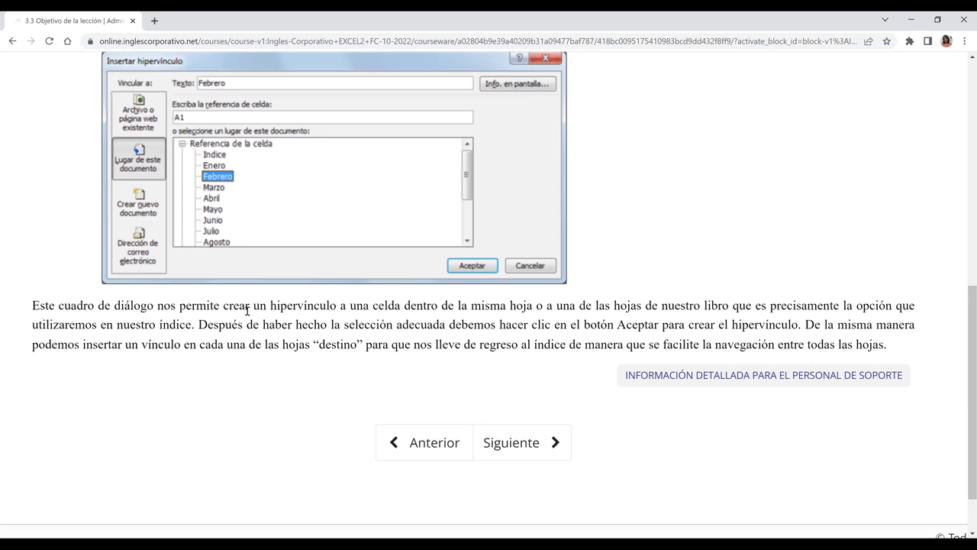
Step: Read the end of the hyperlink lesson and go on to lesson 3.4 Creación de indices con vinculos
scroll(246, 310, down, 1)
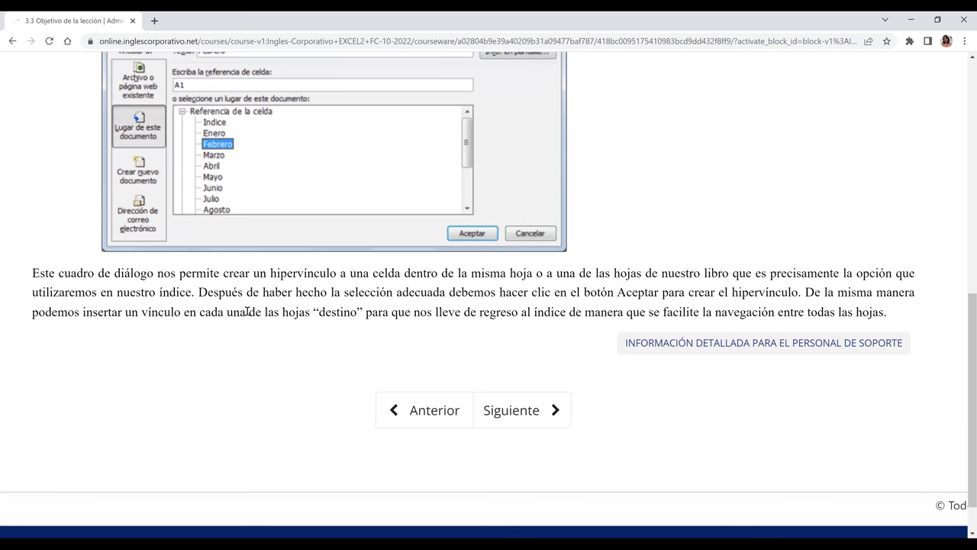
scroll(247, 310, down, 1)
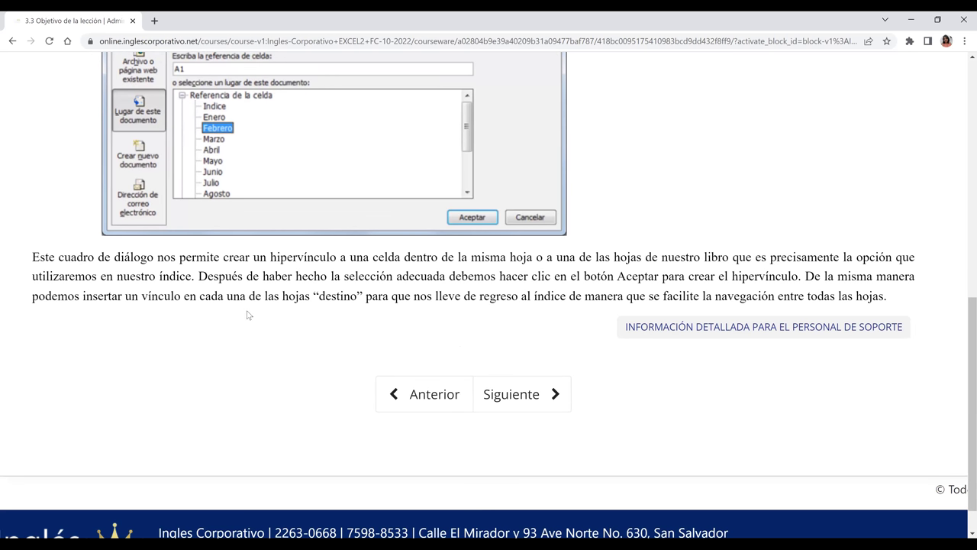
scroll(247, 312, up, 3)
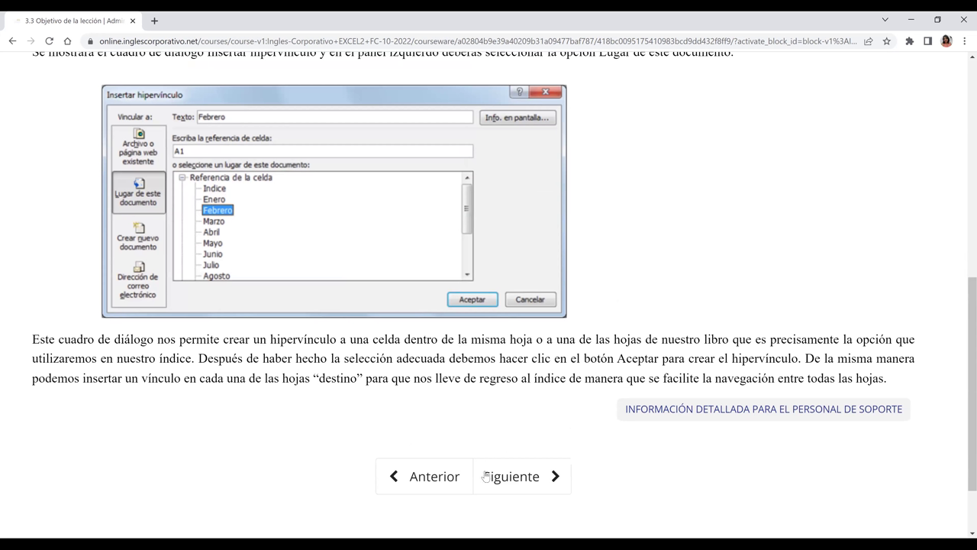
click(532, 478)
click(532, 477)
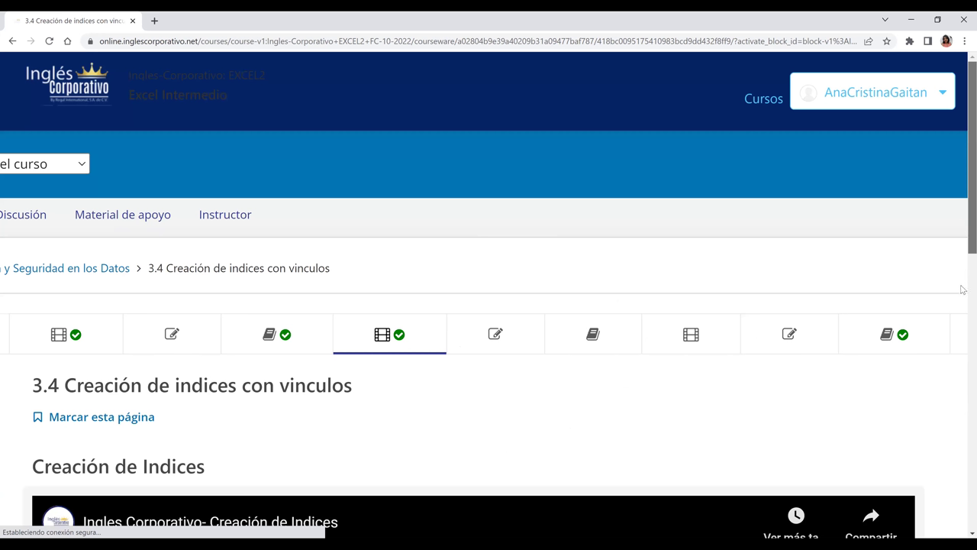
Step: Play the lesson video Creación de Indices in full screen
scroll(962, 292, down, 3)
scroll(961, 343, down, 2)
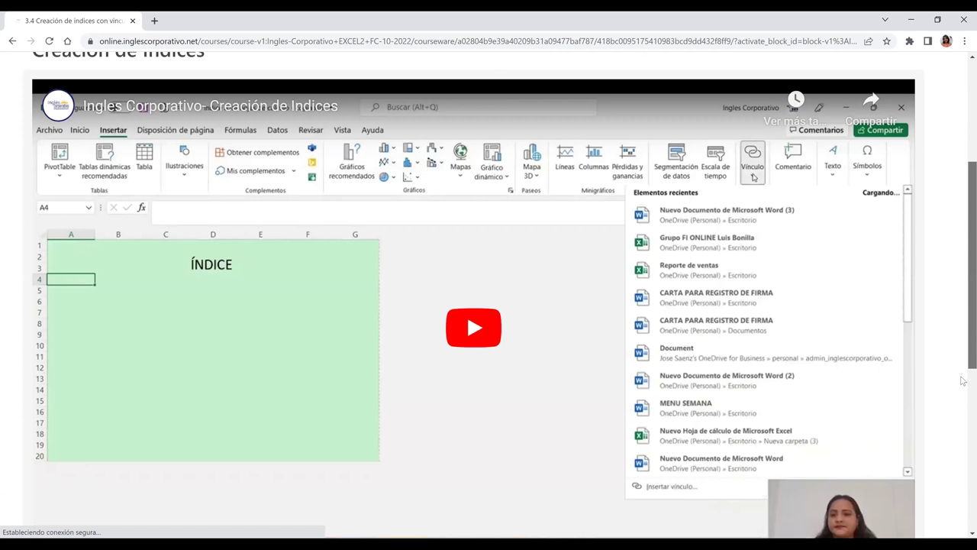
scroll(963, 397, down, 3)
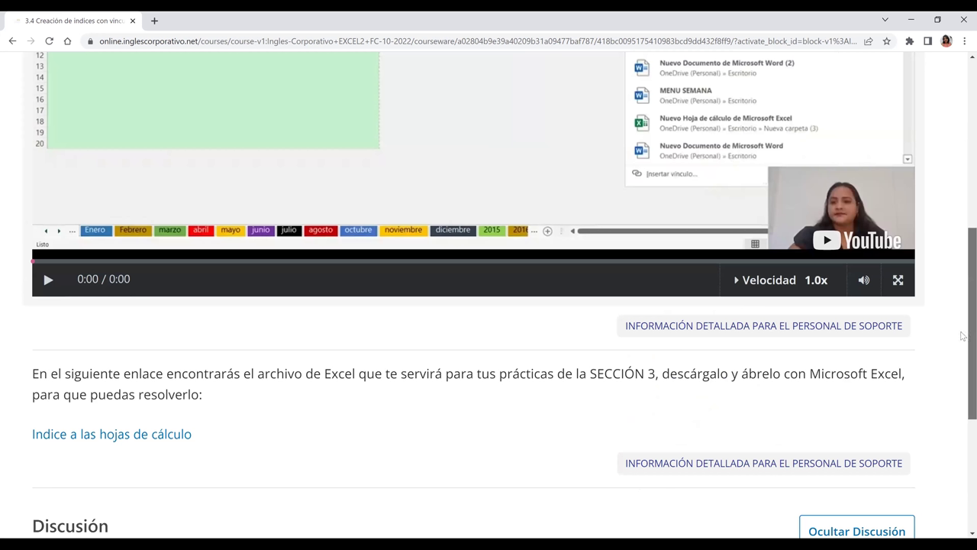
scroll(964, 351, up, 3)
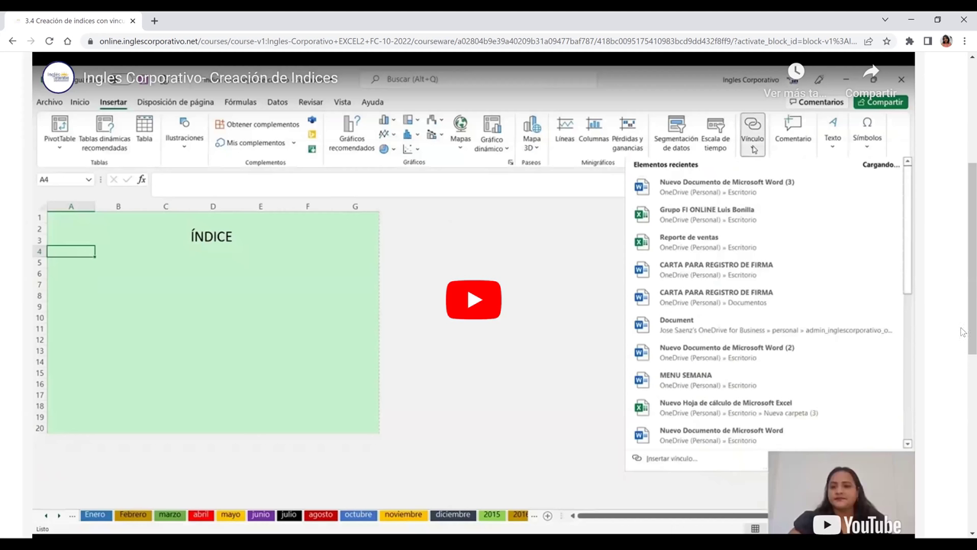
scroll(963, 351, down, 1)
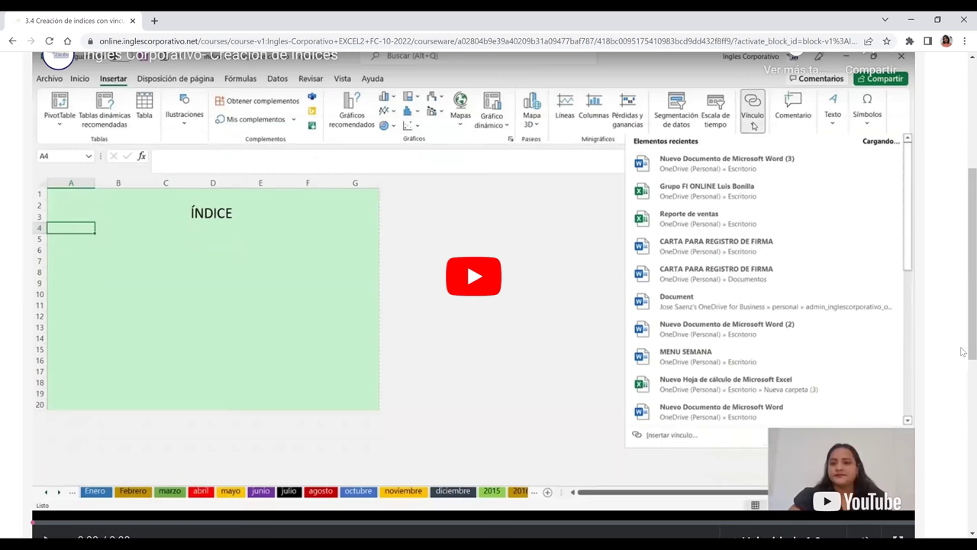
scroll(963, 351, down, 1)
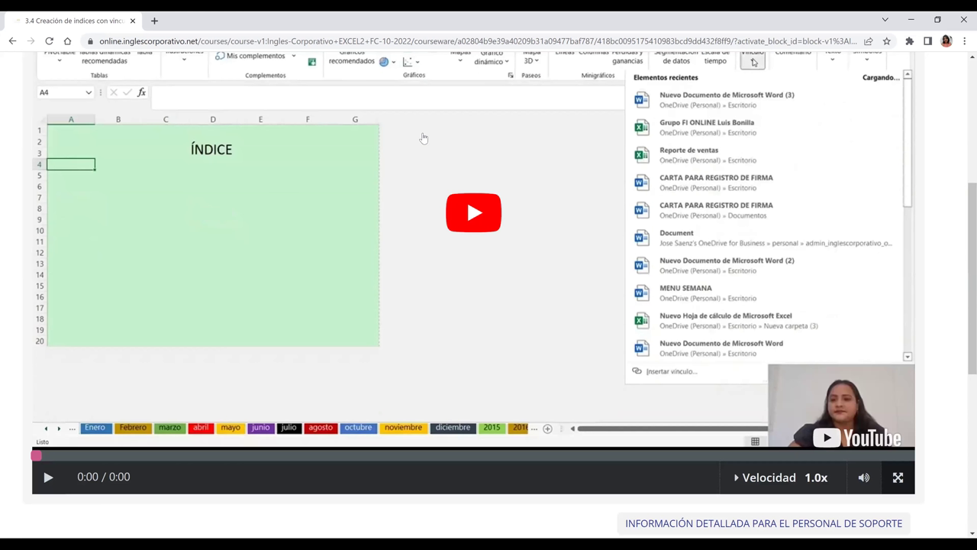
double_click(376, 78)
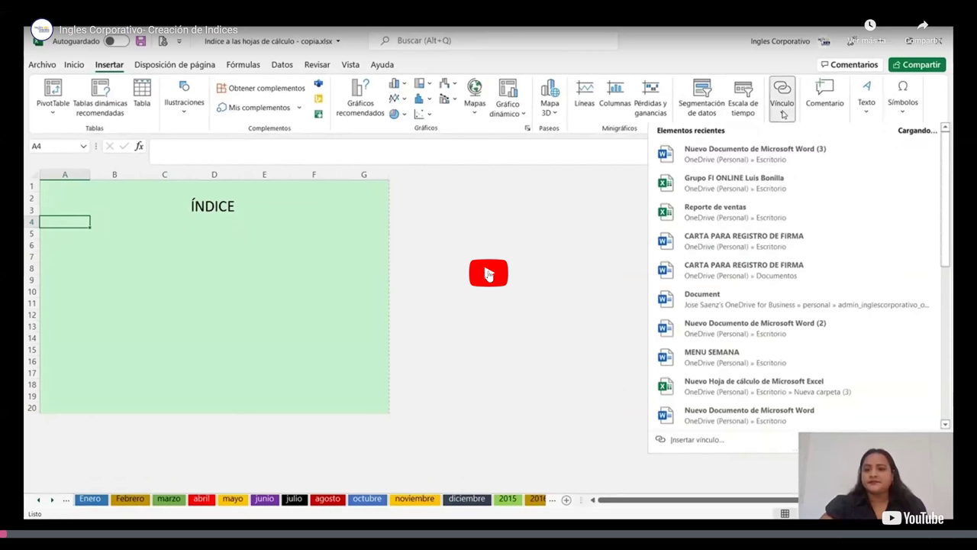
click(488, 273)
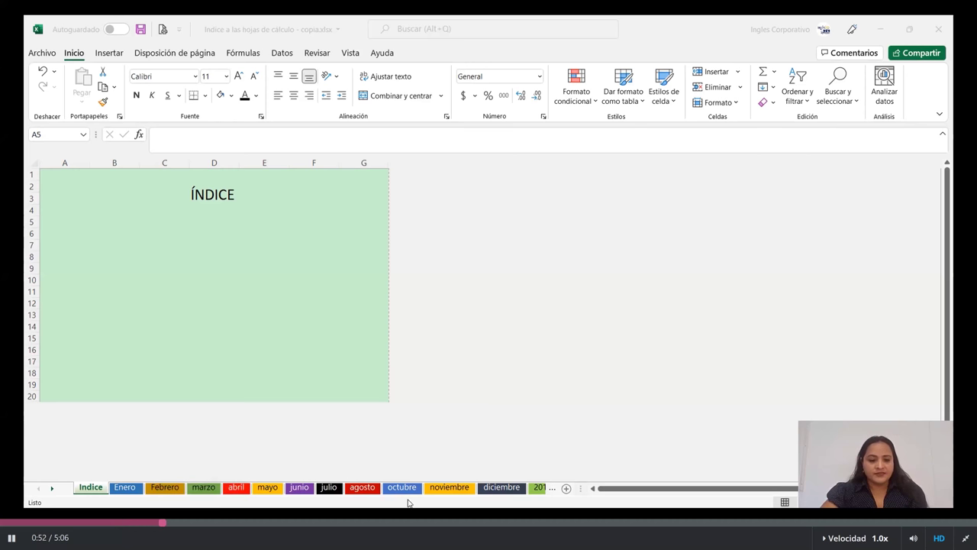
Step: View the Febrero sheet of the workbook and return to the Indice sheet
click(129, 489)
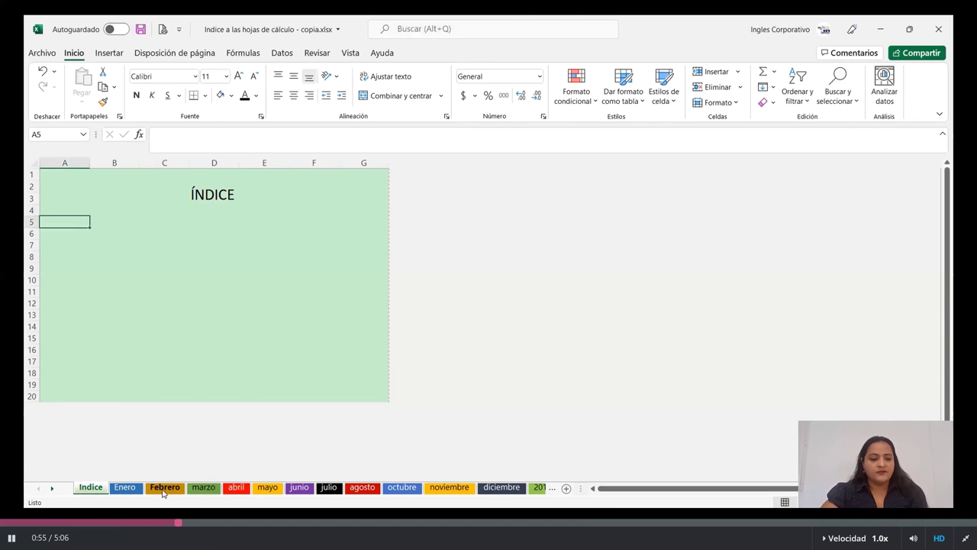
click(163, 490)
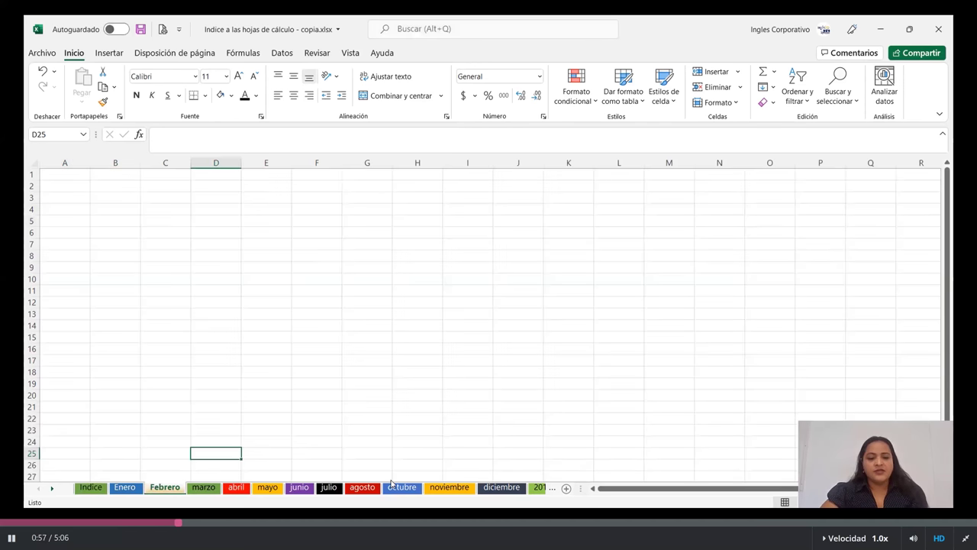
scroll(99, 493, down, 1)
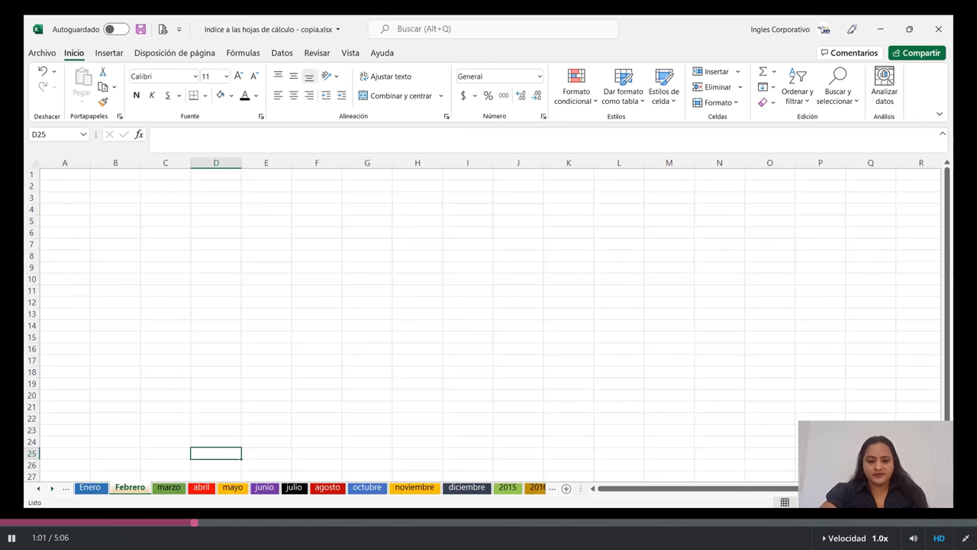
click(40, 489)
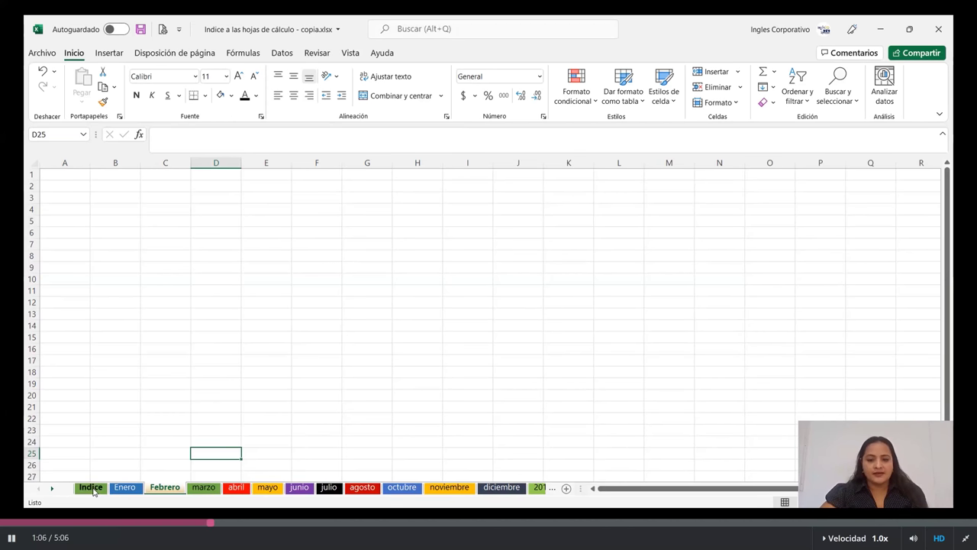
click(91, 487)
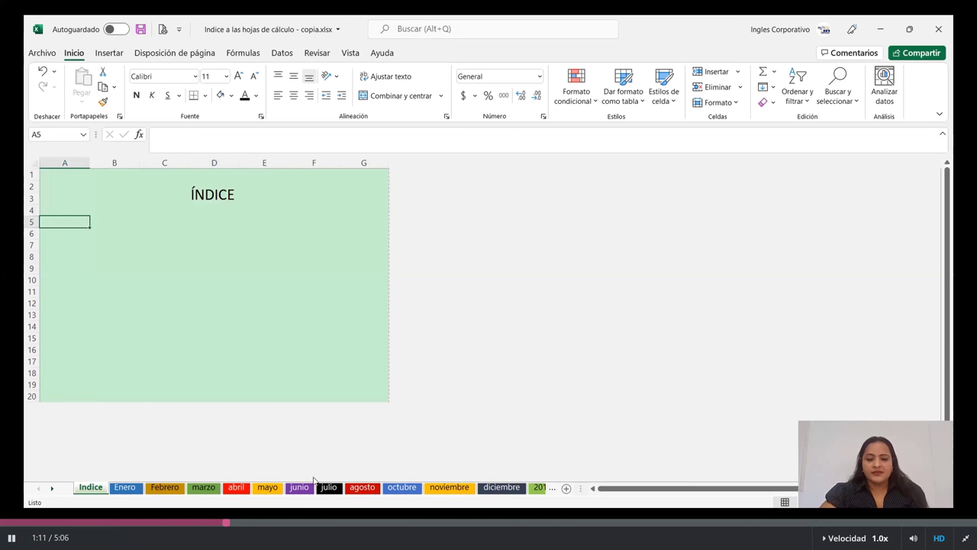
Step: Browse back and forth through the workbook's sheet tabs to see the month and year sheets
click(51, 488)
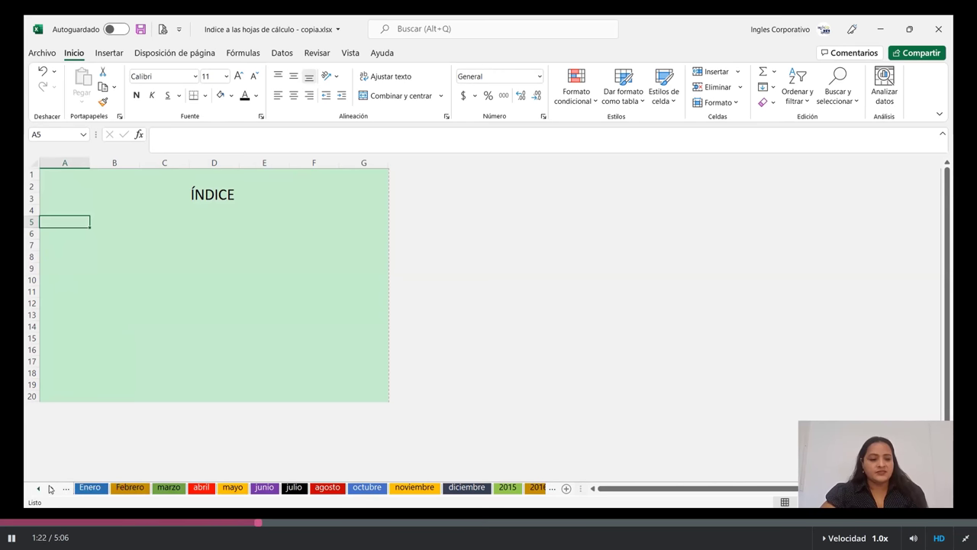
click(51, 489)
click(37, 490)
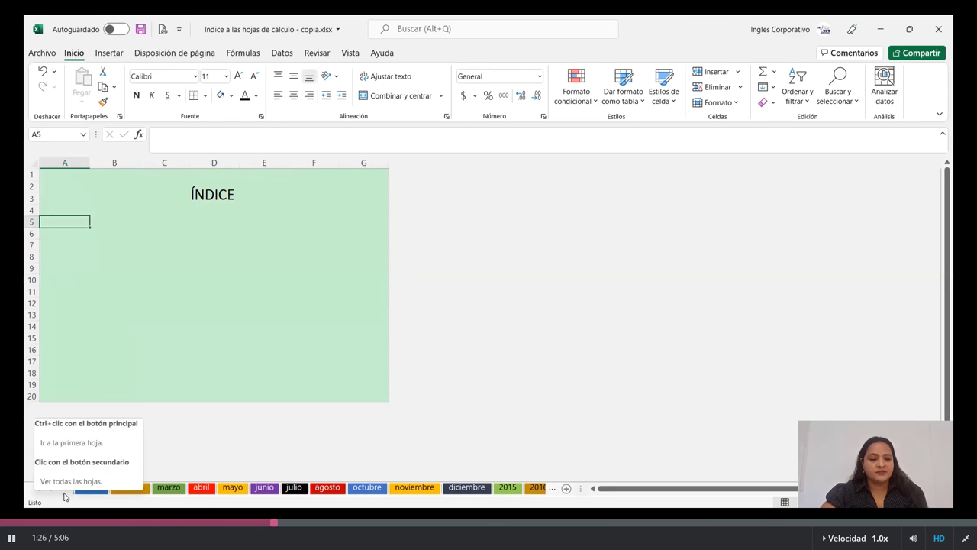
click(50, 488)
click(38, 489)
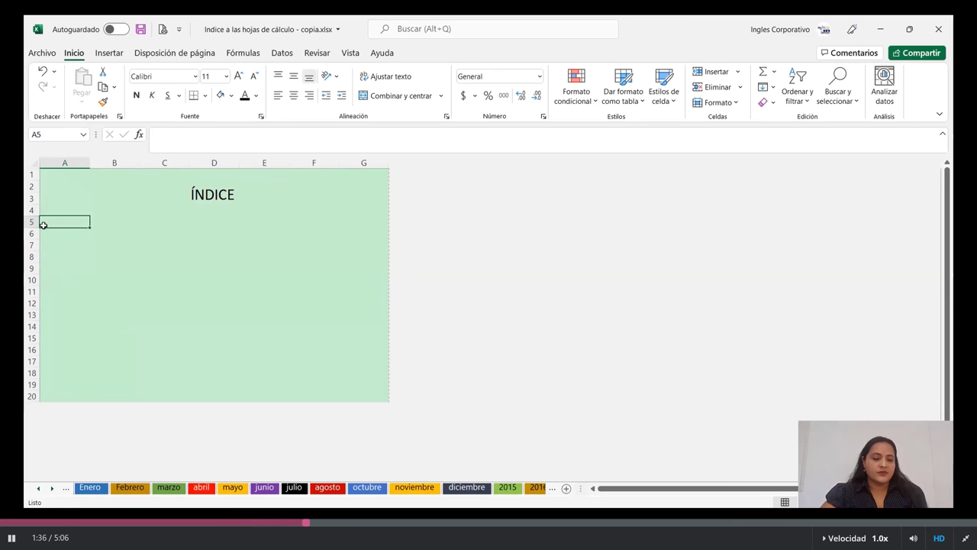
Step: Start inserting a hyperlink in cell A4 of the Indice sheet that links to a place in this document
key(Down)
key(Down)
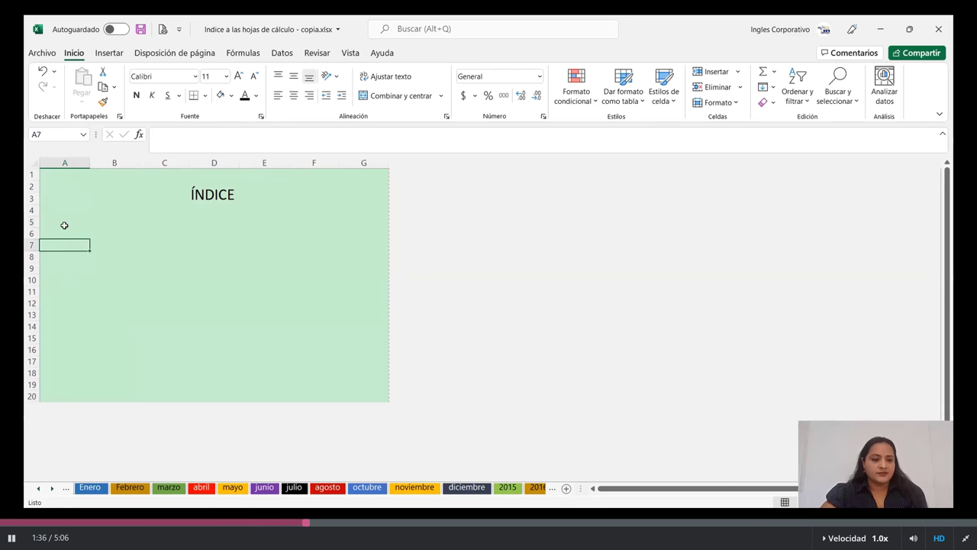
click(55, 206)
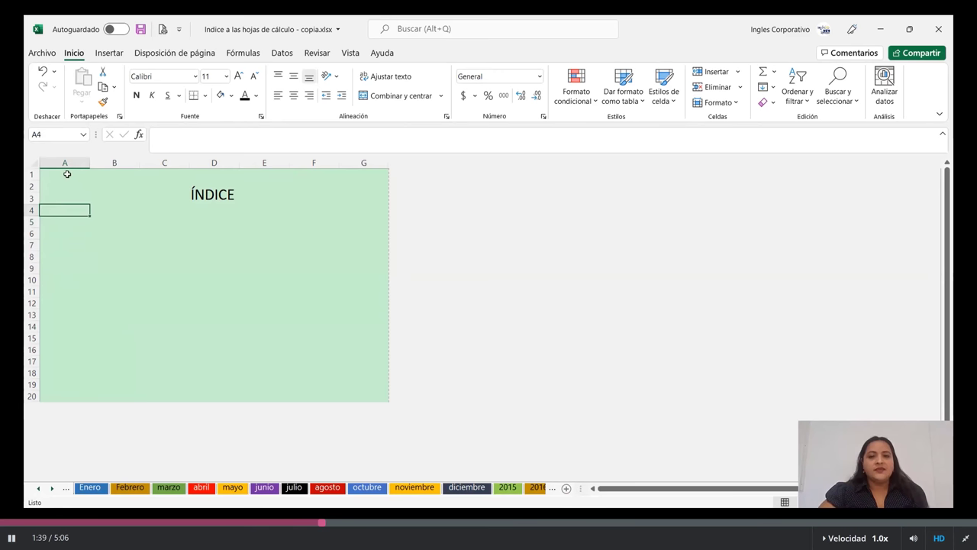
click(110, 53)
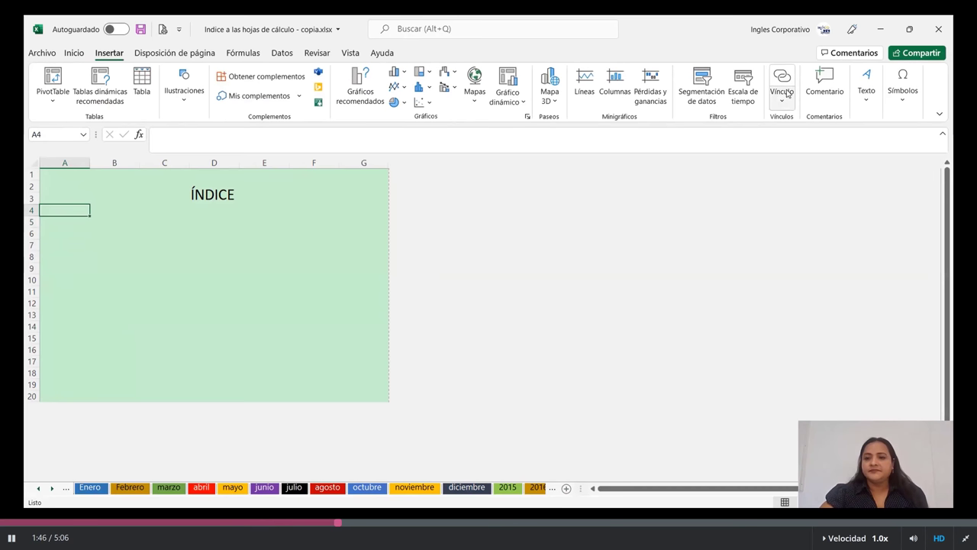
click(783, 83)
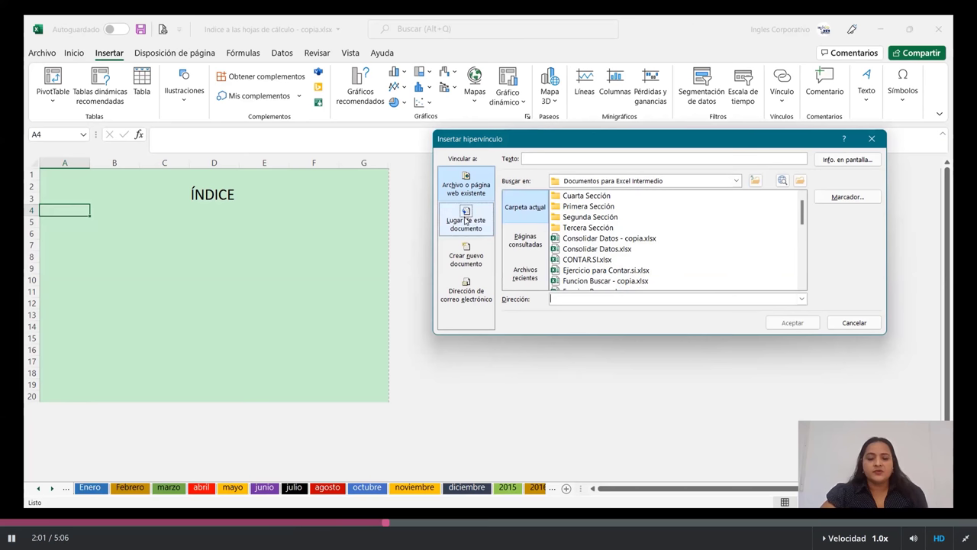
click(465, 220)
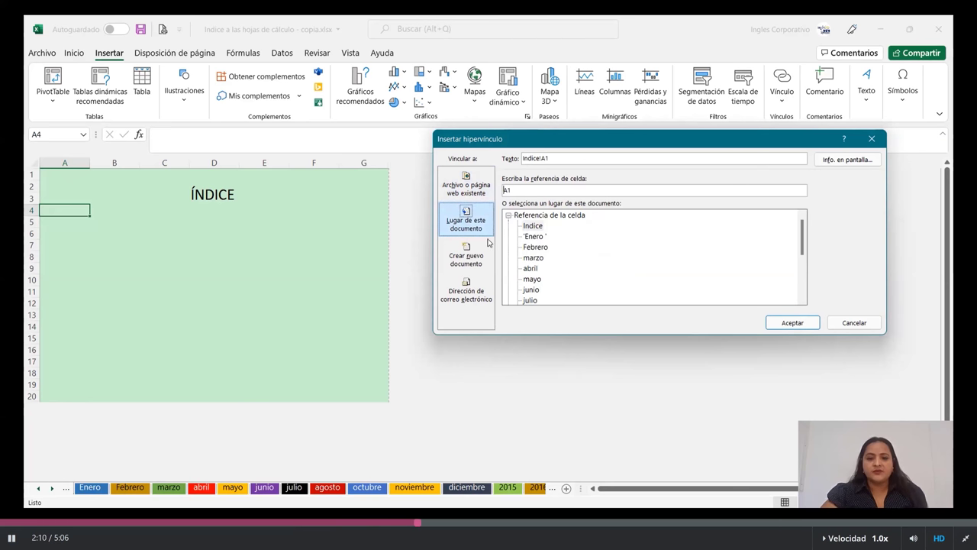
Step: Look through the list of sheets and choose Enero as the hyperlink's target
drag(803, 233, 803, 271)
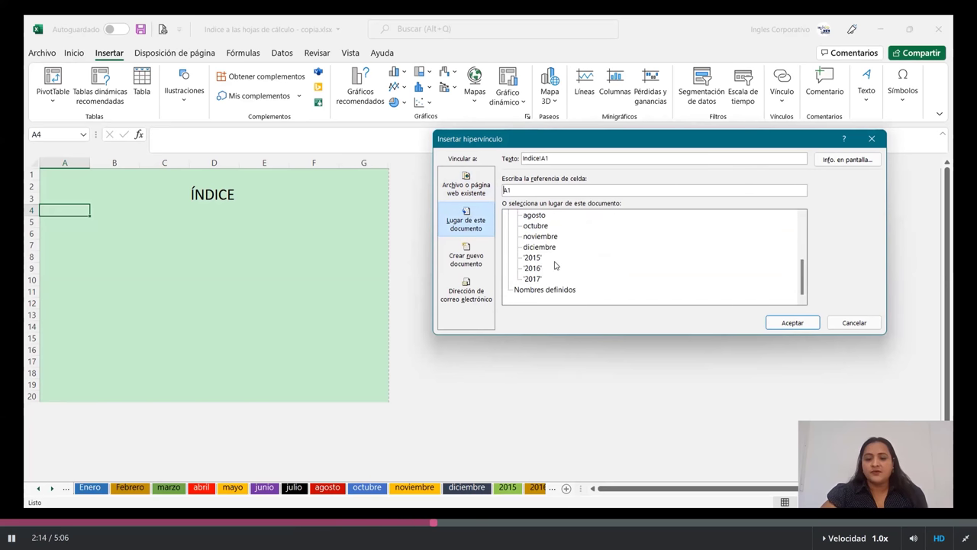
drag(801, 296, 810, 240)
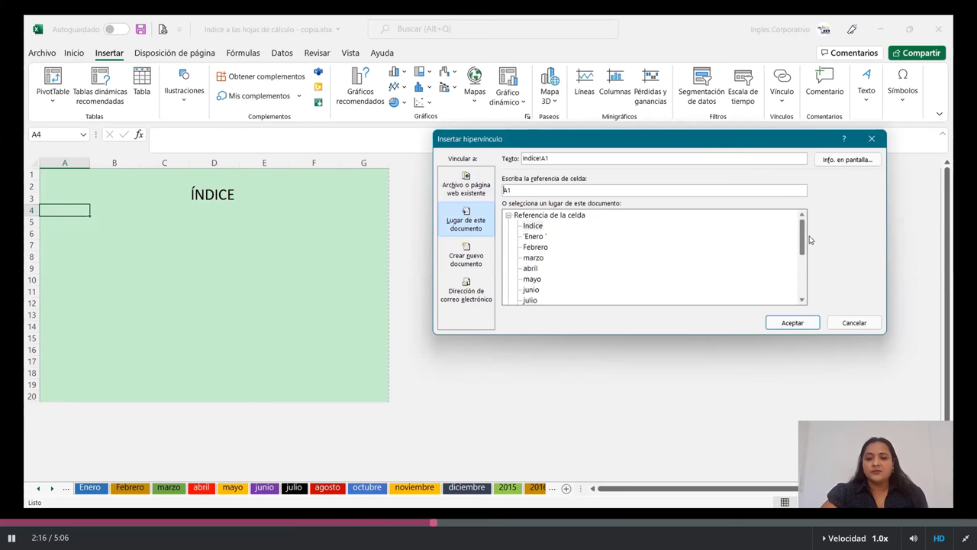
click(532, 238)
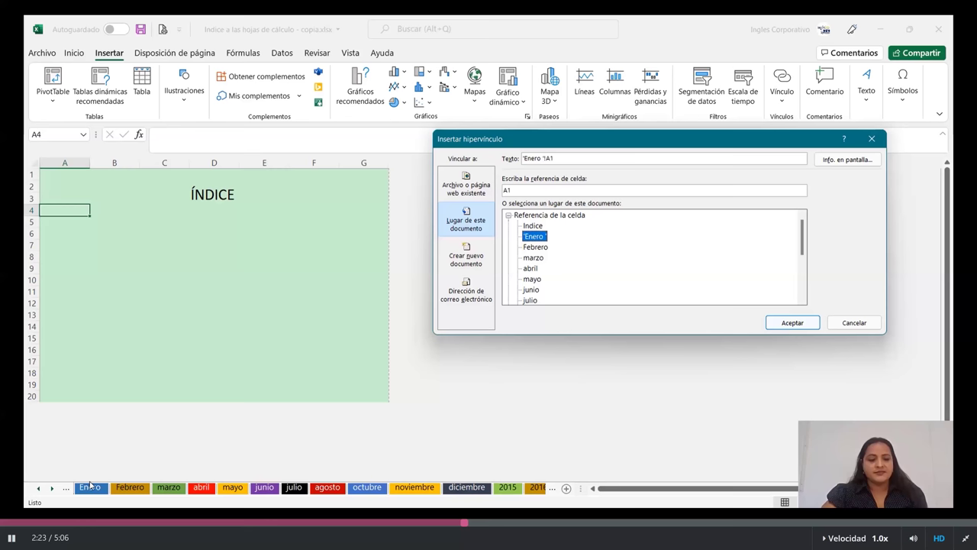
Step: Set the hyperlink's display text to Enero and insert the link
click(621, 162)
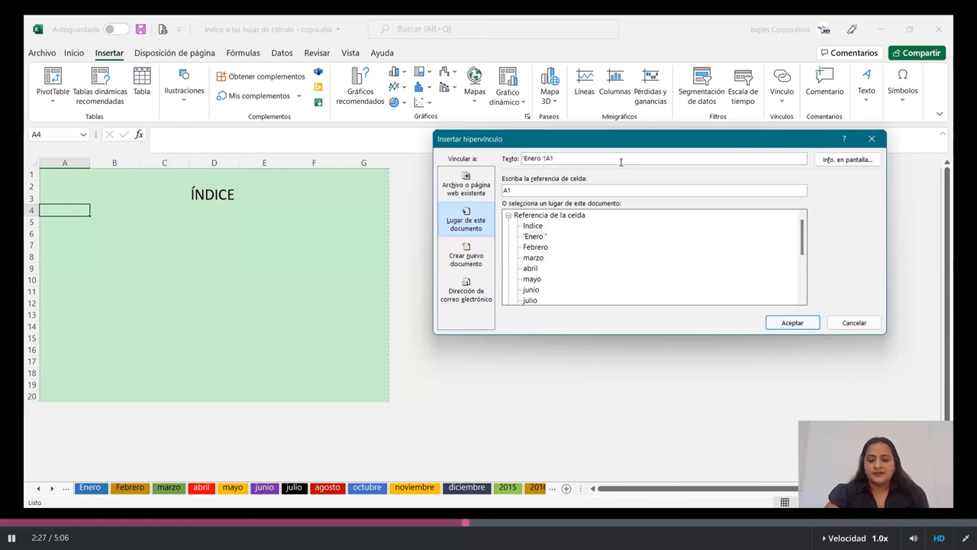
key(BackSpace)
key(BackSpace)
key(BackSpace)
key(BackSpace)
key(BackSpace)
key(BackSpace)
key(BackSpace)
key(BackSpace)
key(BackSpace)
key(BackSpace)
key(BackSpace)
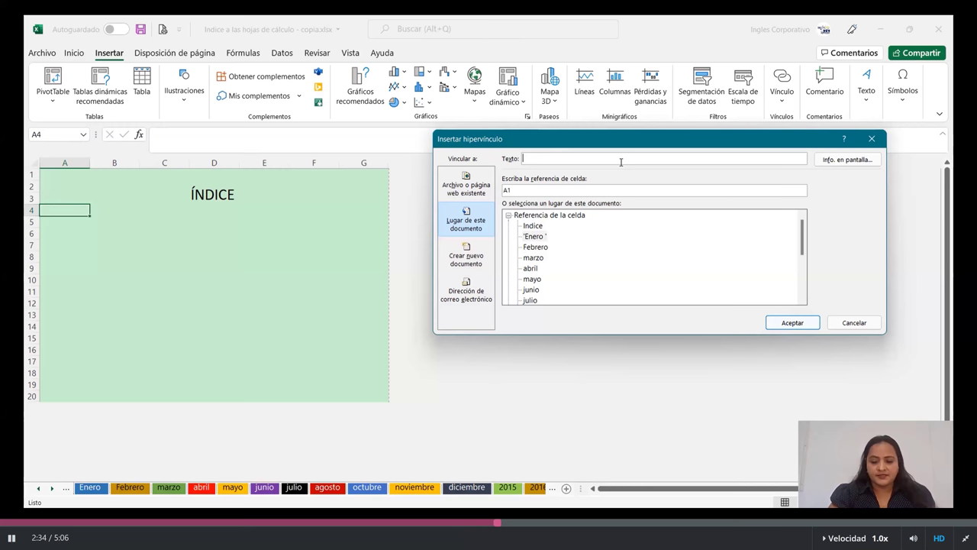
text(enero)
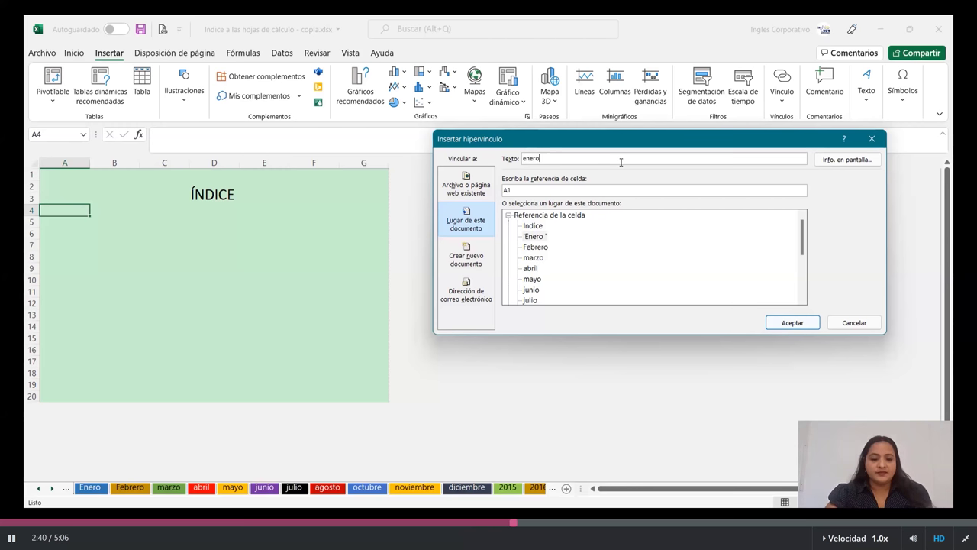
key(BackSpace)
key(BackSpace)
key(BackSpace)
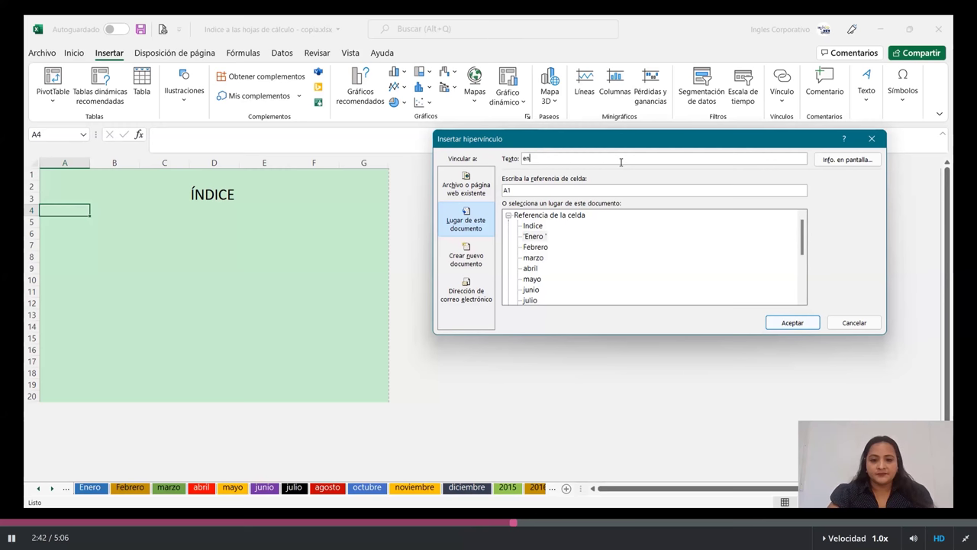
key(BackSpace)
key(BackSpace)
text(Ene)
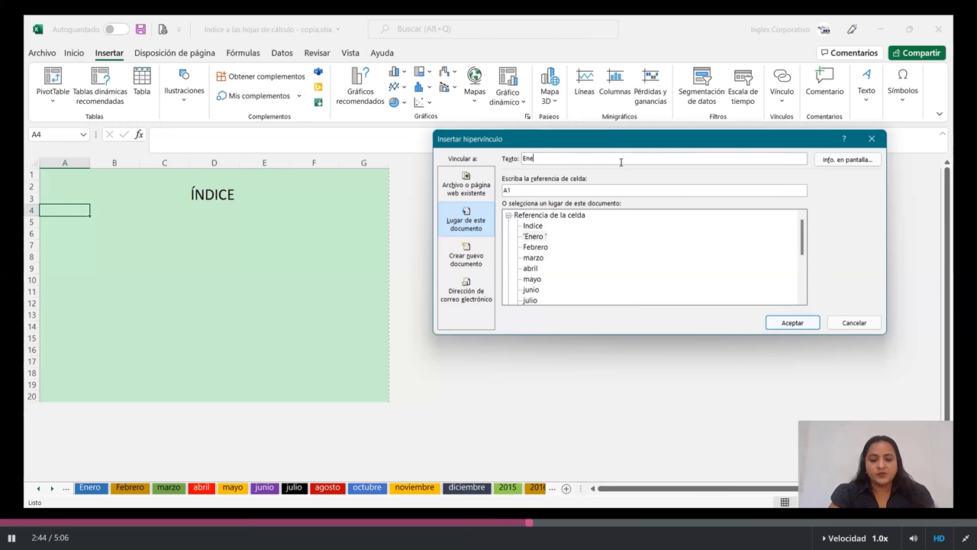
text(ro)
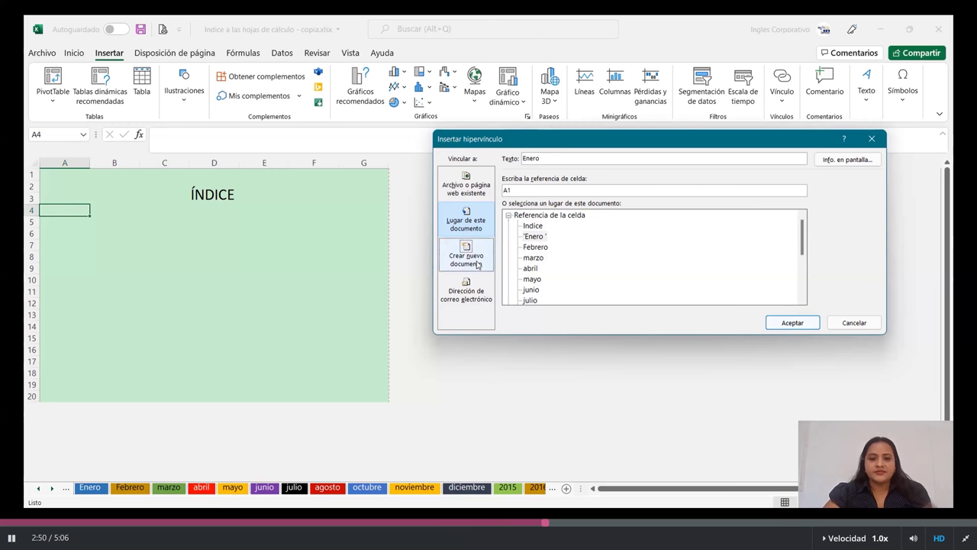
click(792, 323)
Step: Test the Enero hyperlink in cell A4 by following it
click(200, 279)
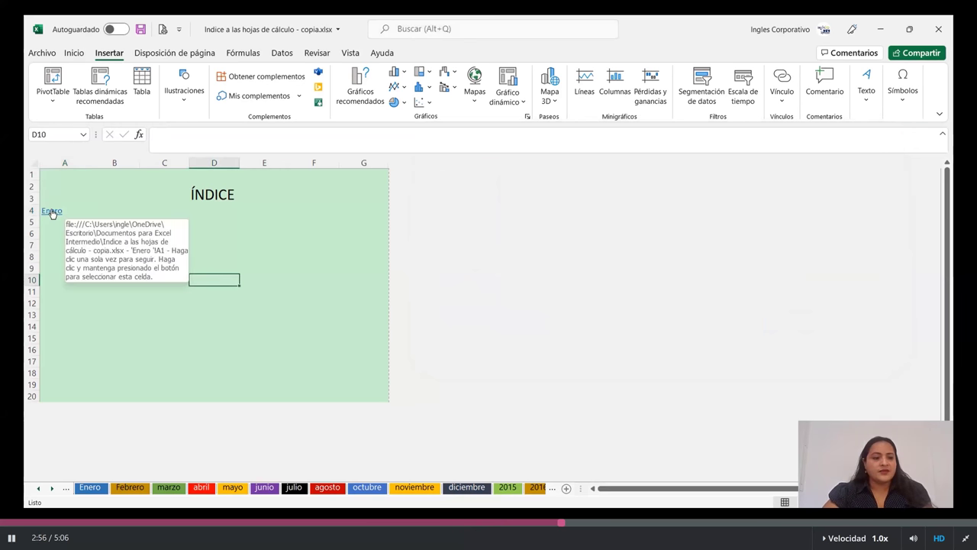
click(52, 214)
click(52, 213)
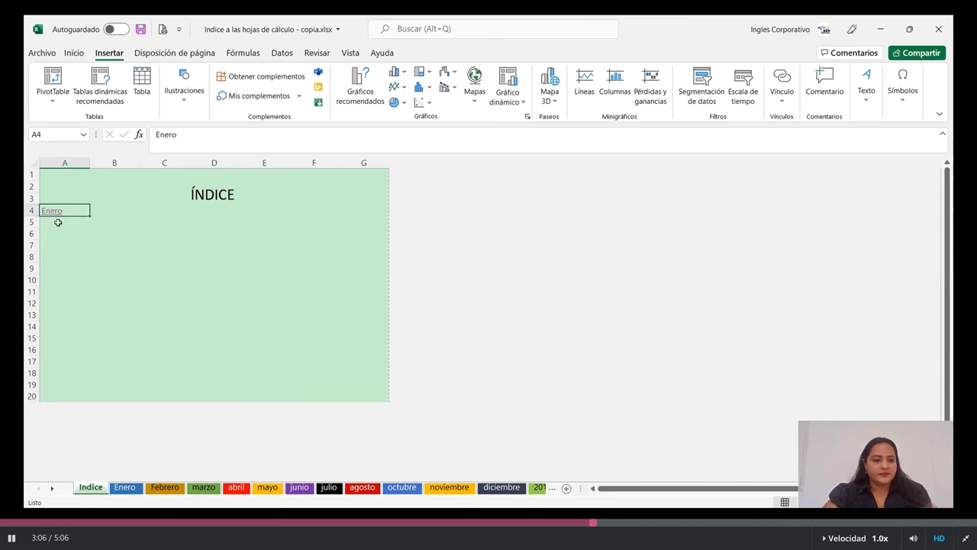
Step: Start a hyperlink in cell A5 of the Indice sheet that points to the Febrero sheet
click(58, 223)
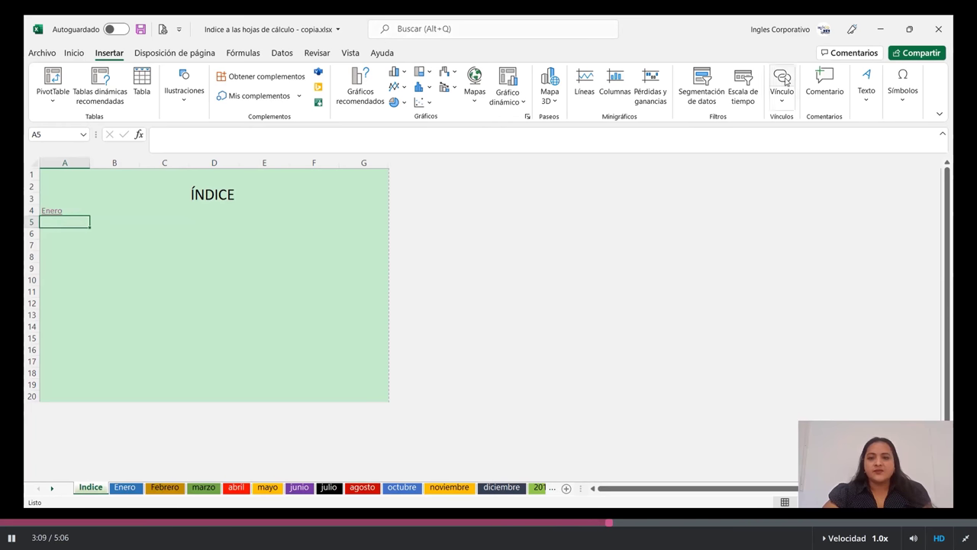
click(786, 81)
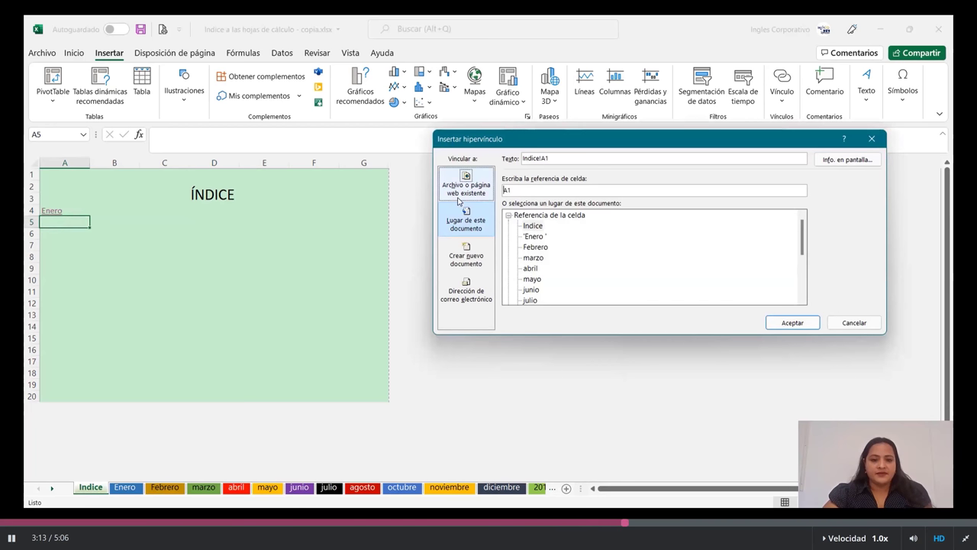
click(536, 247)
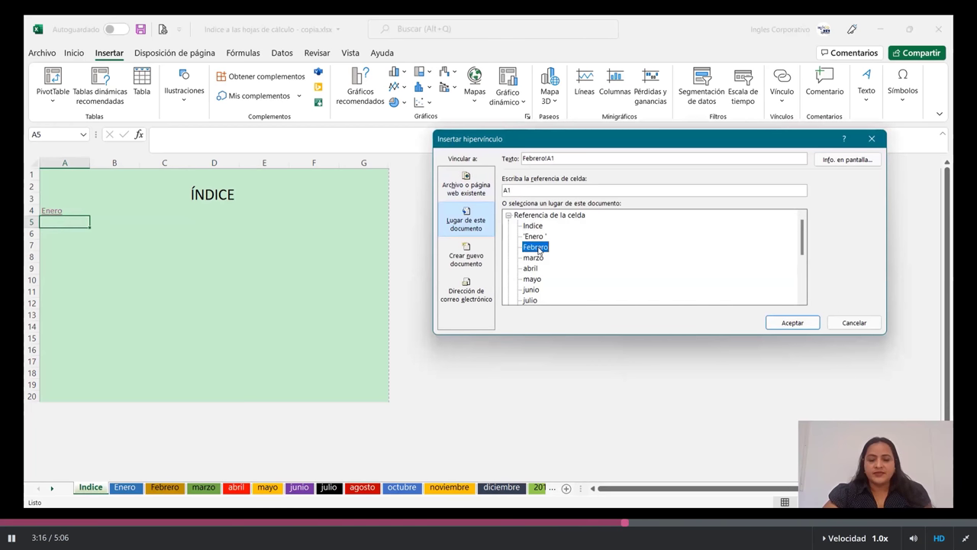
Step: Set the hyperlink's display text to Febrero and insert the link
click(573, 158)
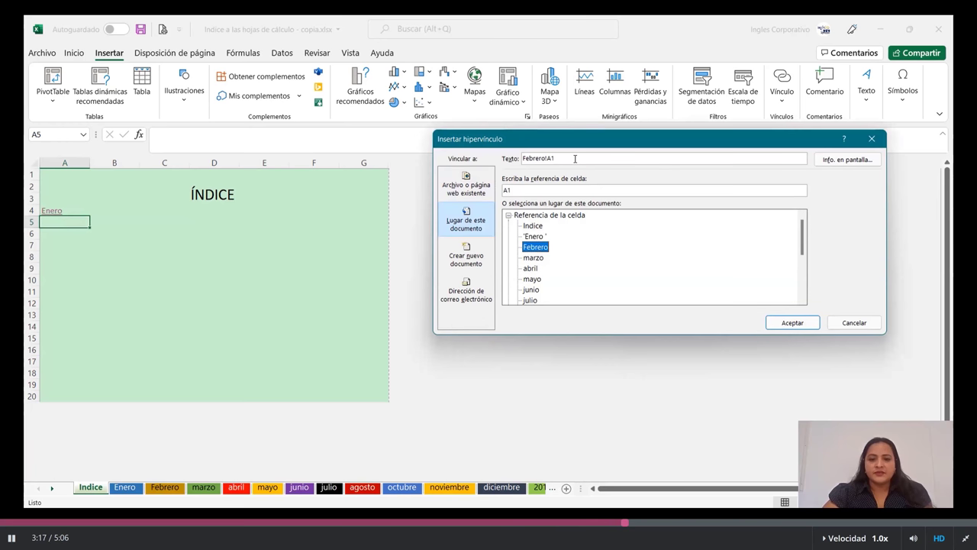
key(BackSpace)
key(BackSpace)
key(BackSpace)
key(BackSpace)
key(BackSpace)
key(BackSpace)
key(BackSpace)
key(BackSpace)
key(BackSpace)
key(BackSpace)
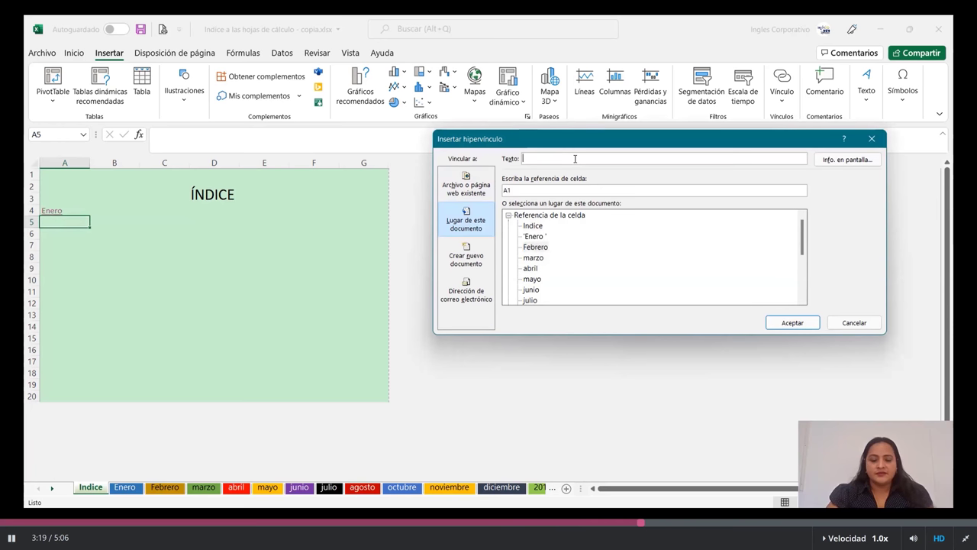
text(F)
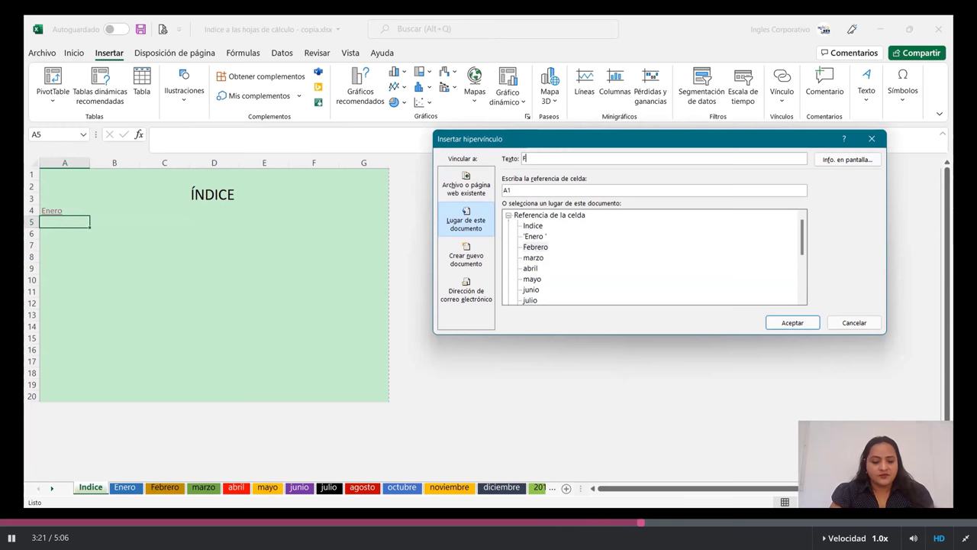
text(ebrero)
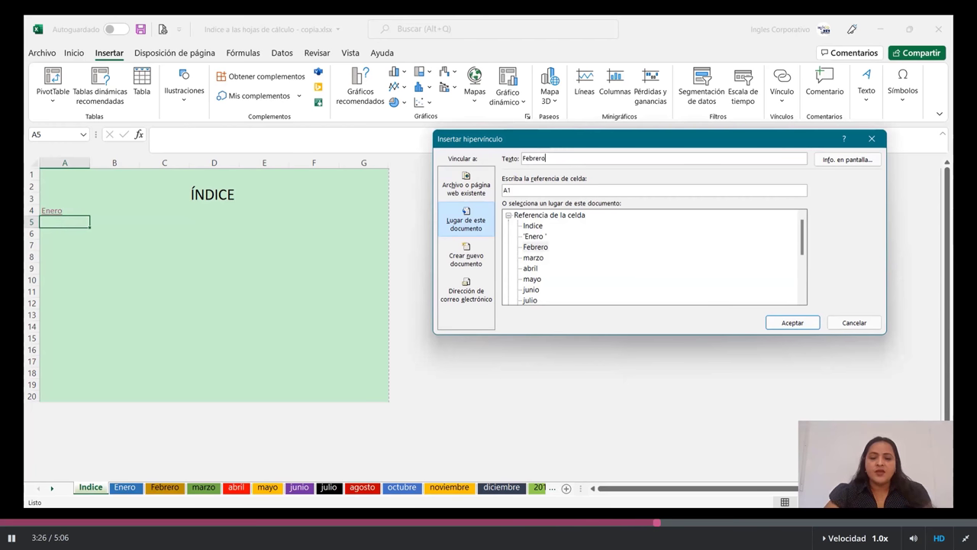
click(791, 322)
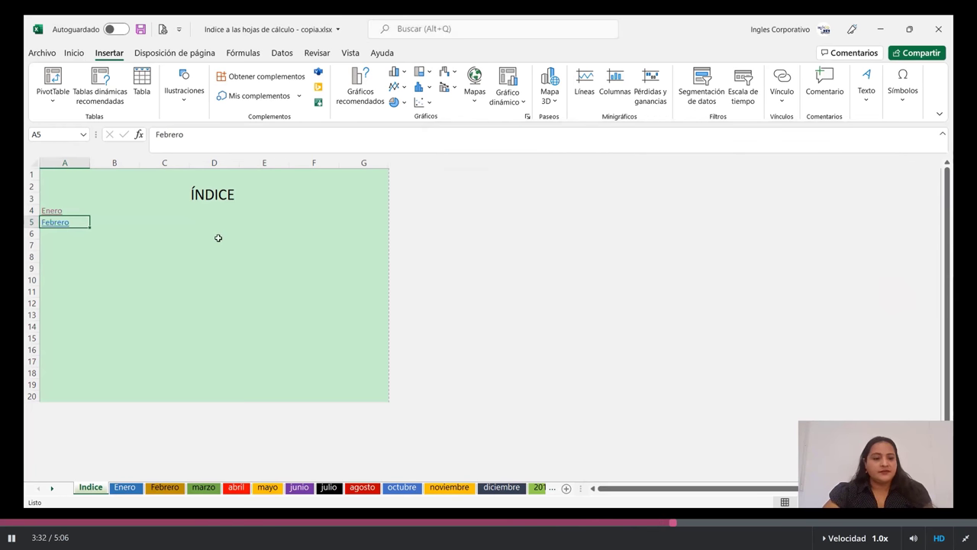
Step: Test the Febrero hyperlink in cell A5 by following it
click(351, 269)
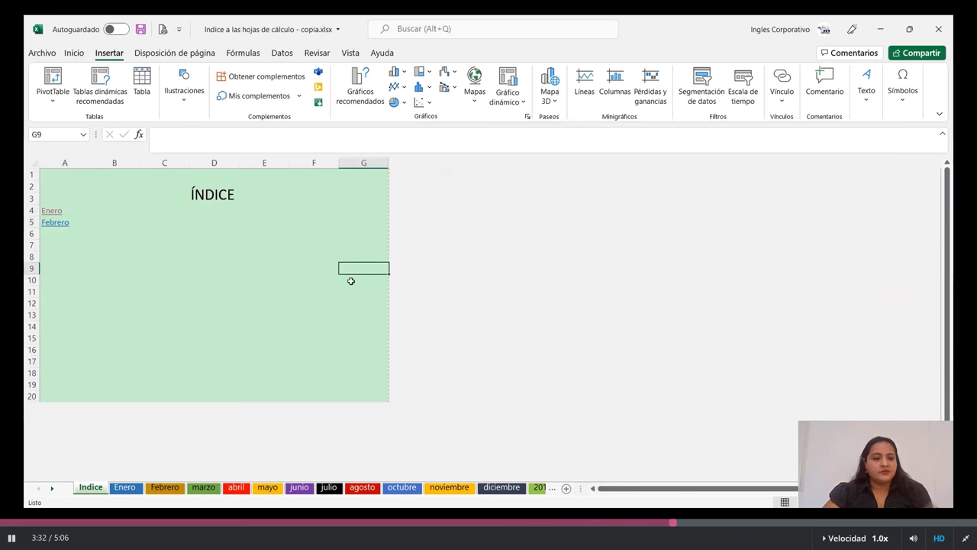
click(53, 226)
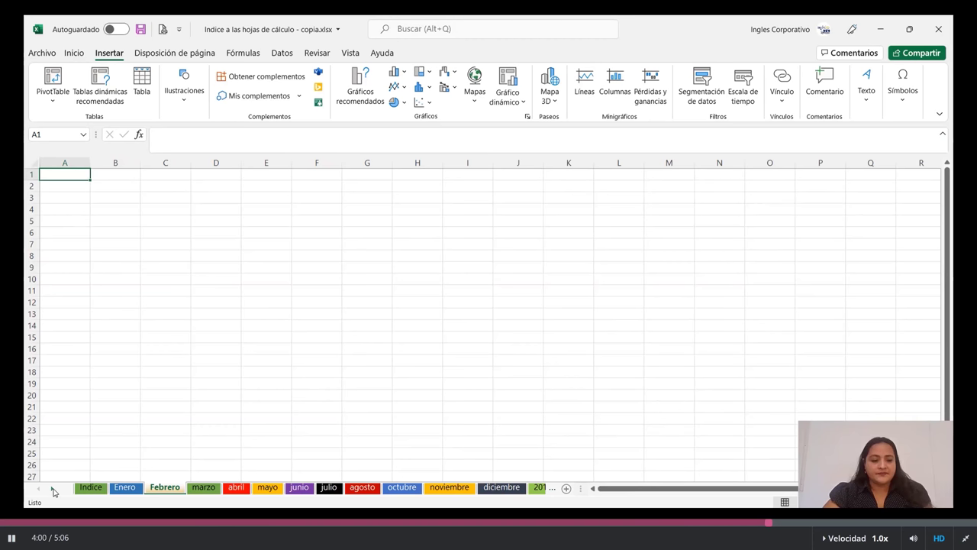
Step: Start a hyperlink in cell A3 of the 2017 sheet that points back to the Indice sheet
click(139, 356)
scroll(67, 489, down, 3)
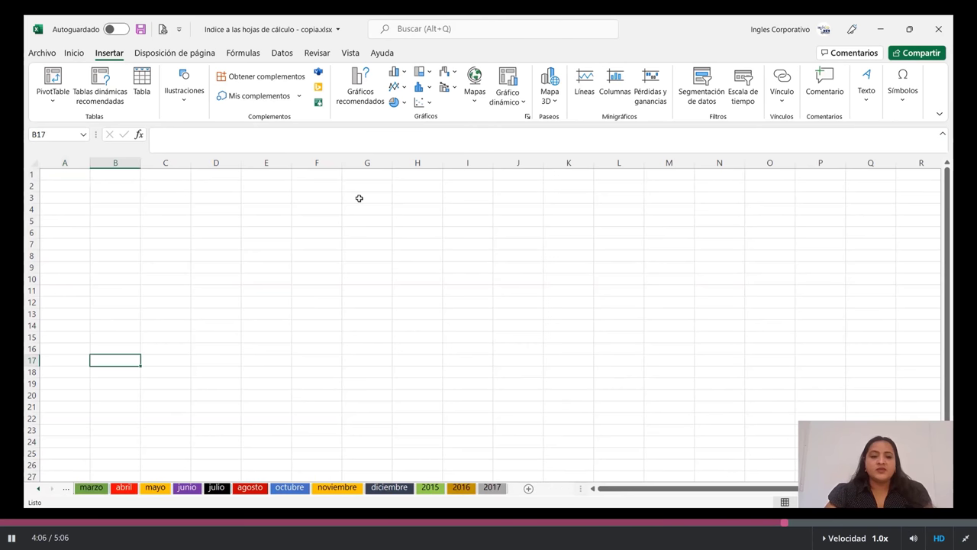
click(489, 487)
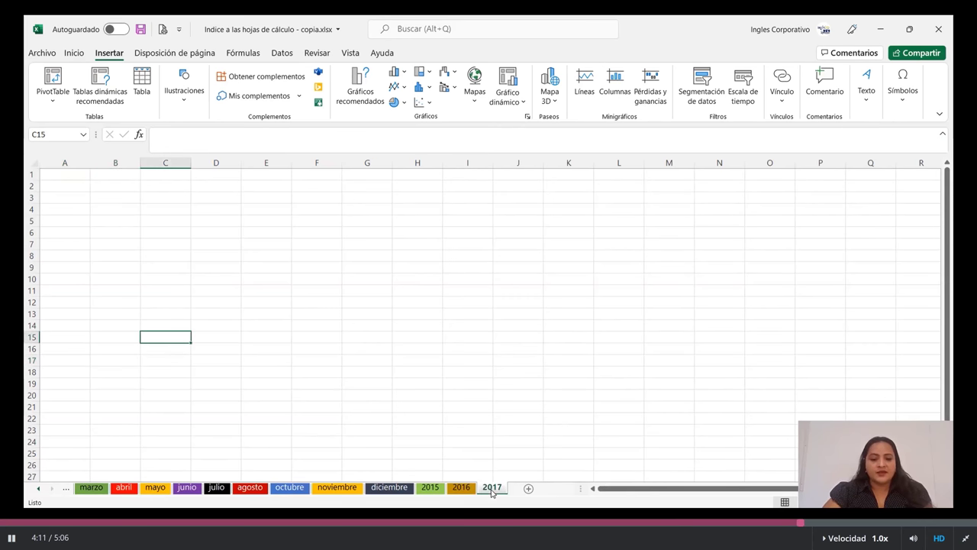
click(73, 175)
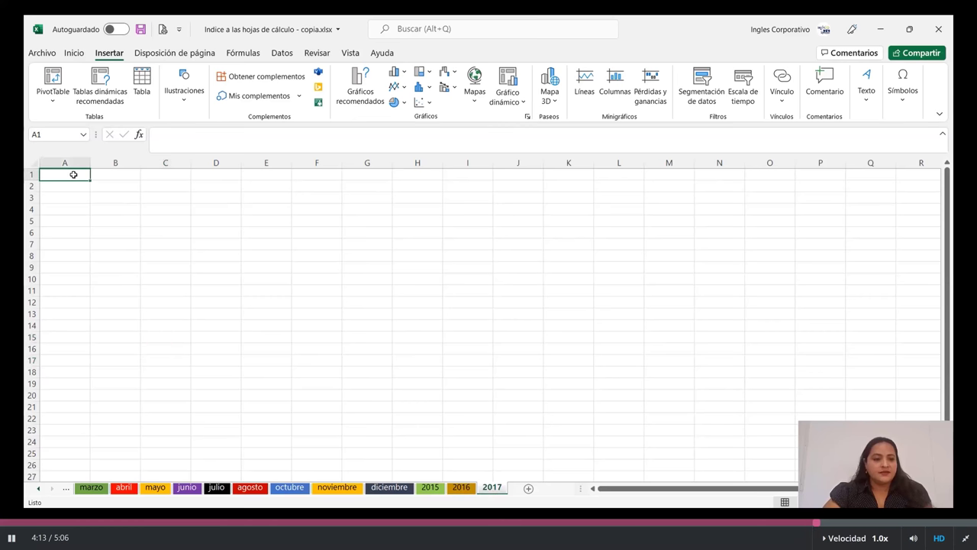
click(66, 198)
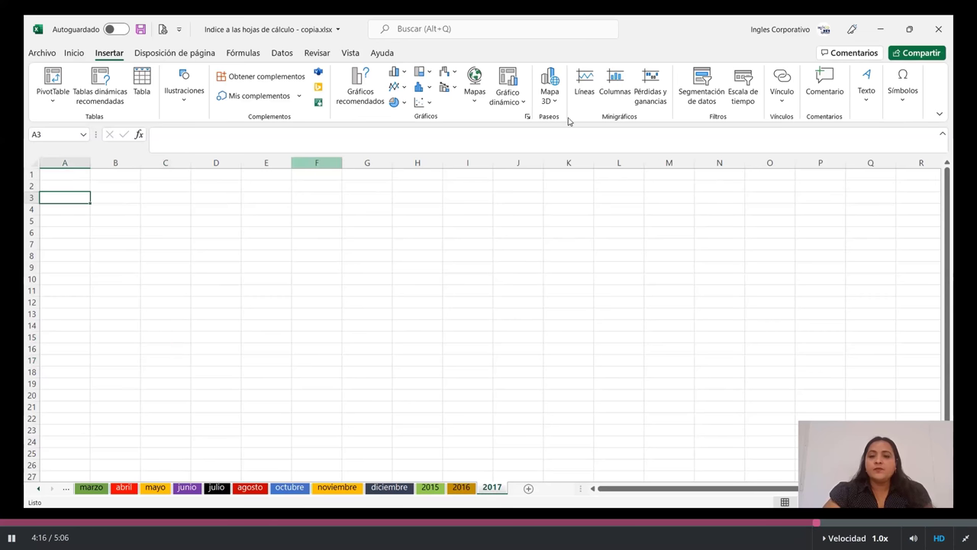
click(781, 79)
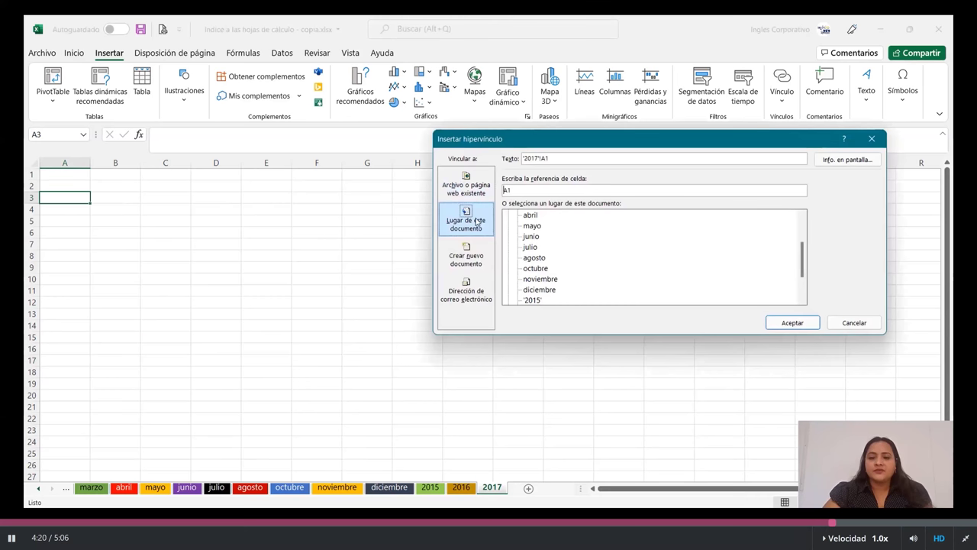
drag(802, 257, 802, 226)
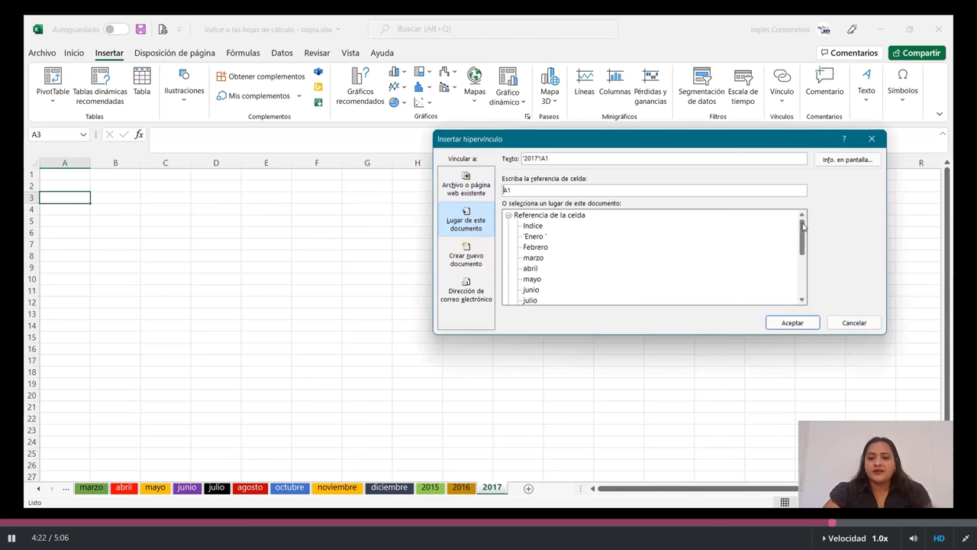
click(533, 226)
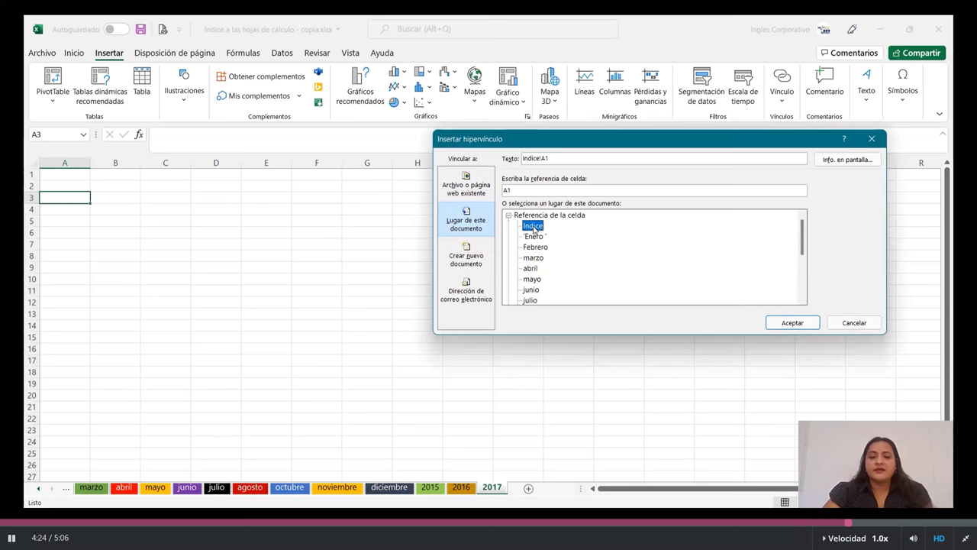
Step: Replace the return hyperlink's display text with Indice and insert the link
click(562, 155)
key(BackSpace)
key(BackSpace)
key(BackSpace)
key(BackSpace)
key(BackSpace)
key(BackSpace)
key(BackSpace)
key(BackSpace)
key(BackSpace)
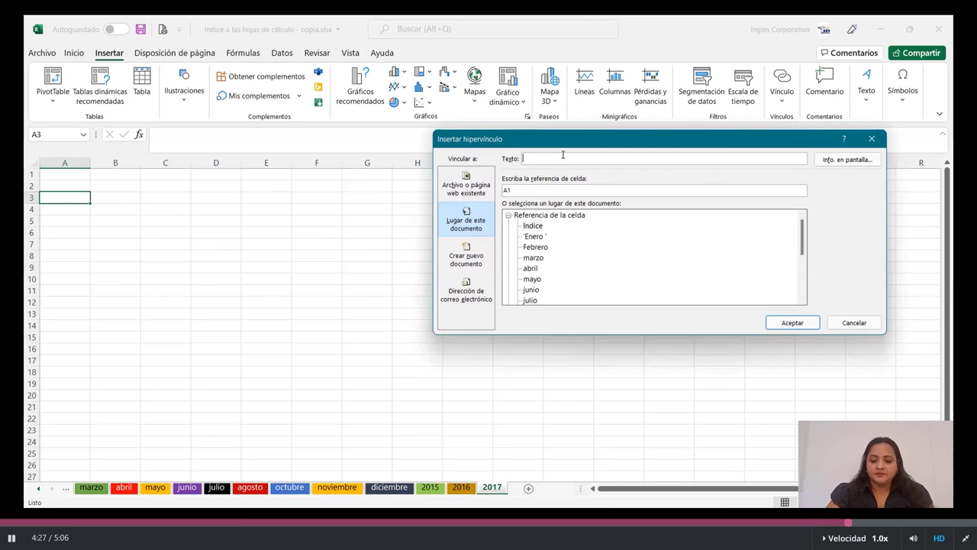
text(Indice)
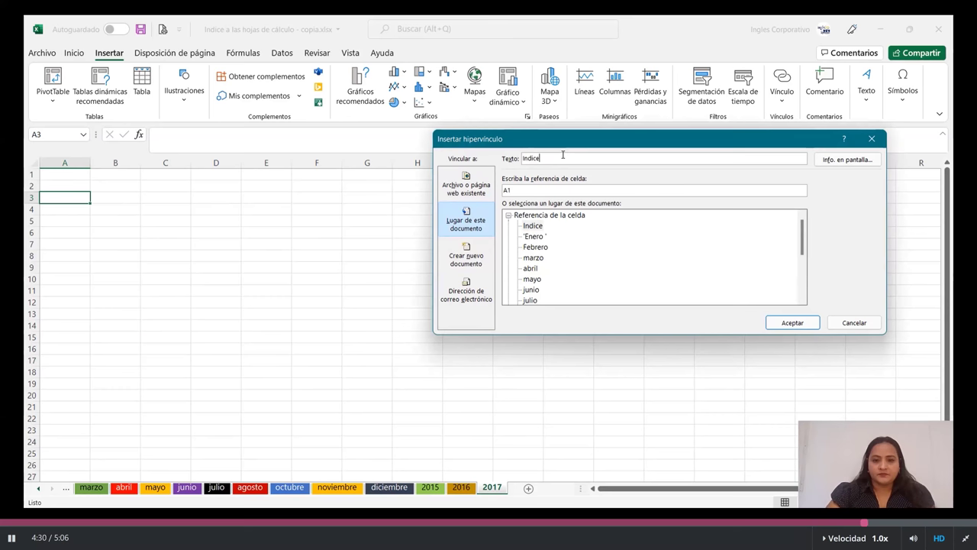
click(791, 323)
Step: Test the Indice hyperlink in cell A3 of the 2017 sheet by following it
click(486, 303)
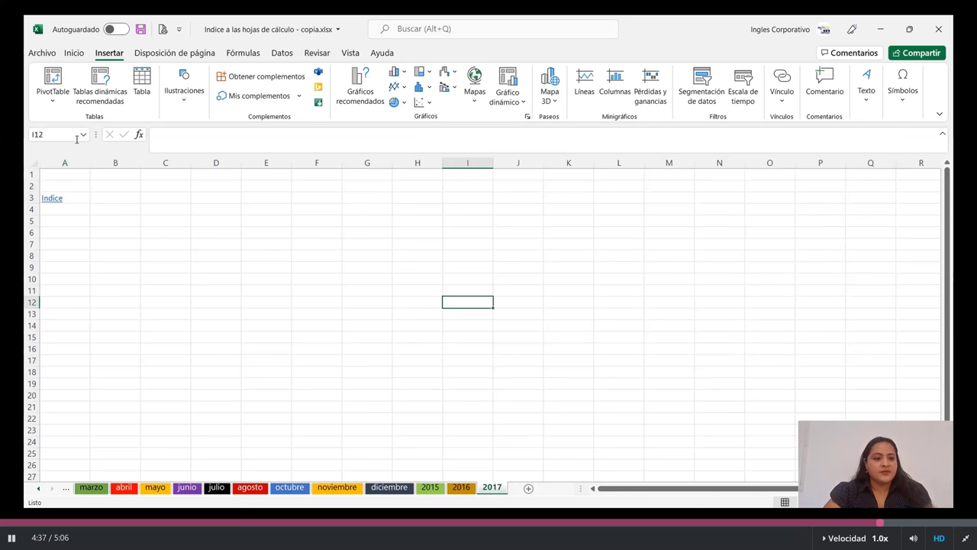
click(52, 198)
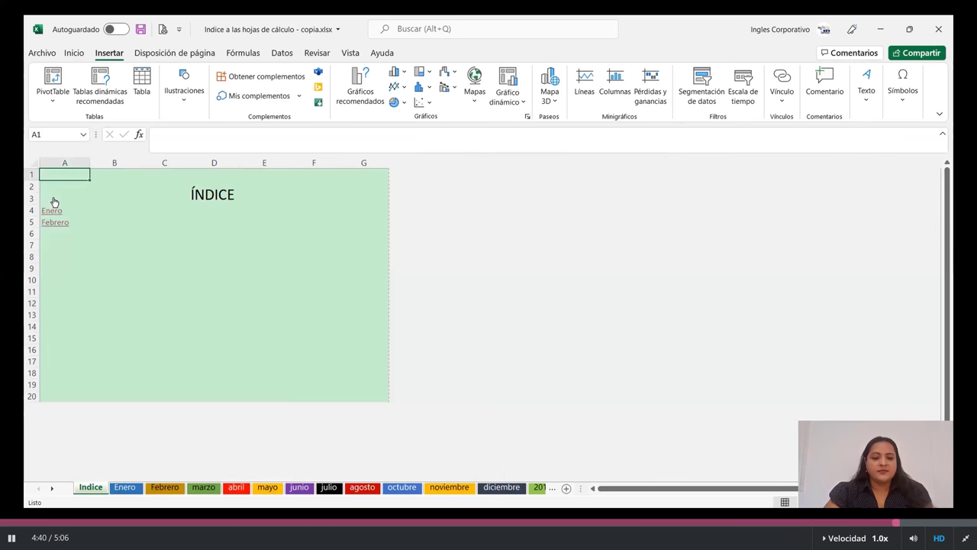
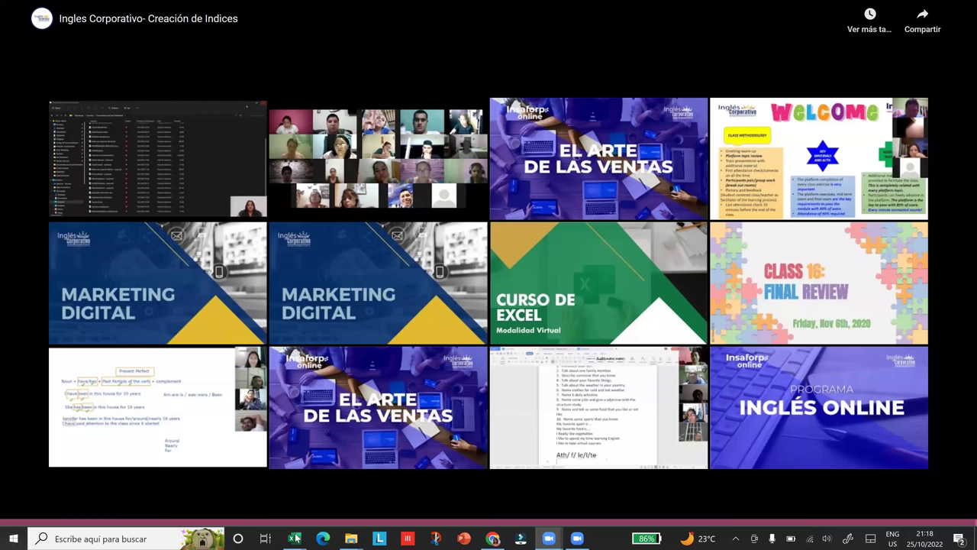
Step: Switch to Excel with the workbook Indice a las hojas de cálculo - copia.xlsx and maximize its window
mouse_move(293, 538)
click(345, 508)
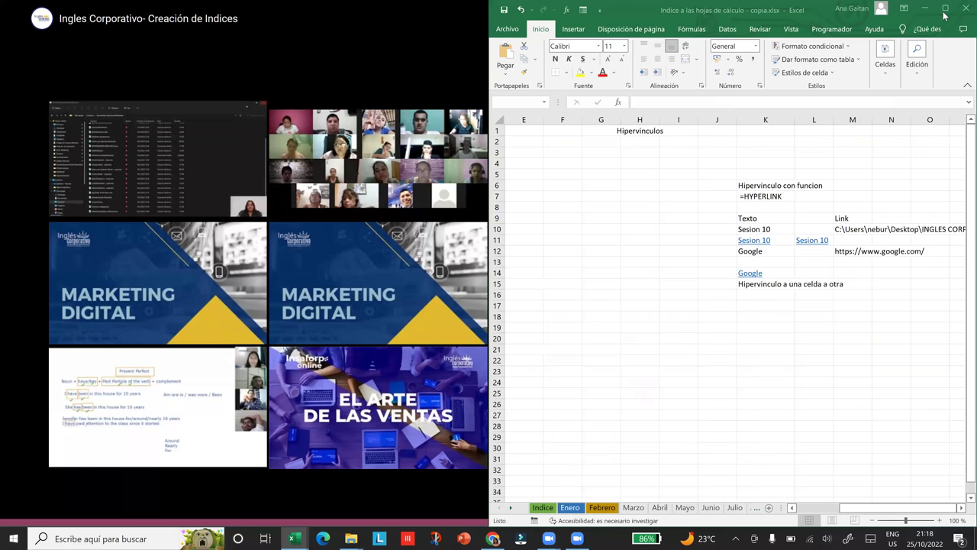
key(super+Up)
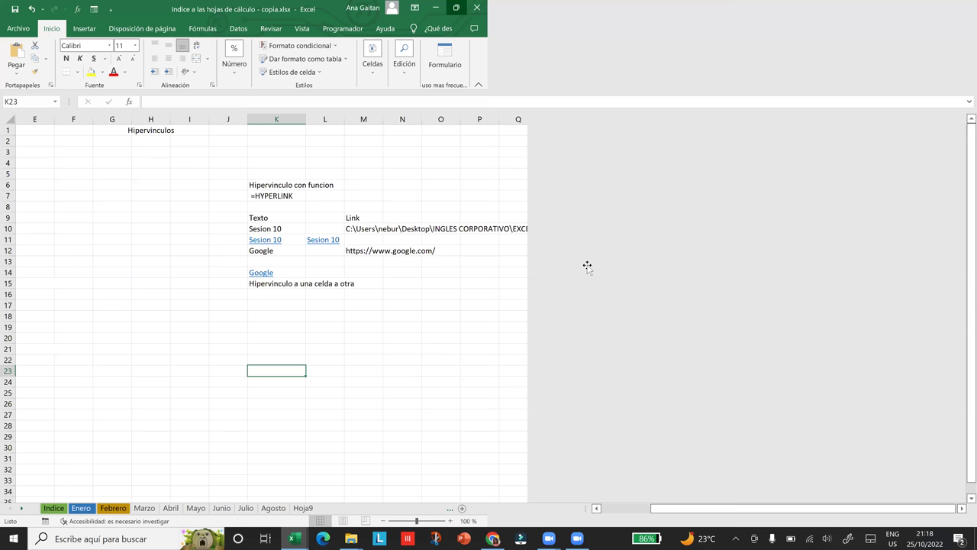
click(587, 266)
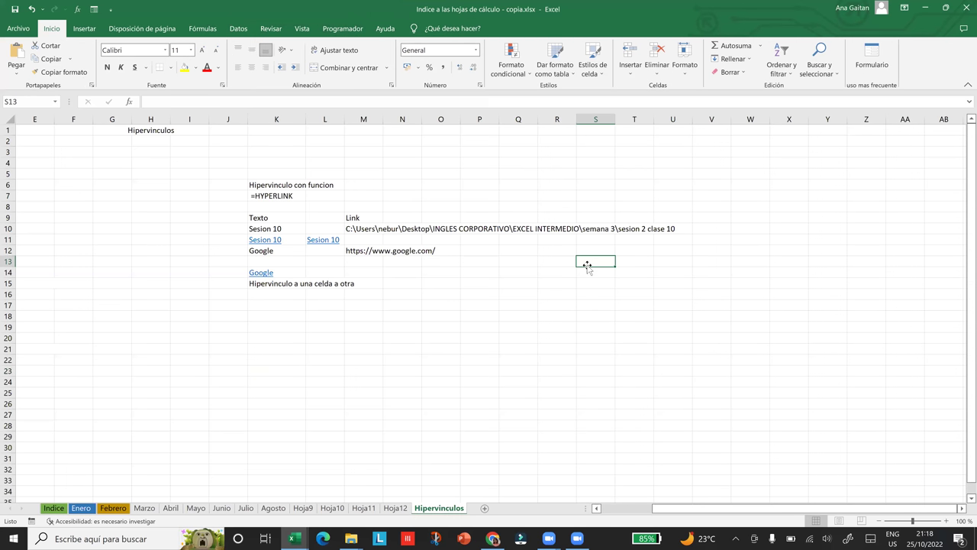
scroll(127, 475, right, 1)
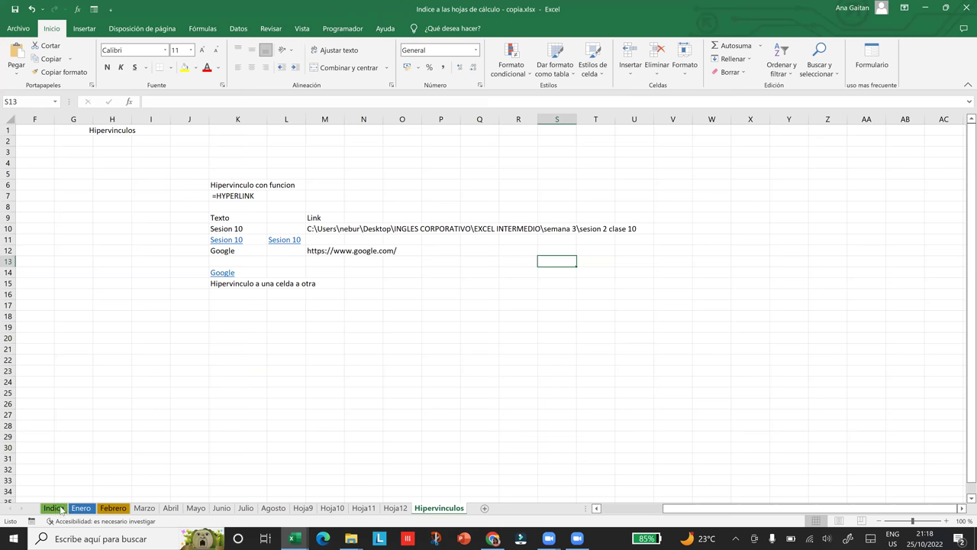
Step: Open the Indice sheet and clear the existing month hyperlinks from cells A4:A9
click(150, 276)
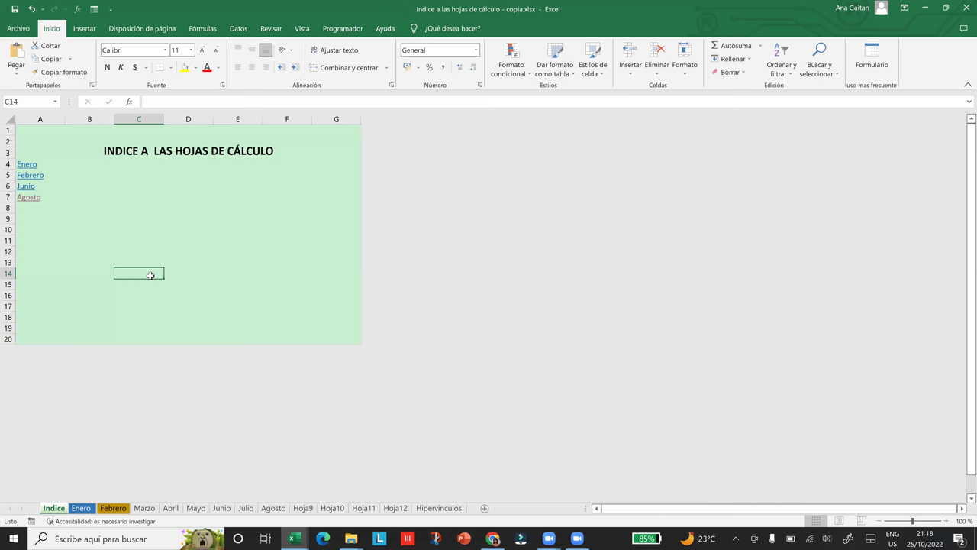
drag(28, 218, 22, 161)
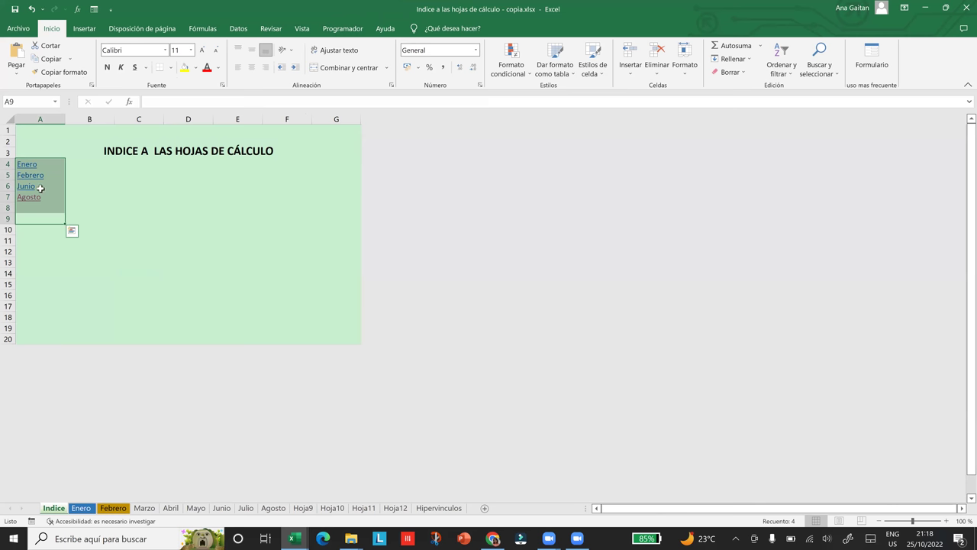
key(ctrl+z)
click(37, 186)
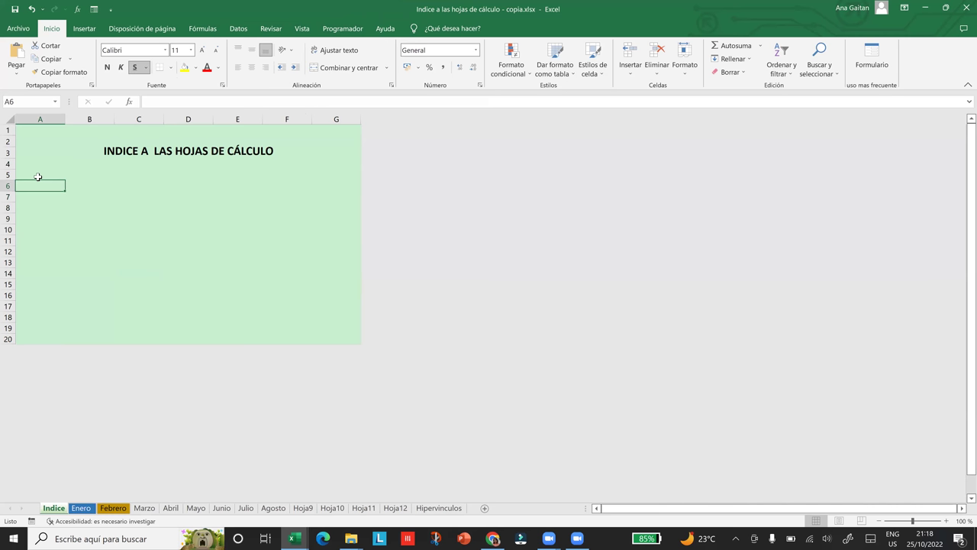
Step: Zoom the Indice sheet to 160% and select cell A7 in the empty index column
click(38, 177)
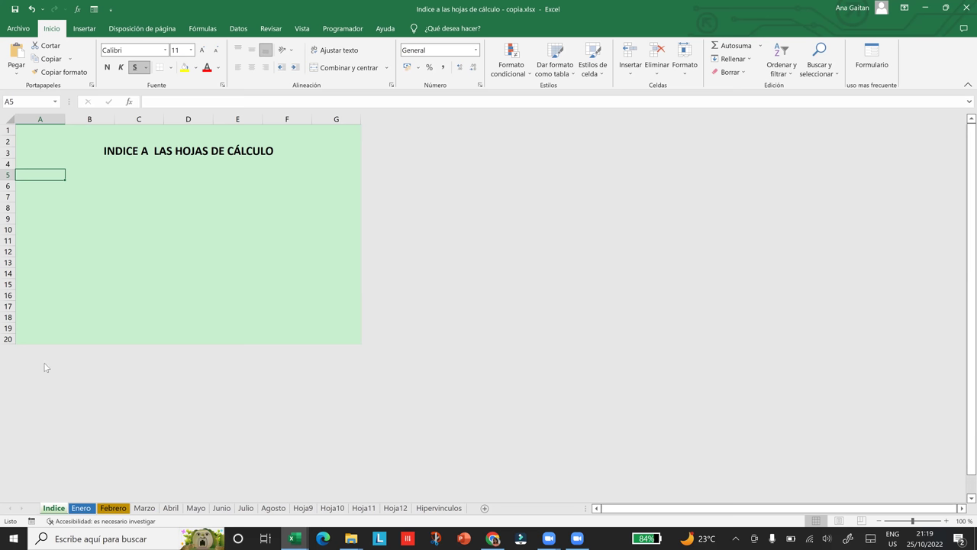
ctrl+scroll(68, 293, up, 7)
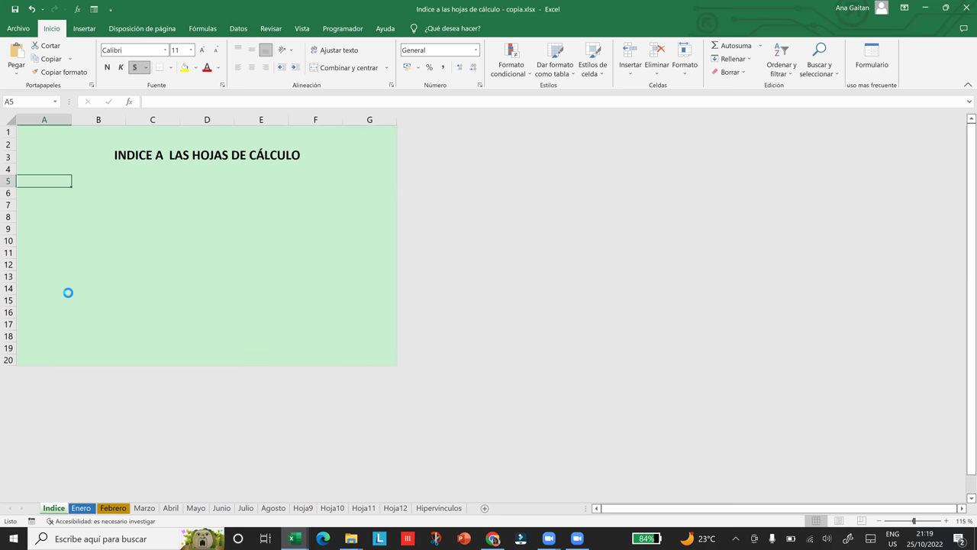
ctrl+scroll(68, 293, down, 2)
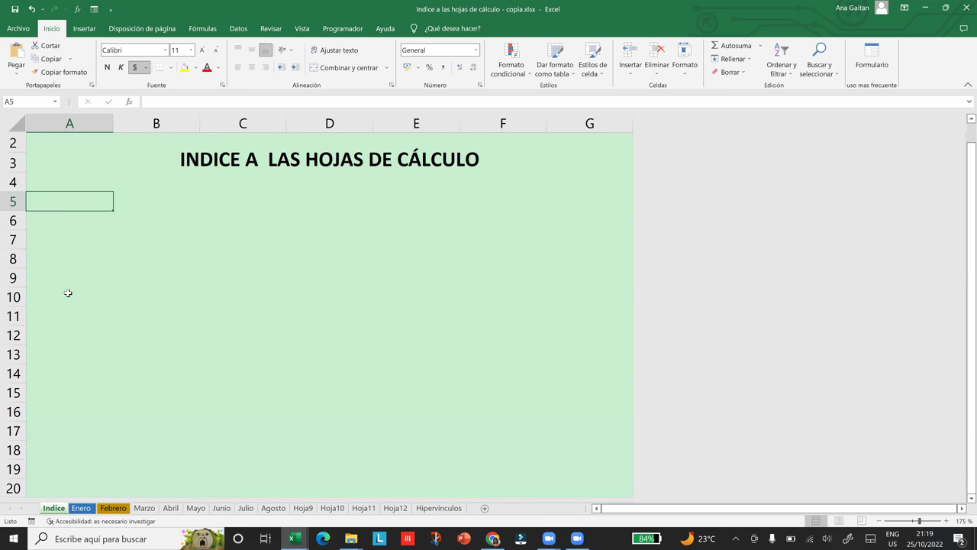
ctrl+scroll(67, 293, down, 1)
click(142, 260)
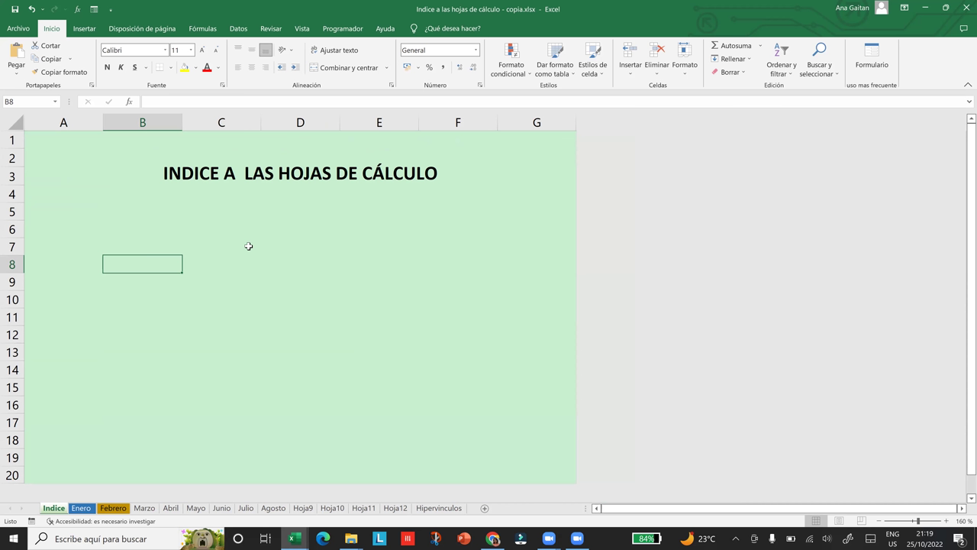
click(70, 208)
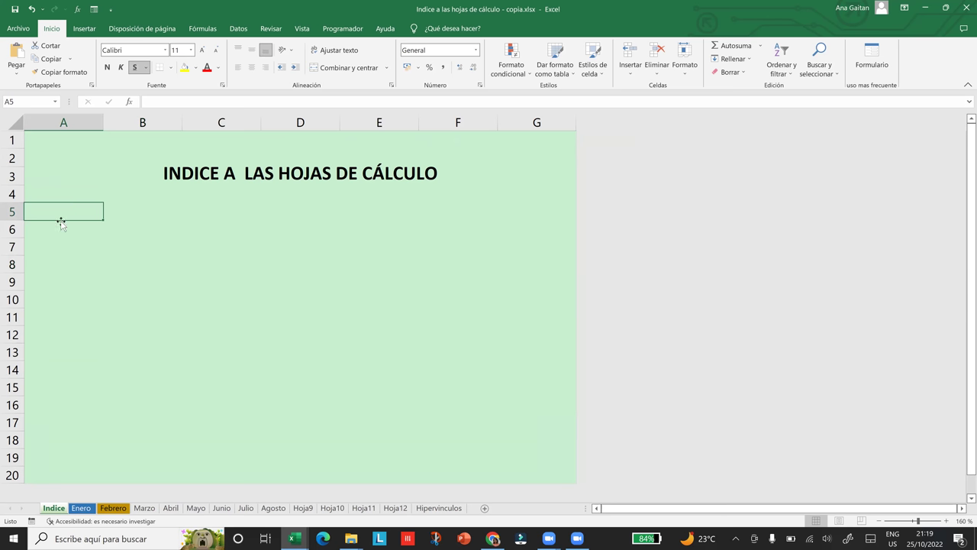
click(57, 245)
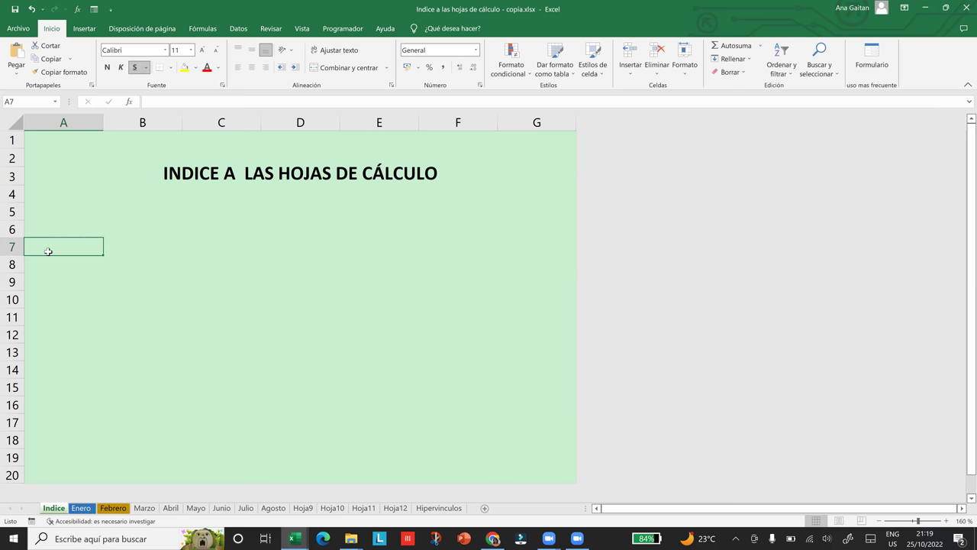
Step: Enter the month name Enero in cell A7 of the Indice sheet
text(E)
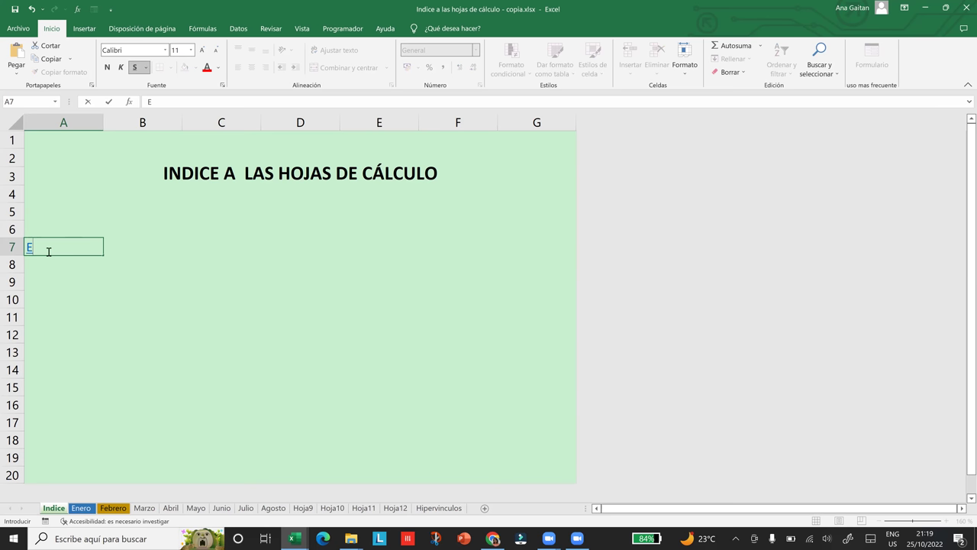
key(BackSpace)
click(58, 265)
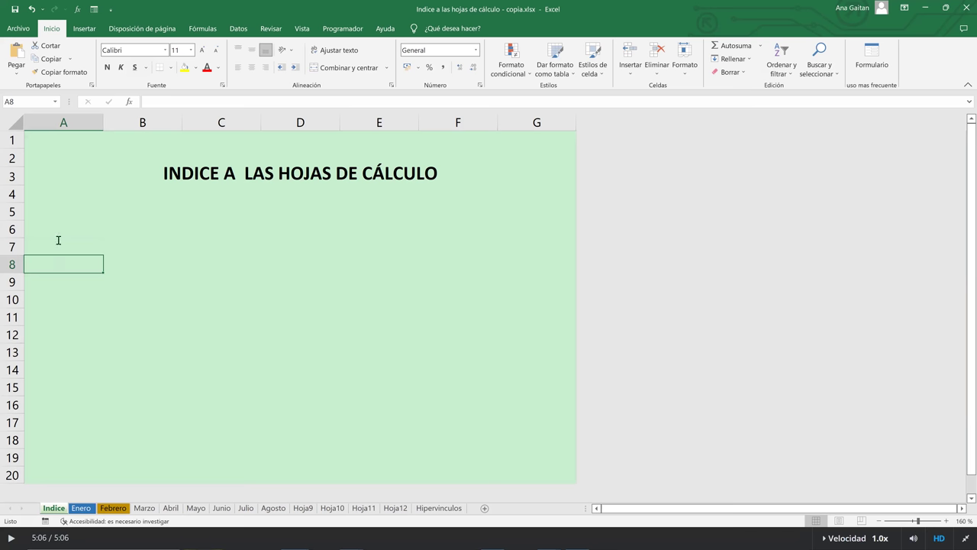
click(58, 239)
text(Enero)
click(148, 264)
click(35, 248)
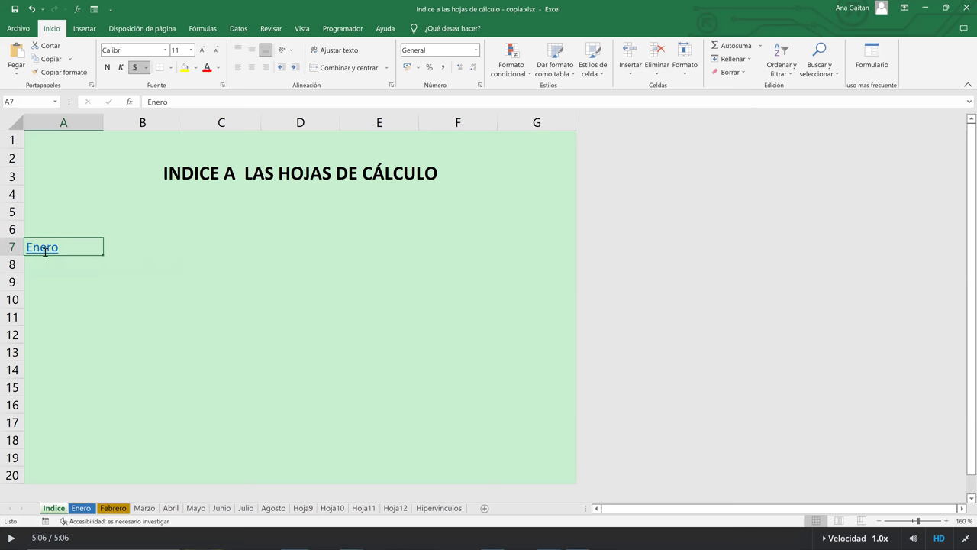
double_click(59, 251)
key(Return)
click(66, 249)
Step: Clear the formats from cells A1:A16 of the Indice sheet
drag(60, 142, 42, 406)
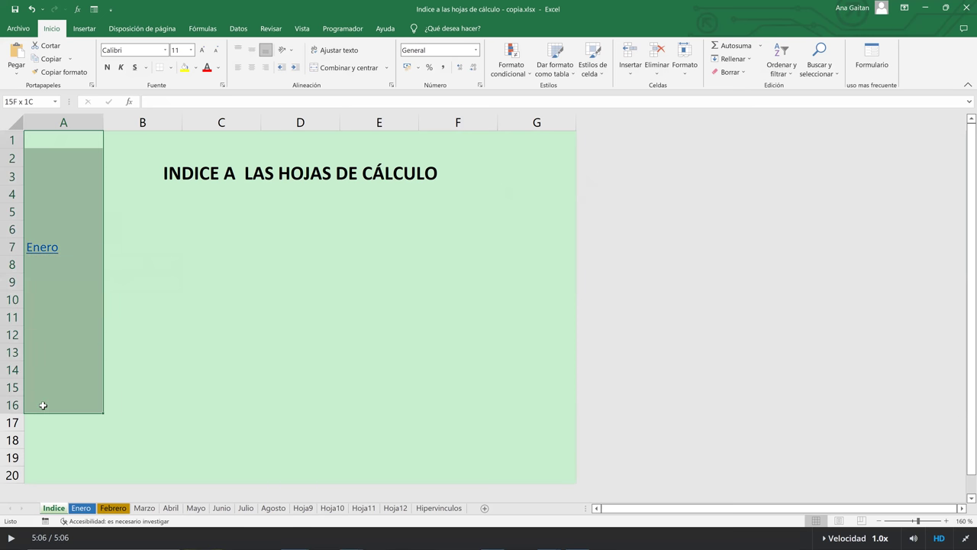
click(729, 72)
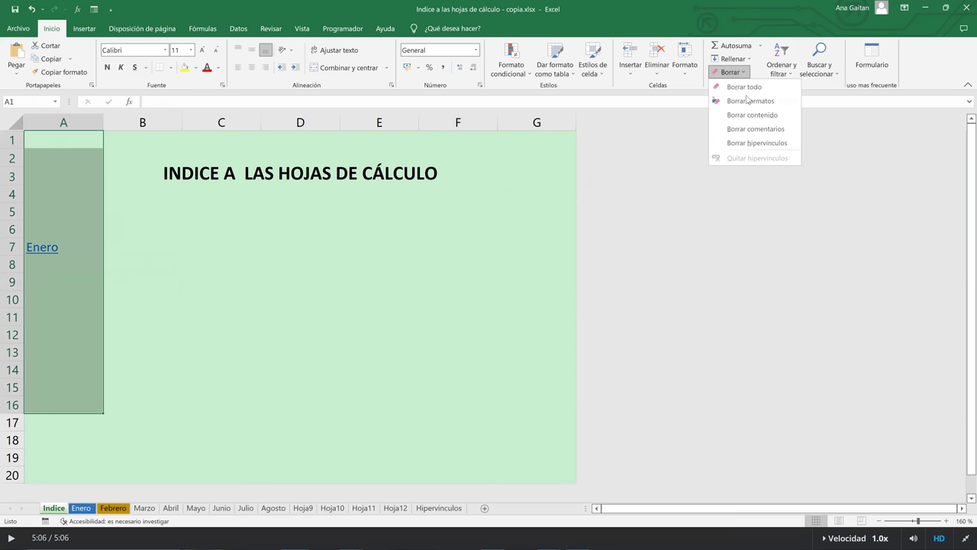
click(748, 101)
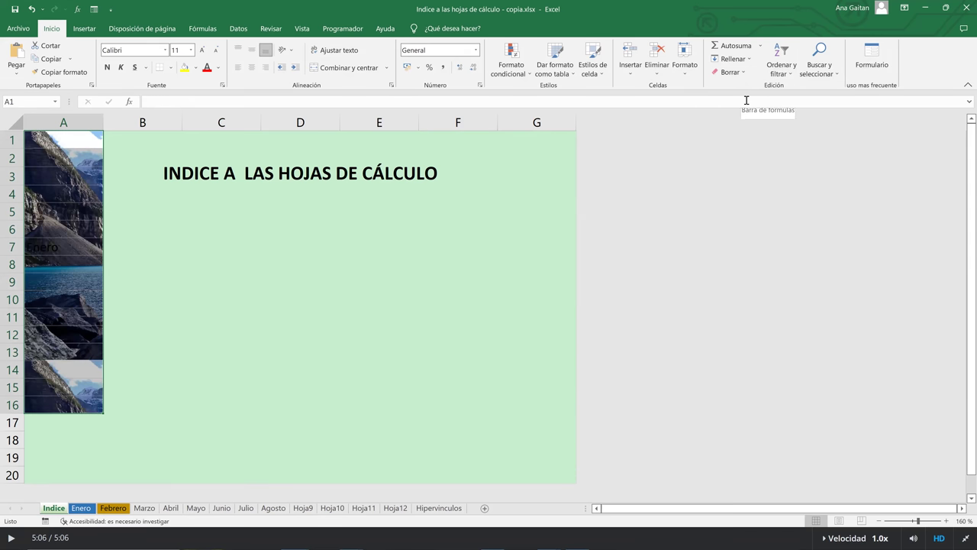
Step: Remove the background image from the Indice sheet
click(72, 208)
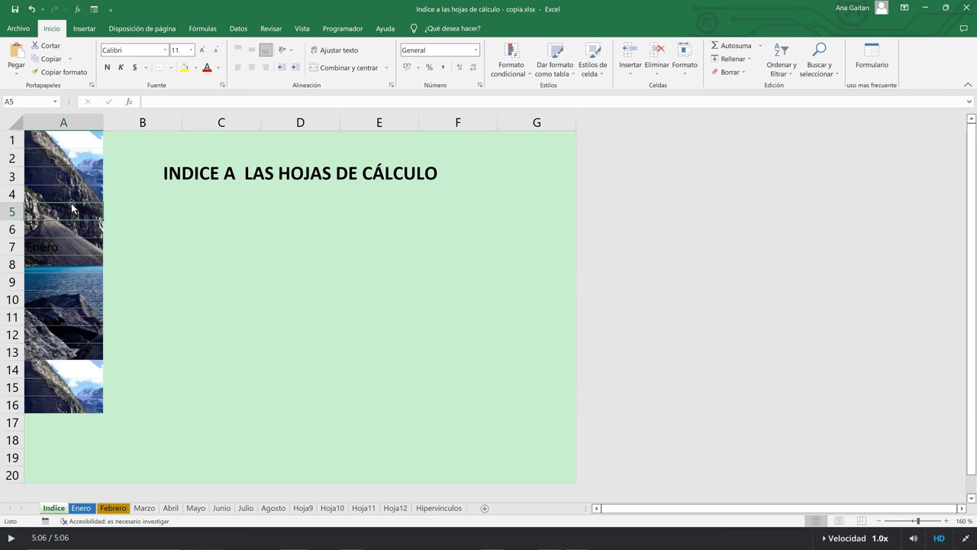
click(56, 249)
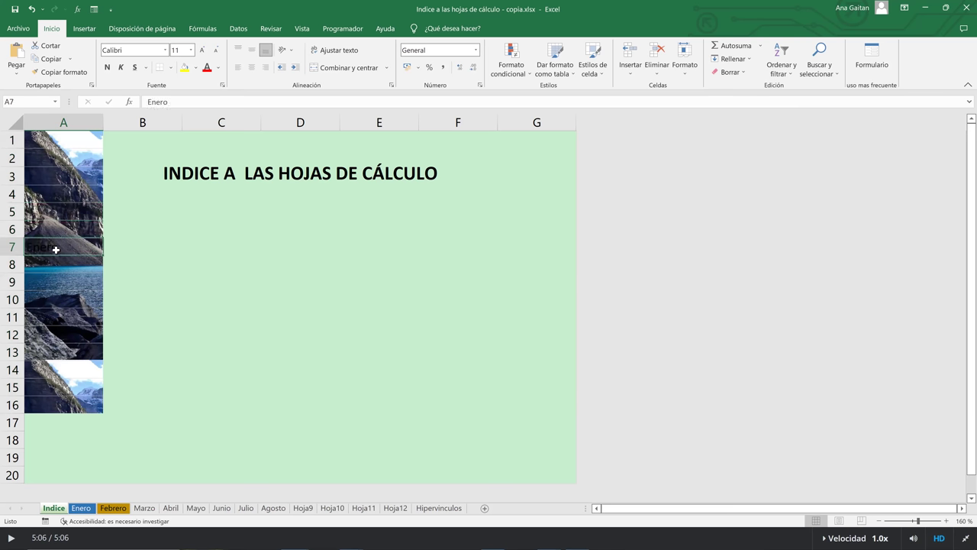
click(106, 34)
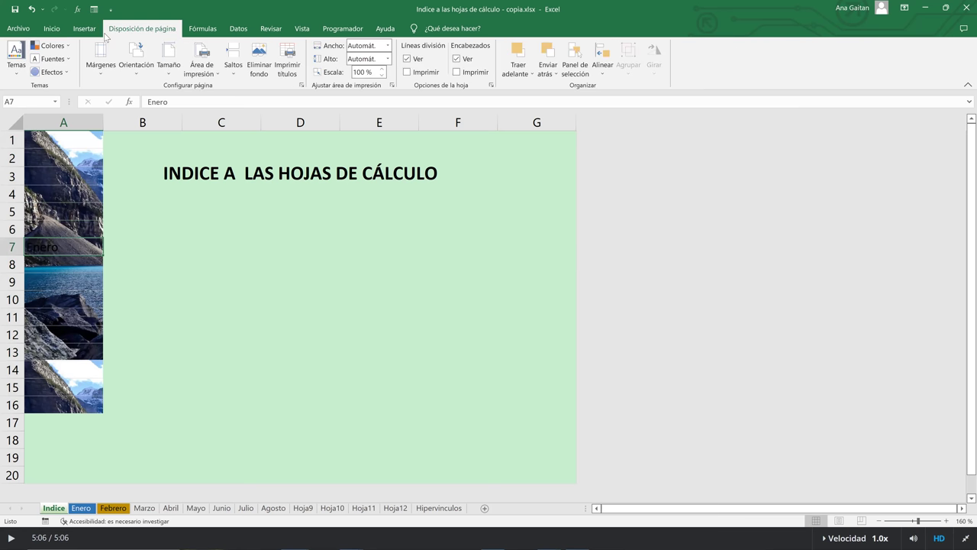
click(87, 194)
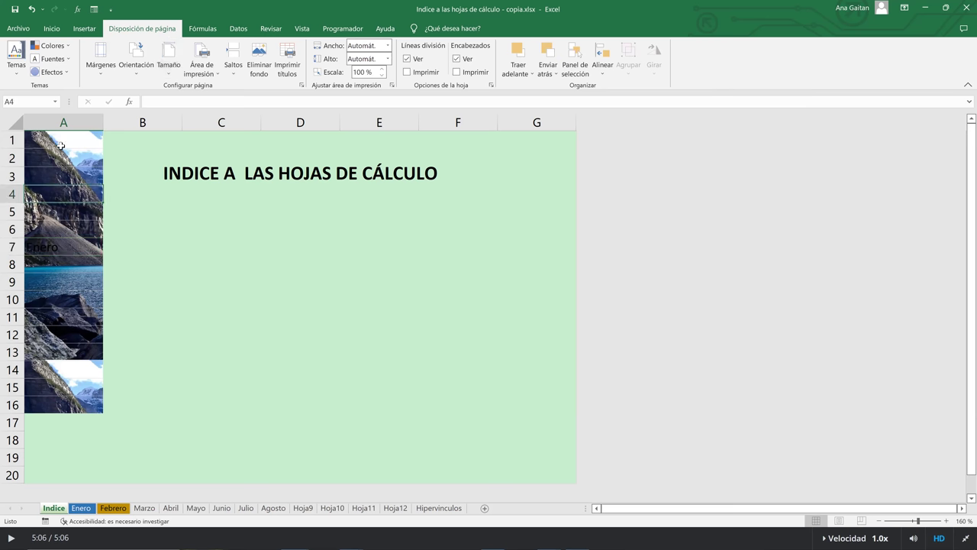
click(258, 69)
click(93, 313)
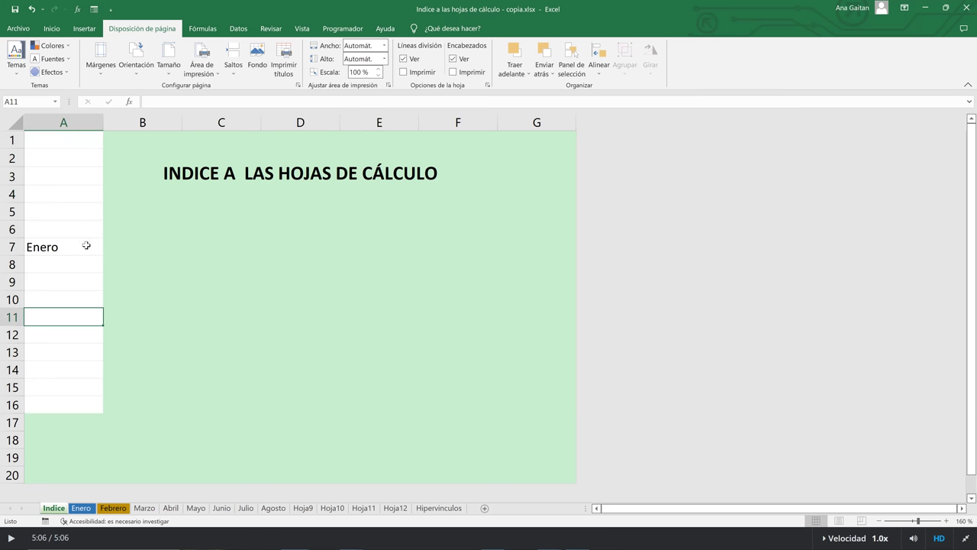
Step: Copy the green cell format of B7 onto cells A1:A16 with Format Painter
click(153, 242)
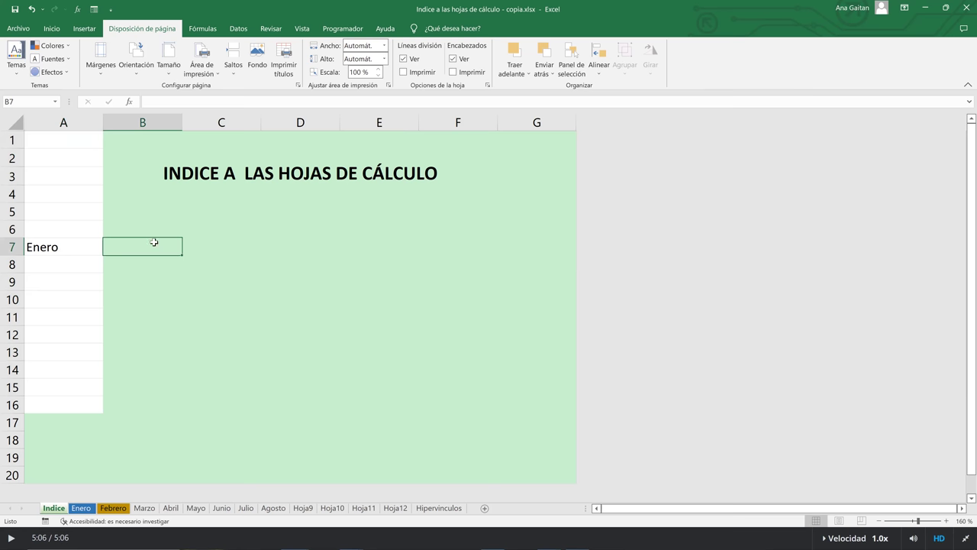
right_click(154, 242)
click(289, 225)
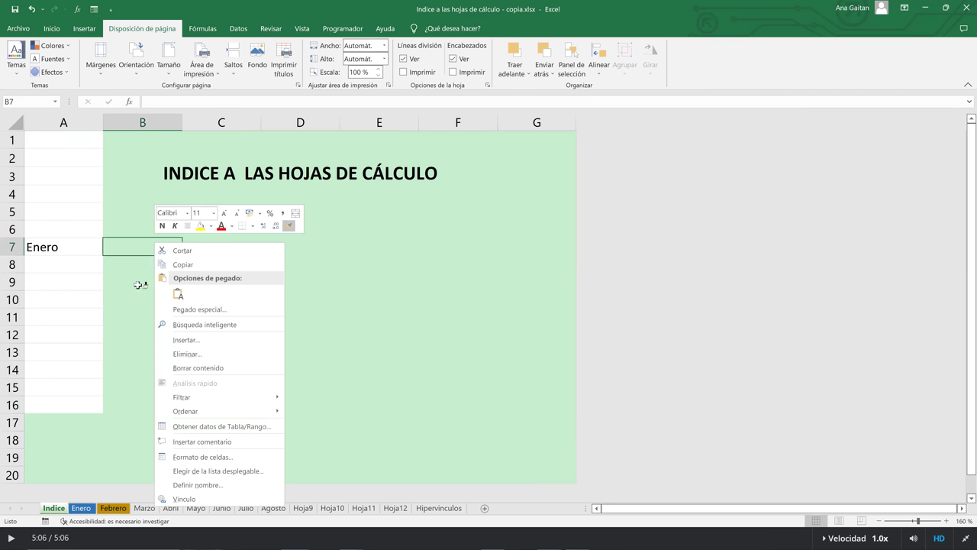
mouse_move(54, 411)
mouse_down()
mouse_move(31, 151)
mouse_move(38, 130)
mouse_up()
click(72, 273)
click(55, 249)
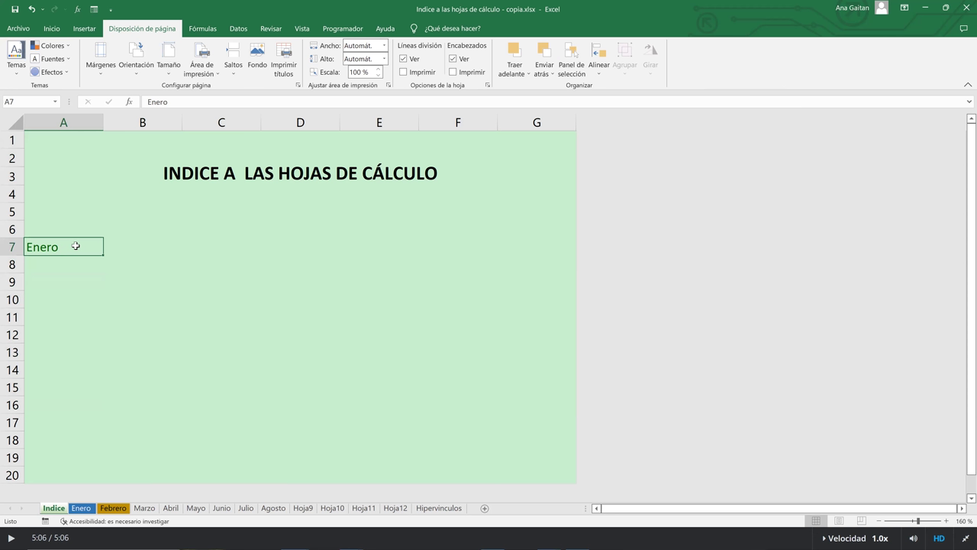
Step: Set the font color of the Enero entry in cell A7 to automatic black
click(43, 266)
click(64, 250)
click(54, 31)
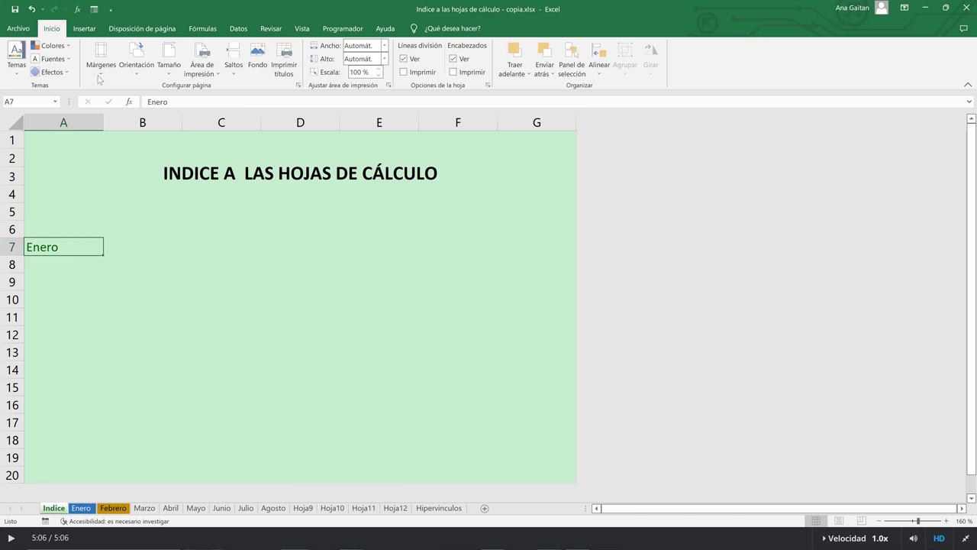
click(218, 67)
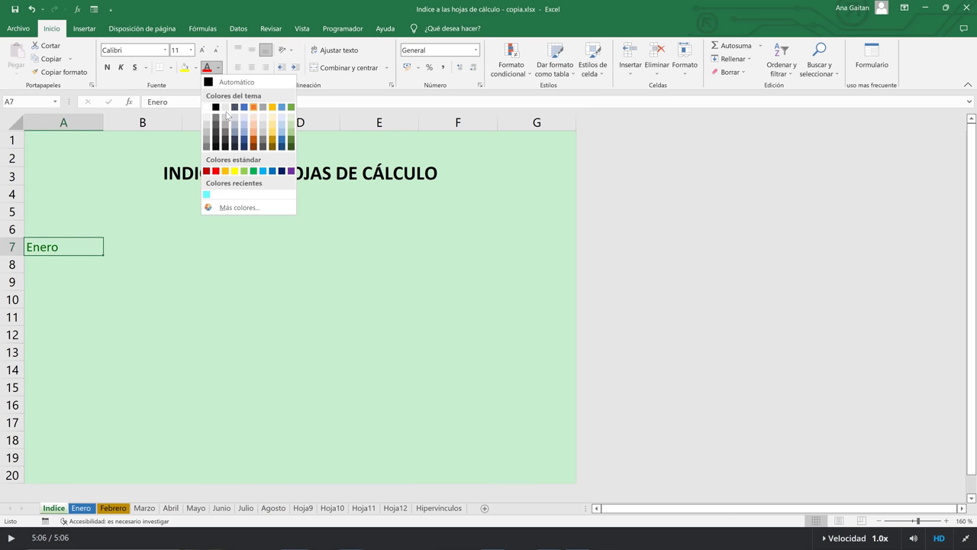
click(211, 83)
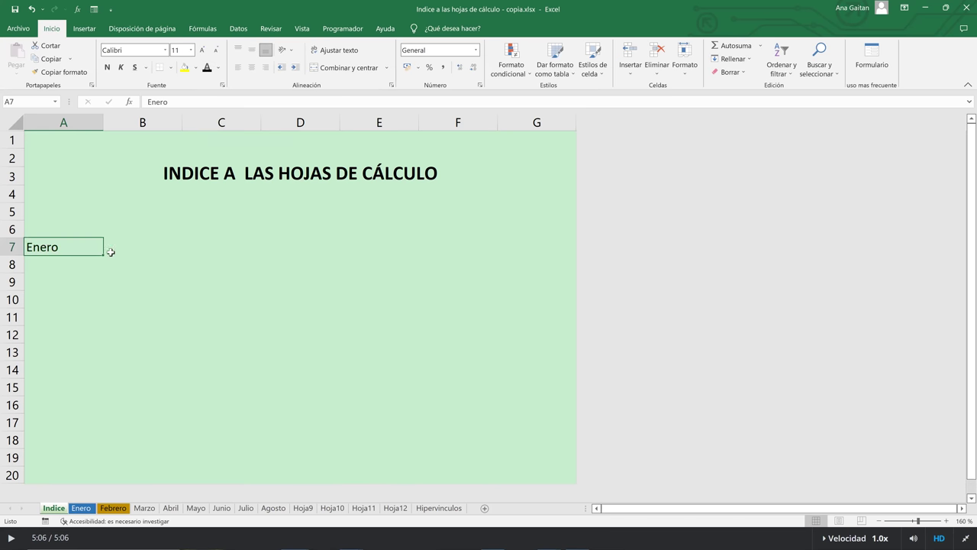
click(110, 253)
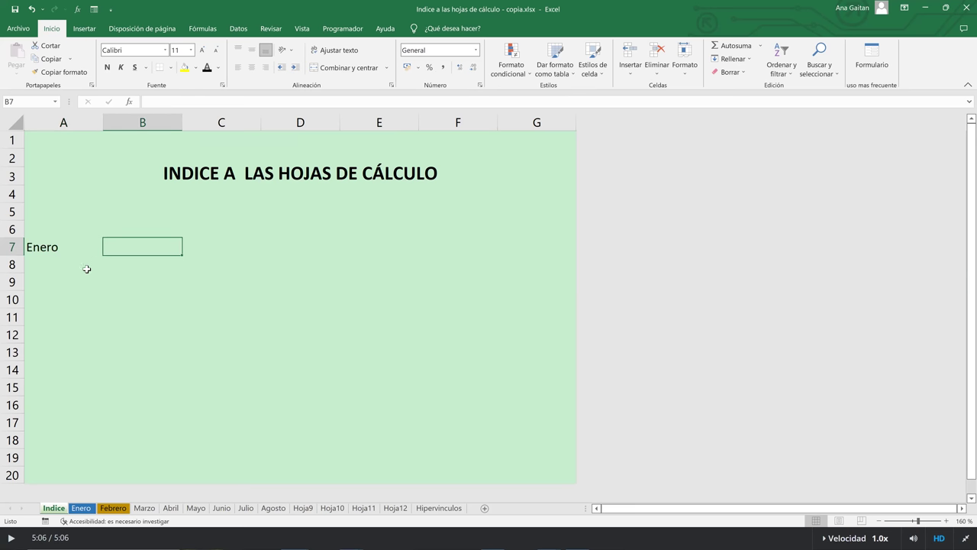
Step: Insert a hyperlink in cell A7 that links to cell A1 of the Enero sheet in this document
click(52, 247)
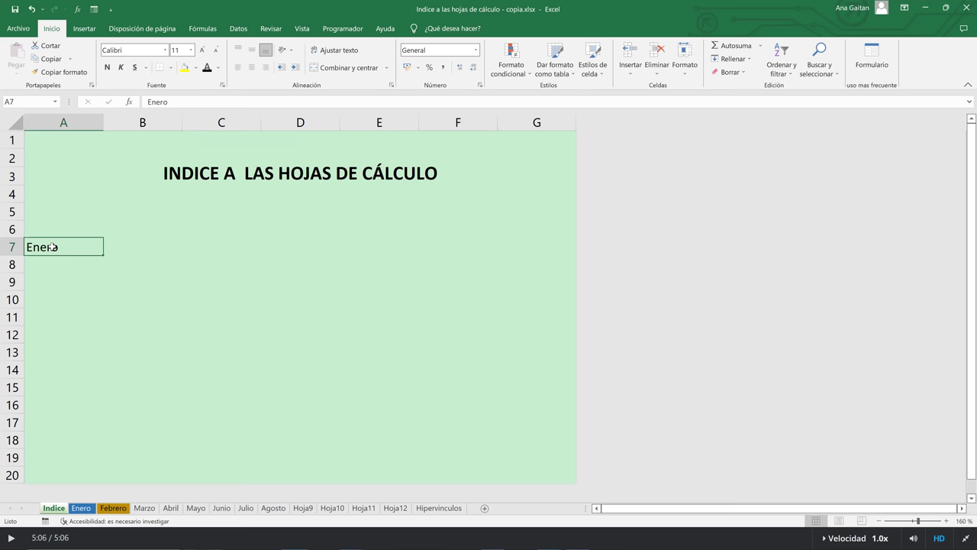
click(85, 30)
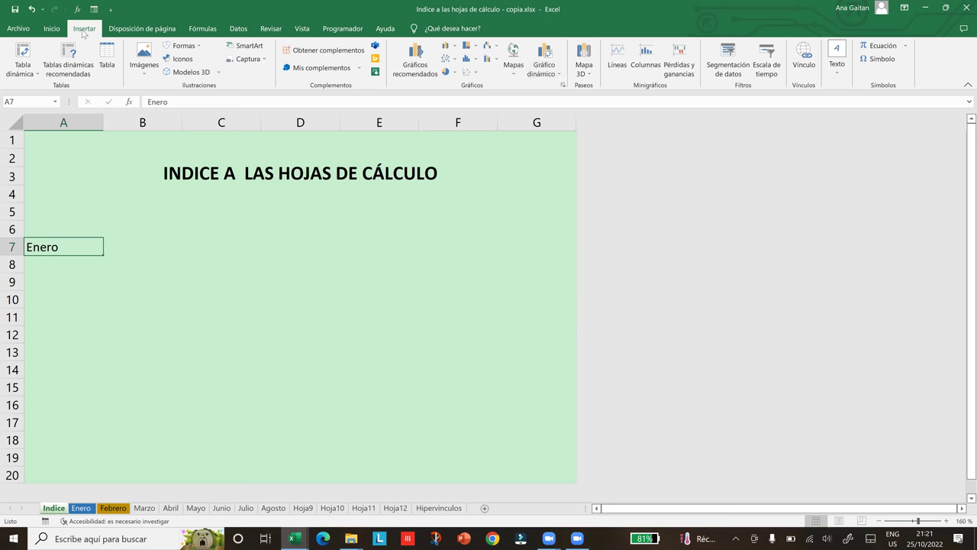
click(806, 63)
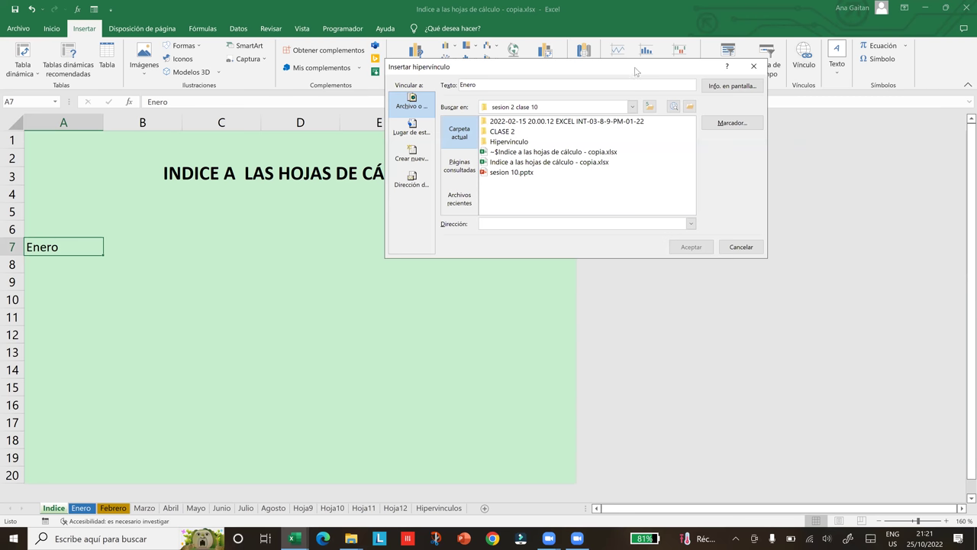
drag(631, 70, 703, 166)
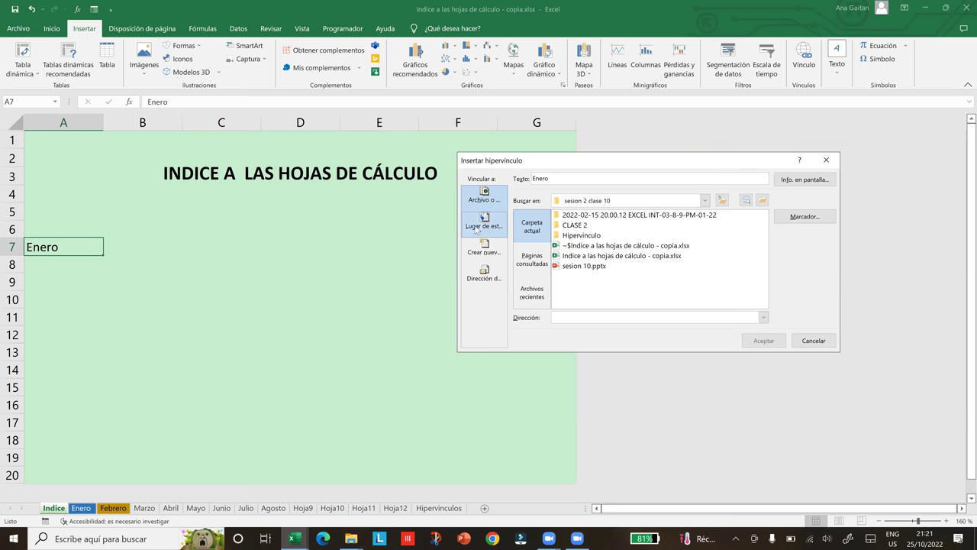
click(485, 227)
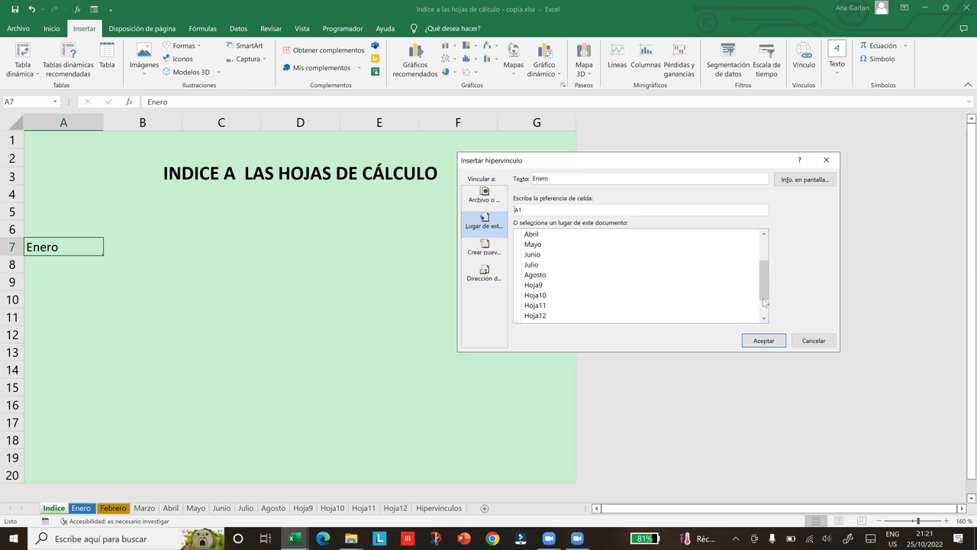
scroll(767, 277, up, 2)
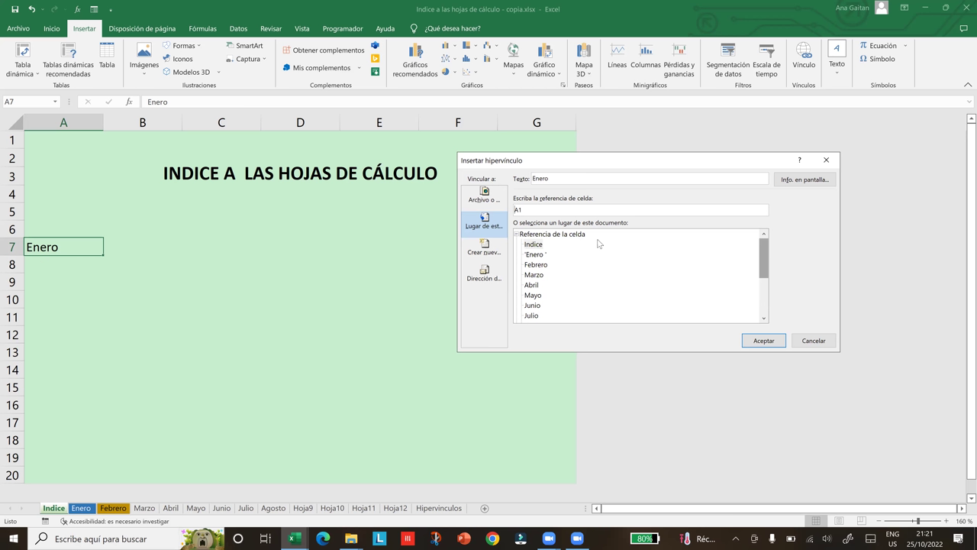
click(533, 257)
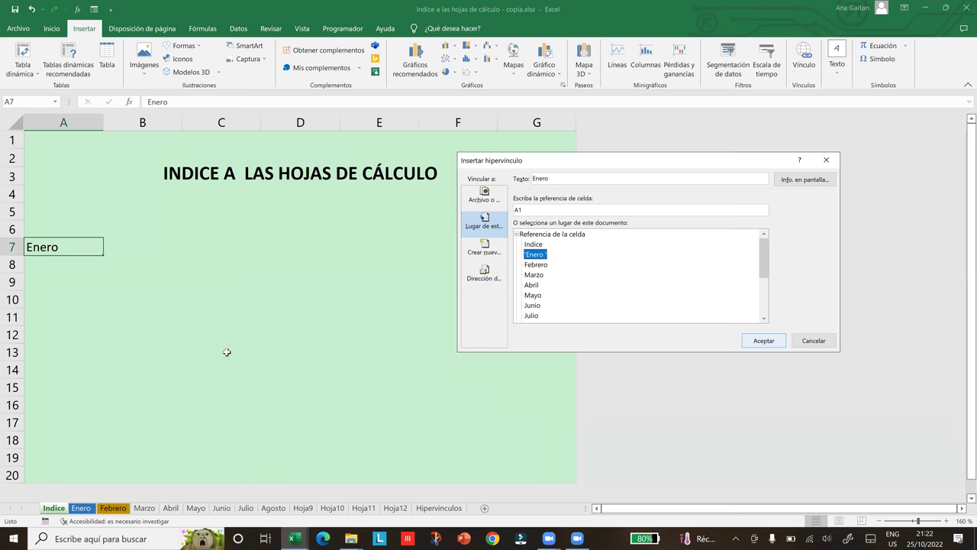
key(Return)
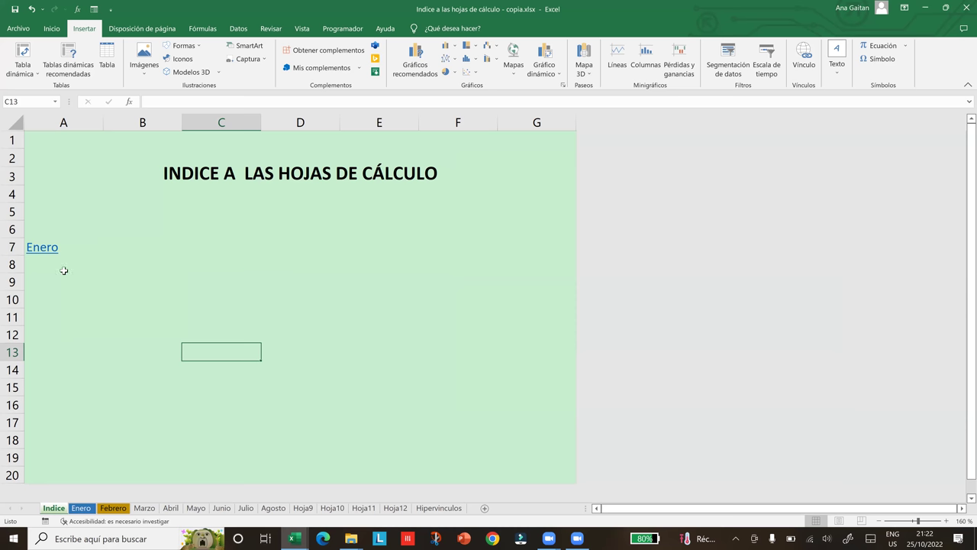
Step: Test the Enero hyperlink in cell A7 of the Indice sheet by following it
click(44, 252)
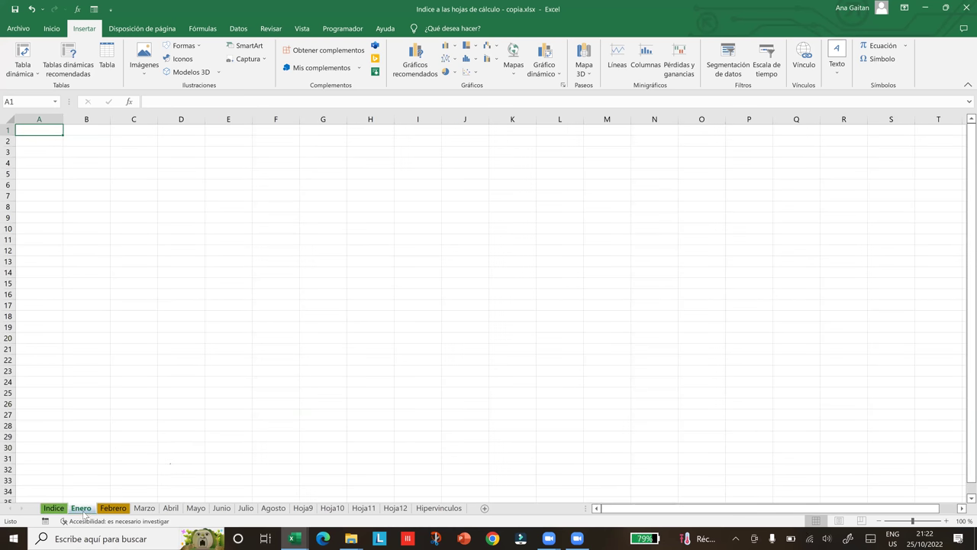
click(226, 269)
drag(59, 123, 41, 148)
click(42, 151)
click(46, 173)
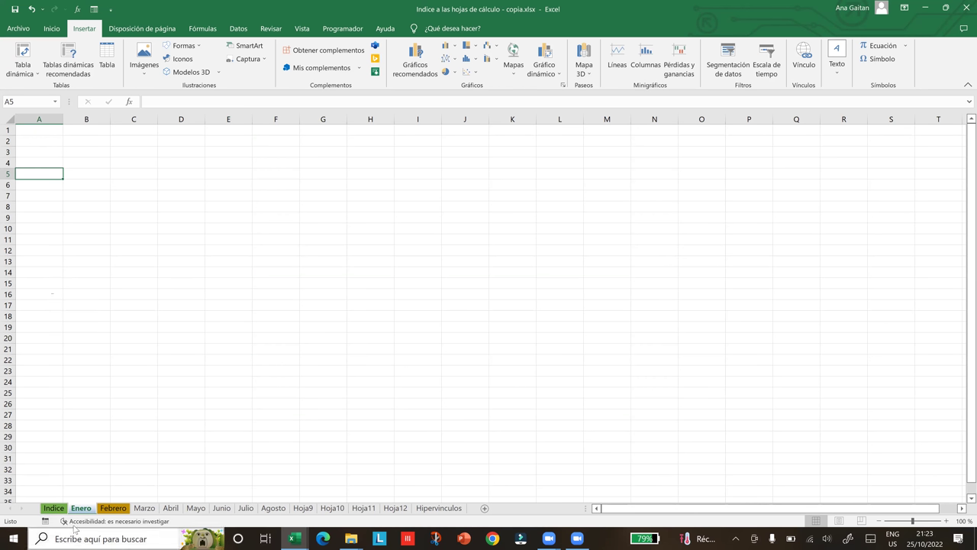
Step: Switch back and forth between the Indice and Enero sheets without the hyperlink, ending on Enero
click(53, 508)
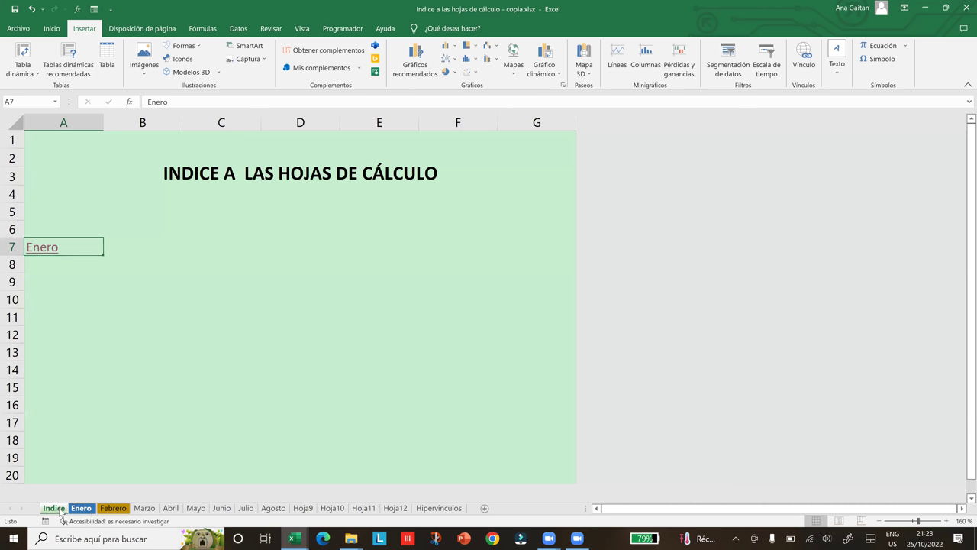
click(82, 508)
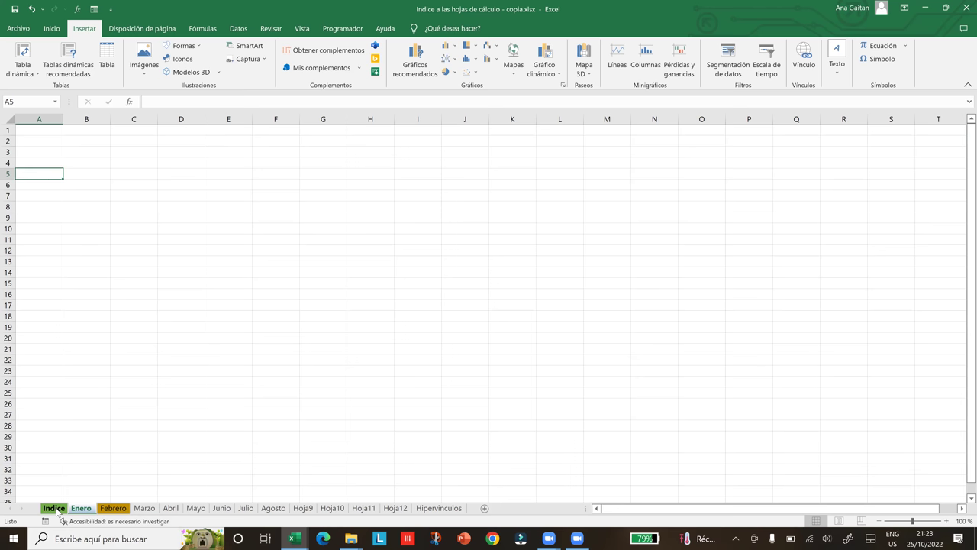
click(56, 509)
click(61, 512)
click(80, 509)
Step: Insert a hyperlink in cell I5 of the Enero sheet to cell A1 of the Indice sheet, with the display text Indice
click(424, 175)
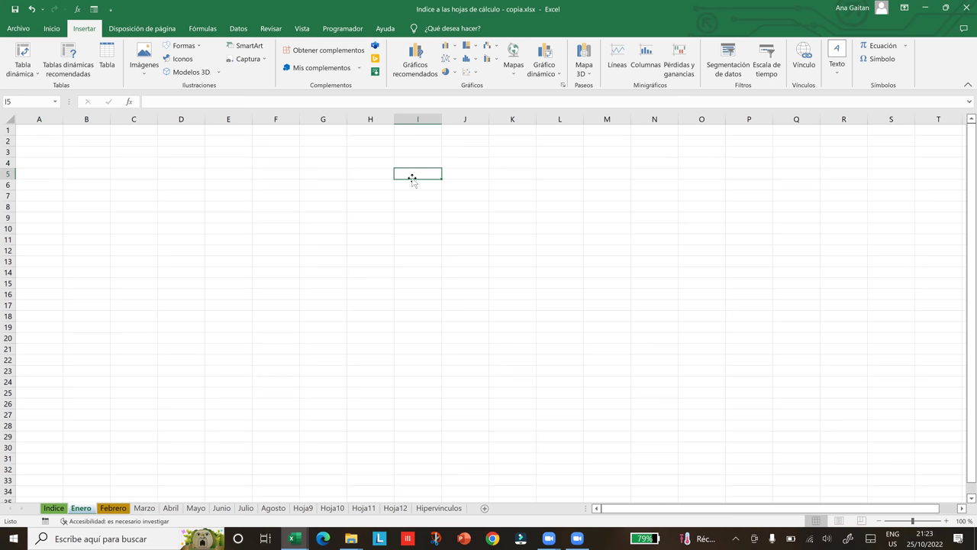
click(806, 67)
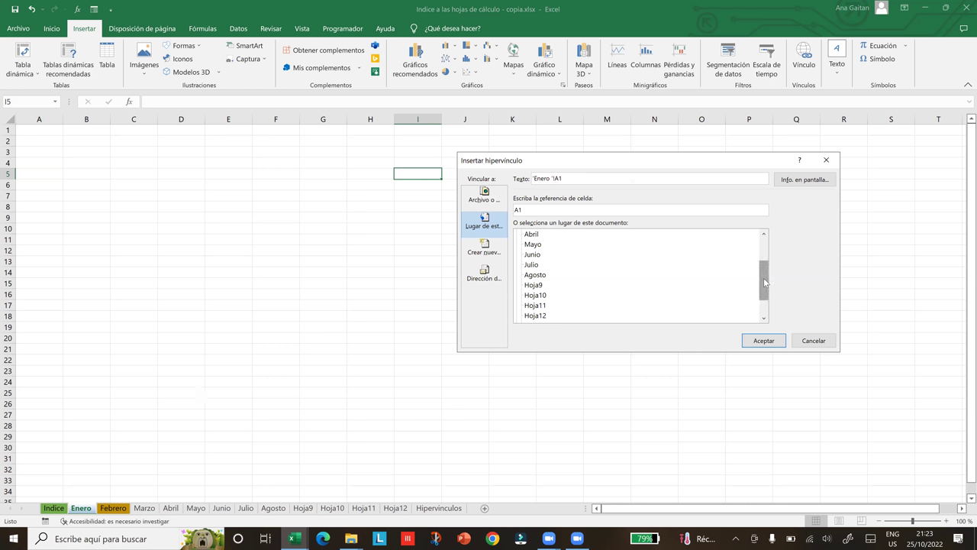
drag(763, 262, 761, 242)
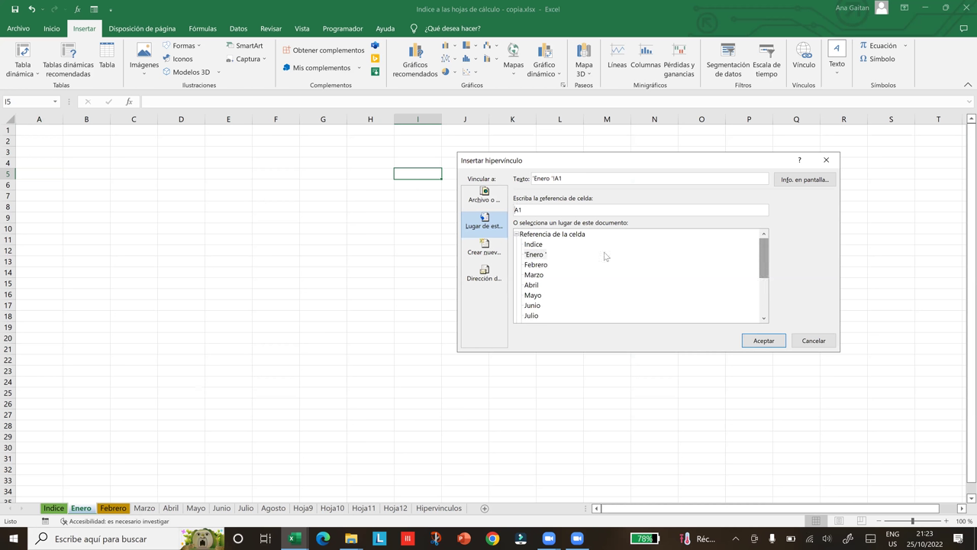
click(533, 244)
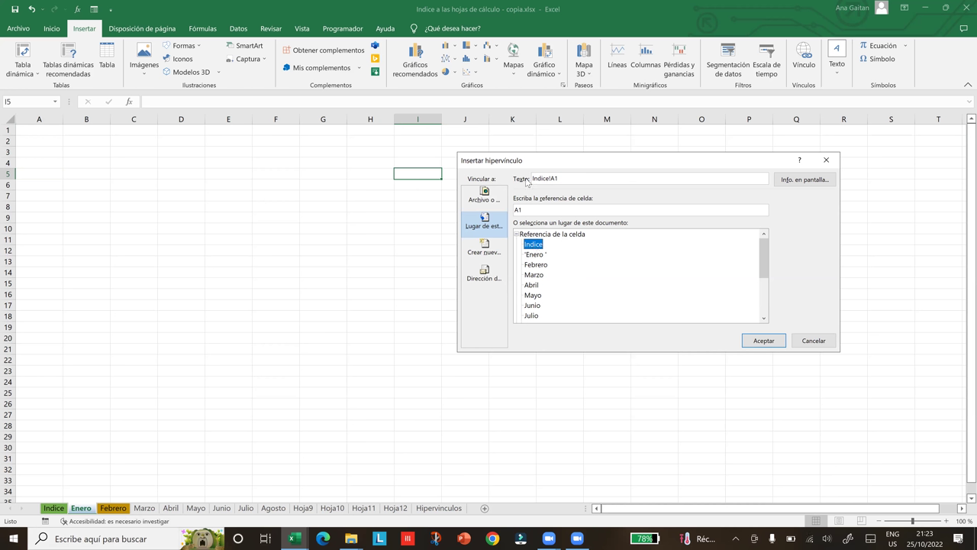
click(571, 180)
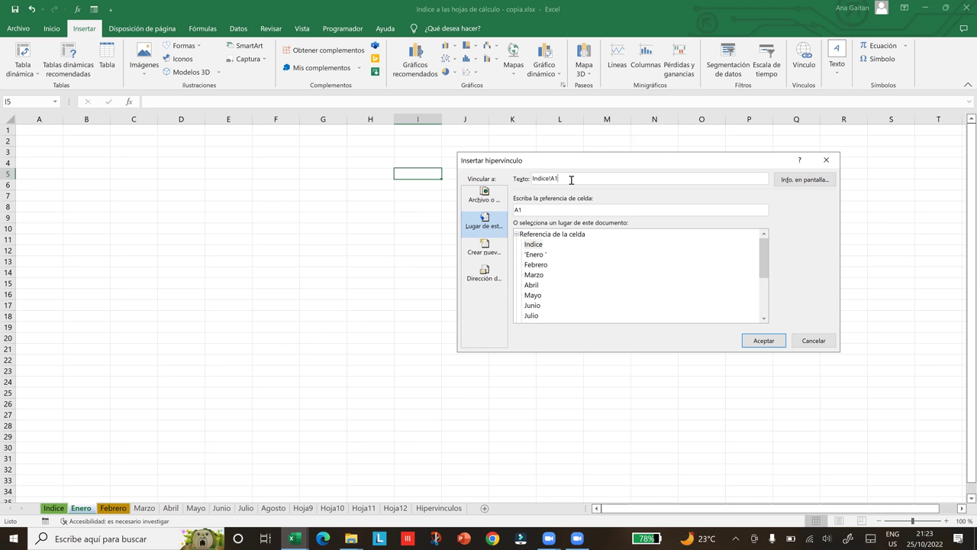
key(BackSpace)
key(BackSpace)
click(763, 341)
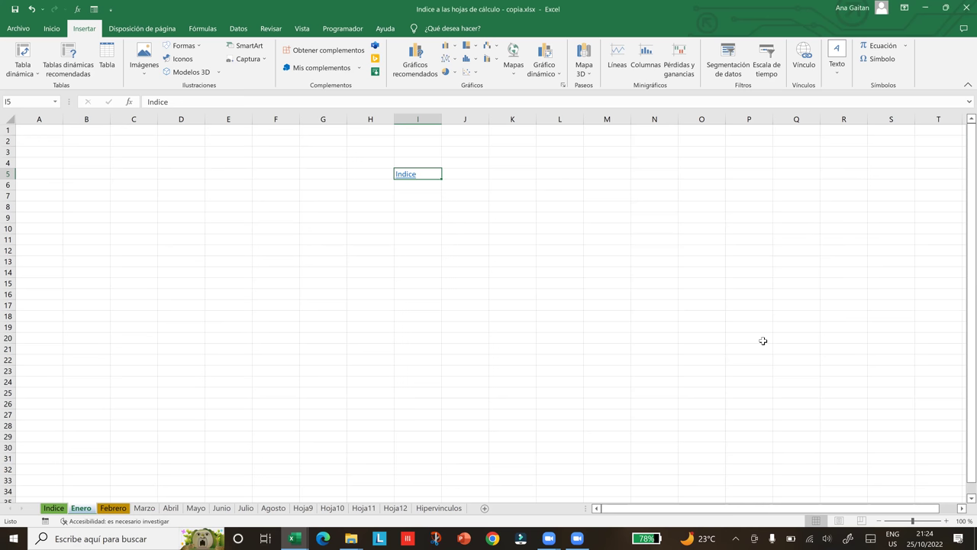
Step: Test the Indice hyperlink in cell I5 of the Enero sheet by following it
click(500, 315)
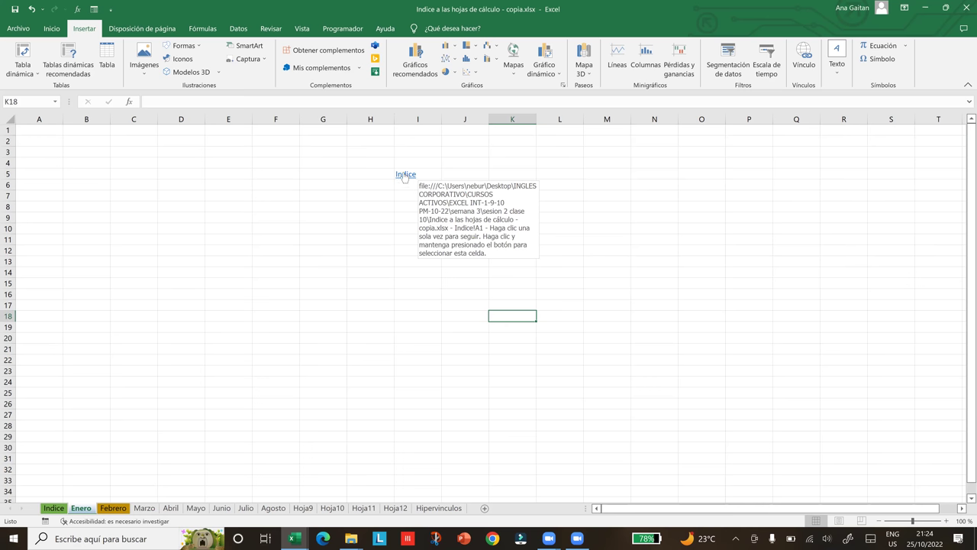
click(405, 175)
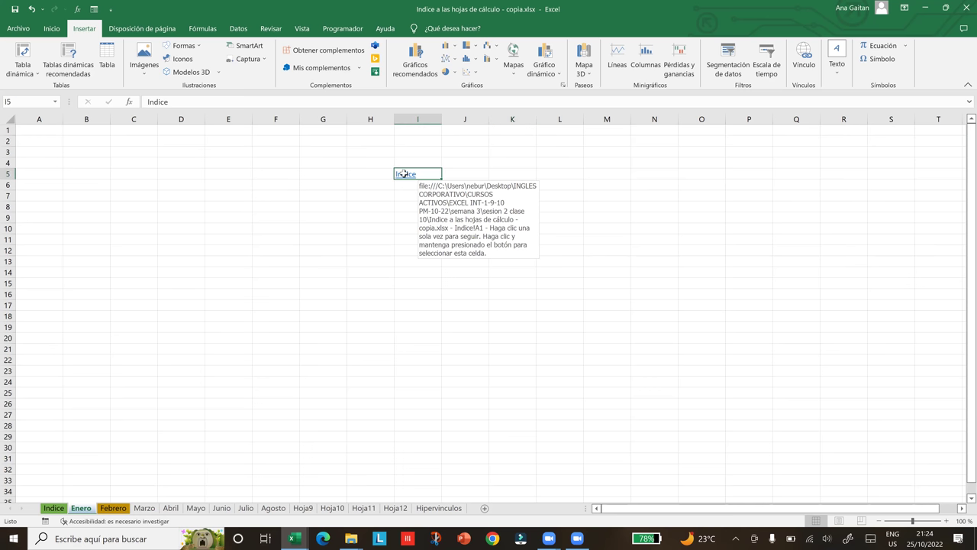
click(405, 174)
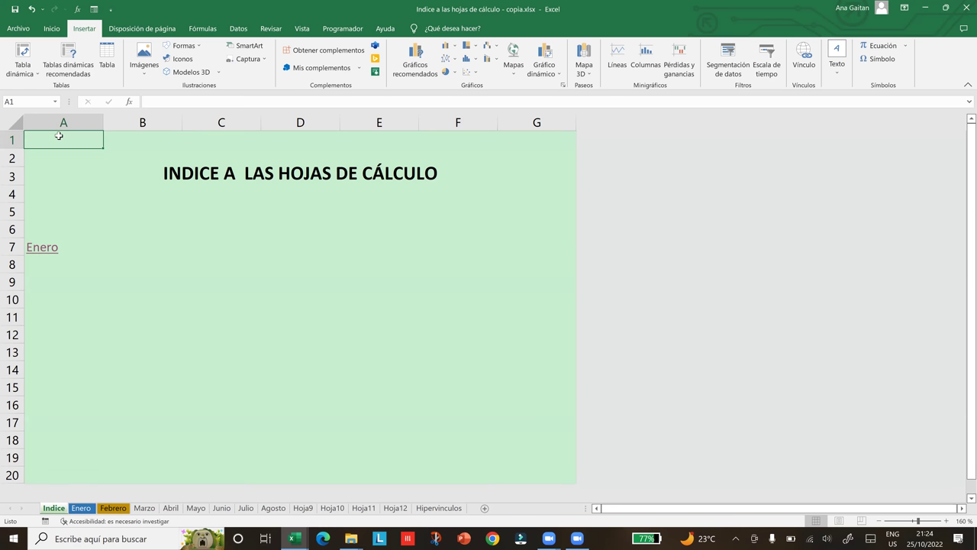
Step: Start a hyperlink in cell A8 of the Indice sheet that points to the Agosto sheet in this document
click(225, 301)
ctrl+click(275, 508)
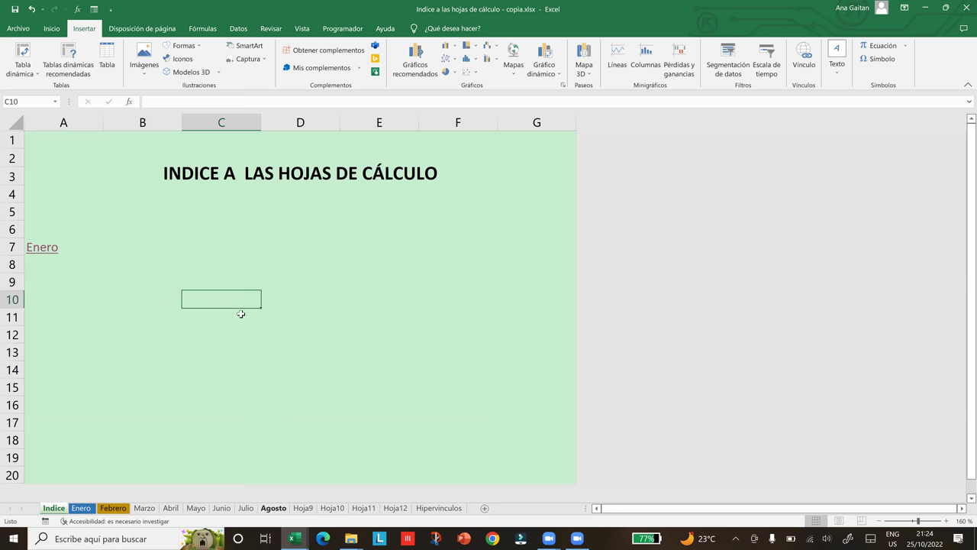
click(42, 262)
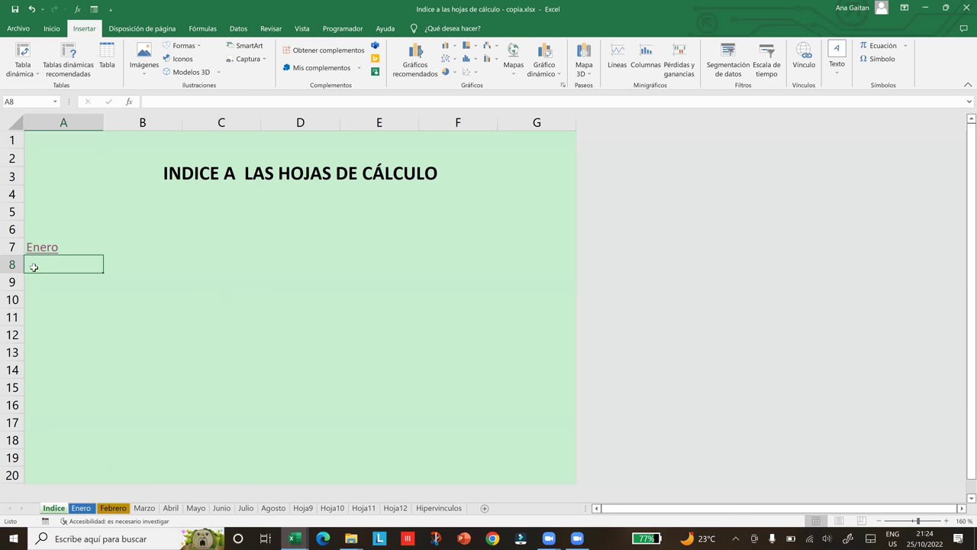
right_click(34, 270)
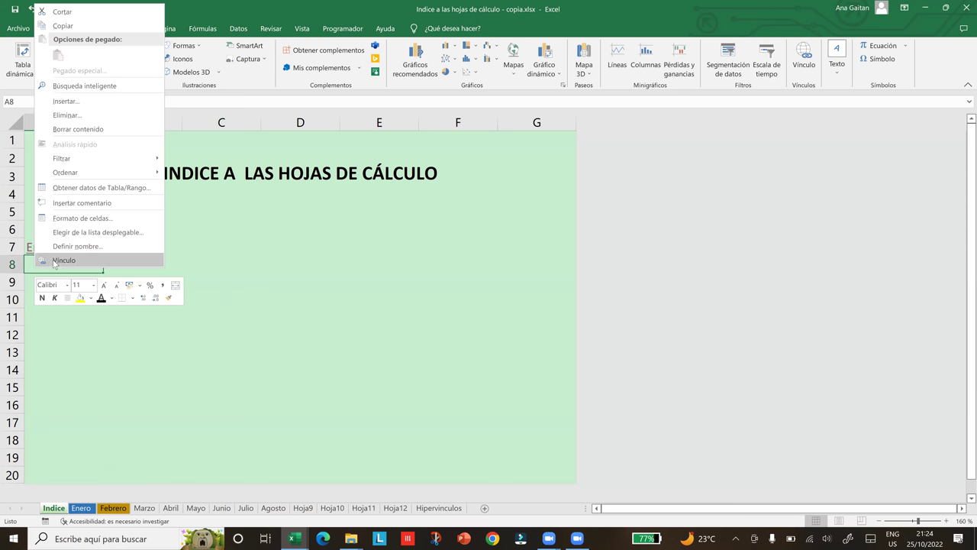
click(61, 260)
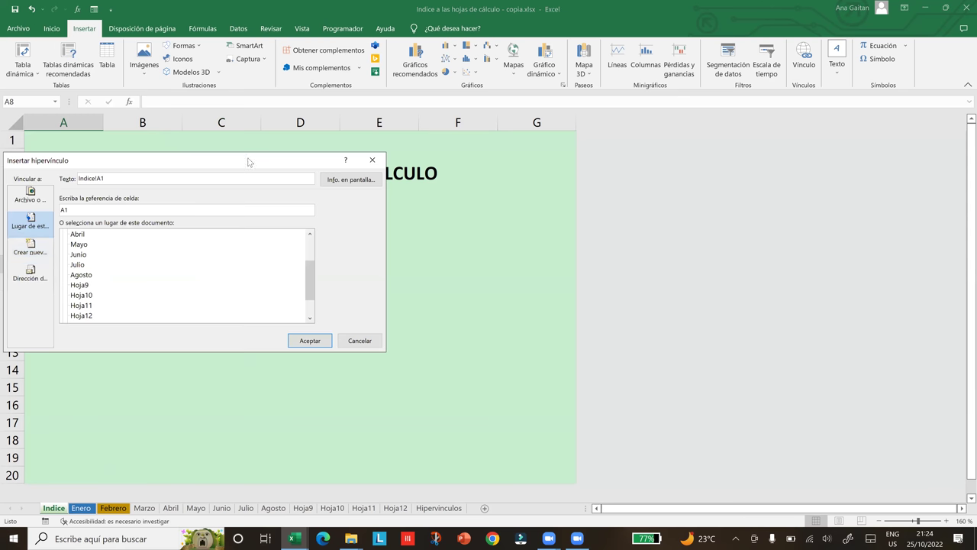
drag(249, 160, 708, 208)
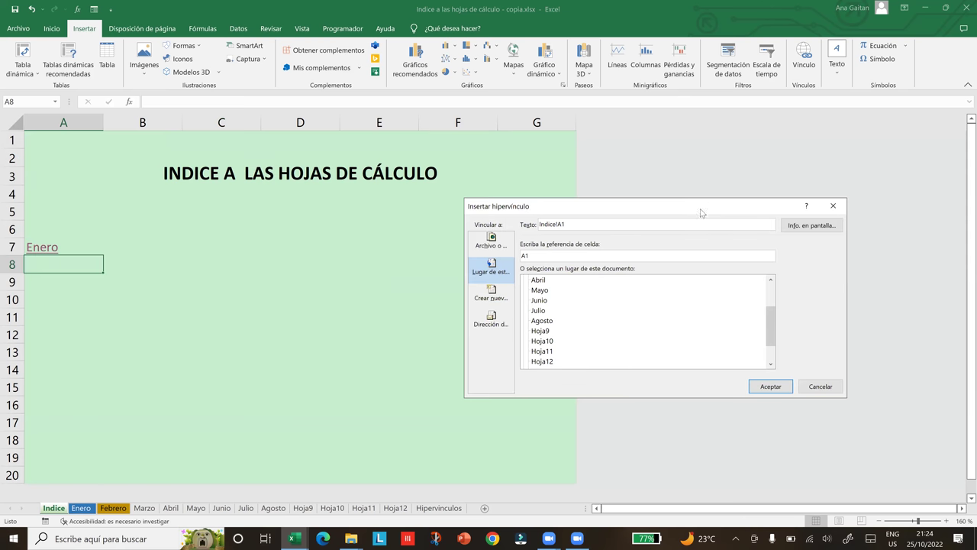
click(547, 325)
Step: Shorten the display text of the new hyperlink to Agosto
click(616, 223)
key(BackSpace)
key(BackSpace)
key(BackSpace)
key(BackSpace)
key(BackSpace)
key(BackSpace)
key(BackSpace)
key(BackSpace)
key(ctrl+z)
Step: Set the Agosto hyperlink's cell reference to Z100 and insert the link
double_click(524, 256)
click(552, 258)
key(BackSpace)
key(BackSpace)
text(z100)
click(770, 386)
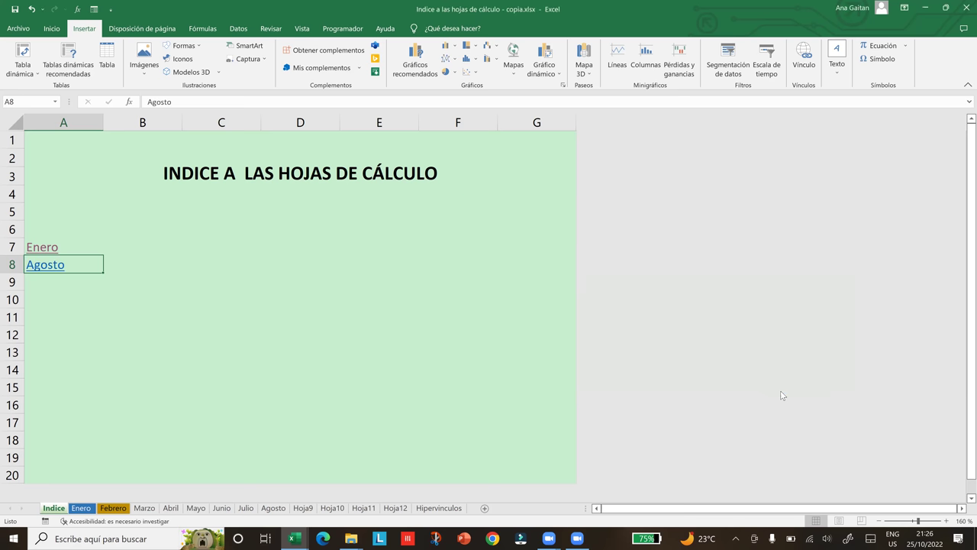
Step: Test the Agosto hyperlink in cell A8 of the Indice sheet by following it, and check the address of the destination cell
click(196, 316)
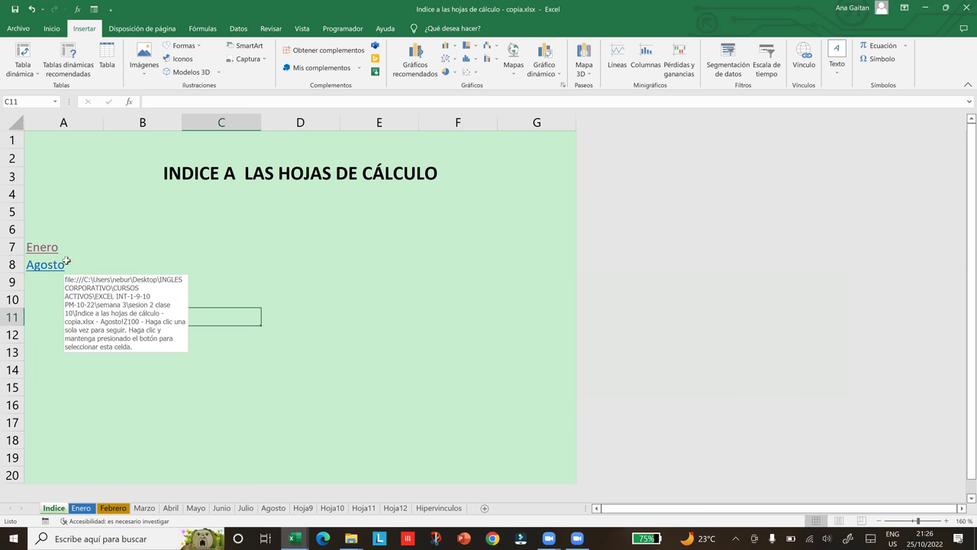
click(111, 264)
click(50, 265)
click(51, 265)
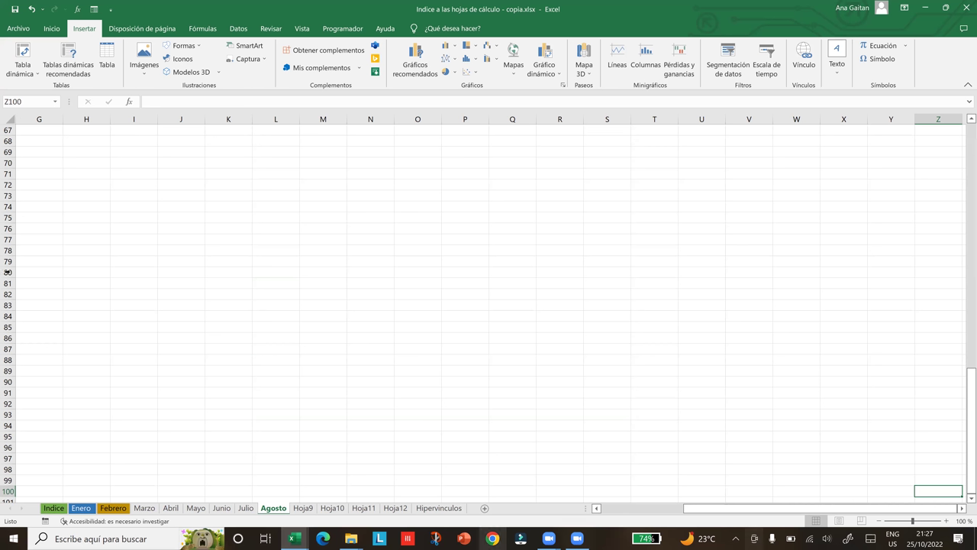
click(28, 102)
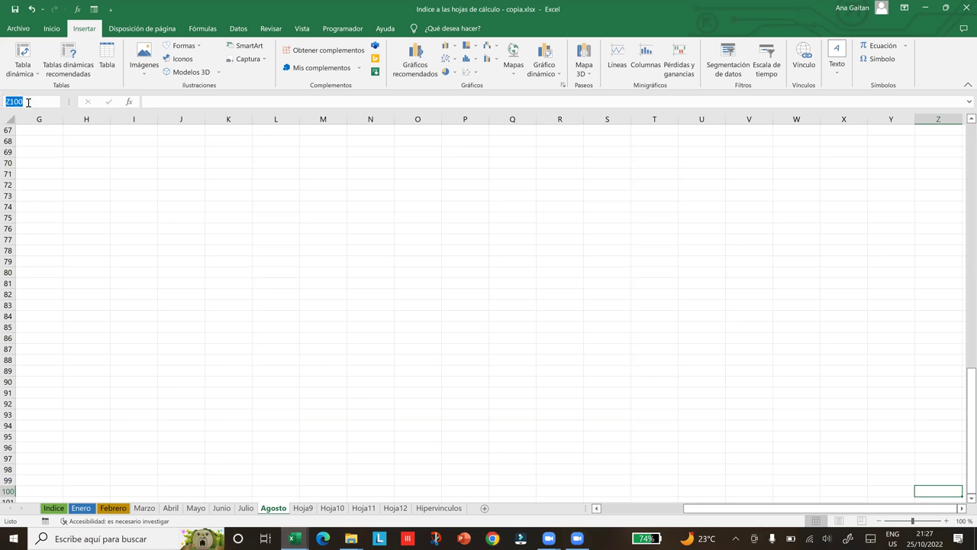
click(27, 101)
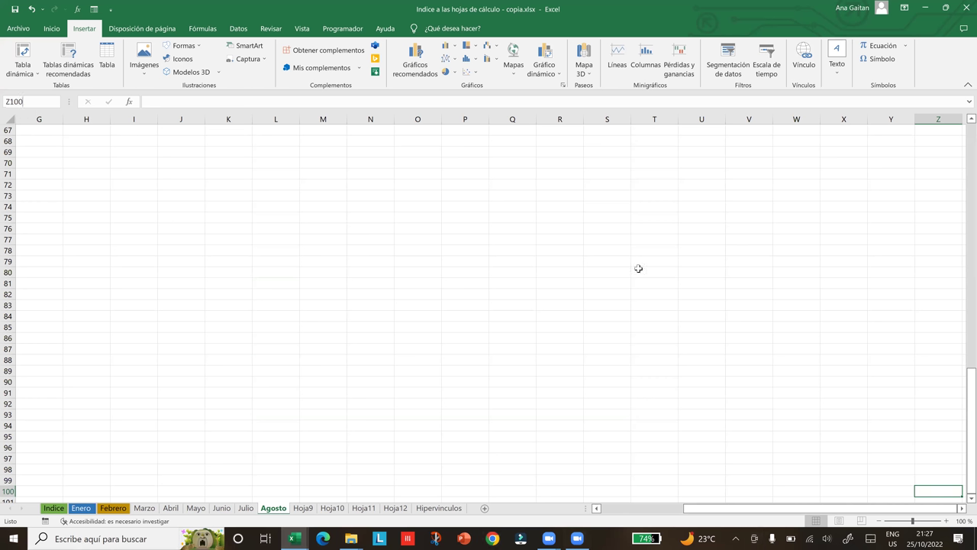
click(942, 464)
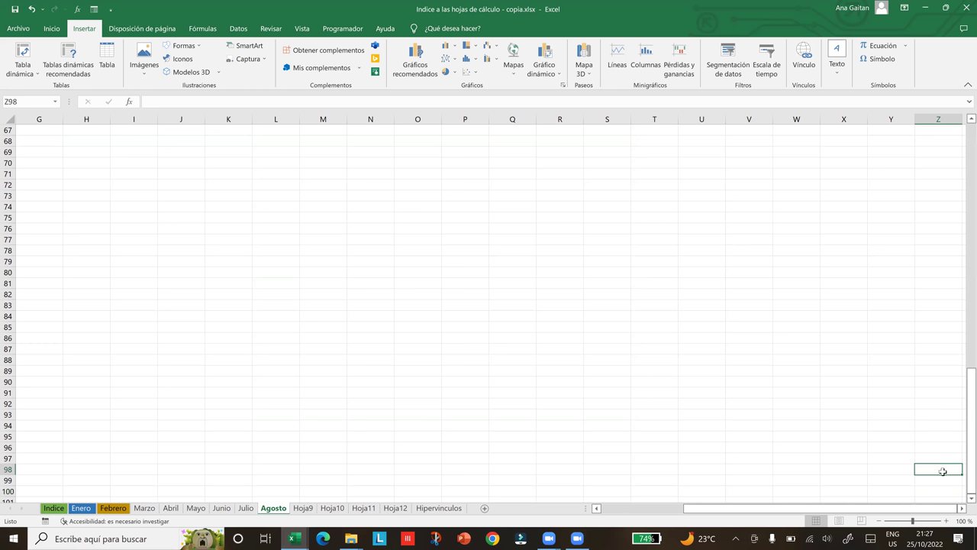
Step: Enter the text "Inicio A1" in cell Z100 of the Agosto sheet
click(938, 491)
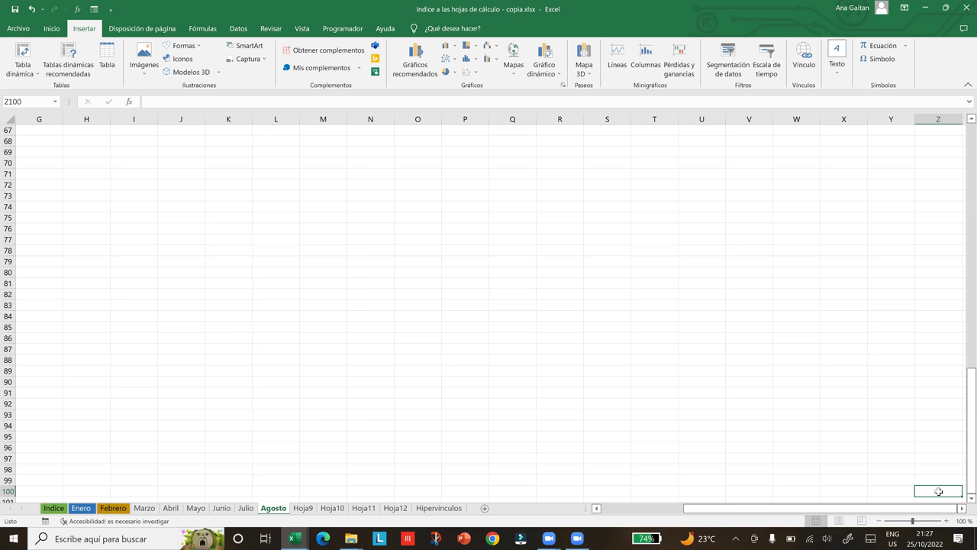
text(In)
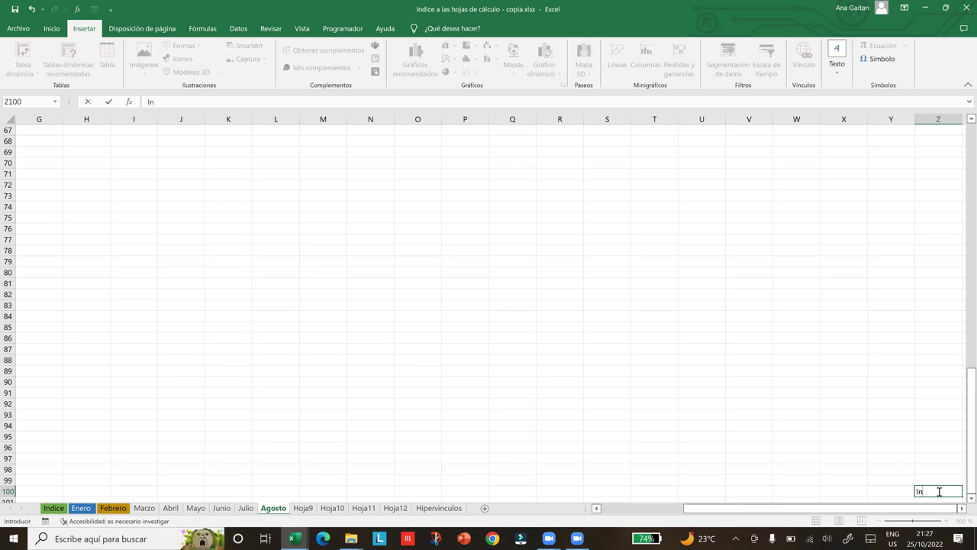
text(icio de cel)
key(BackSpace)
key(BackSpace)
key(BackSpace)
key(BackSpace)
key(BackSpace)
key(BackSpace)
text(A1)
click(947, 462)
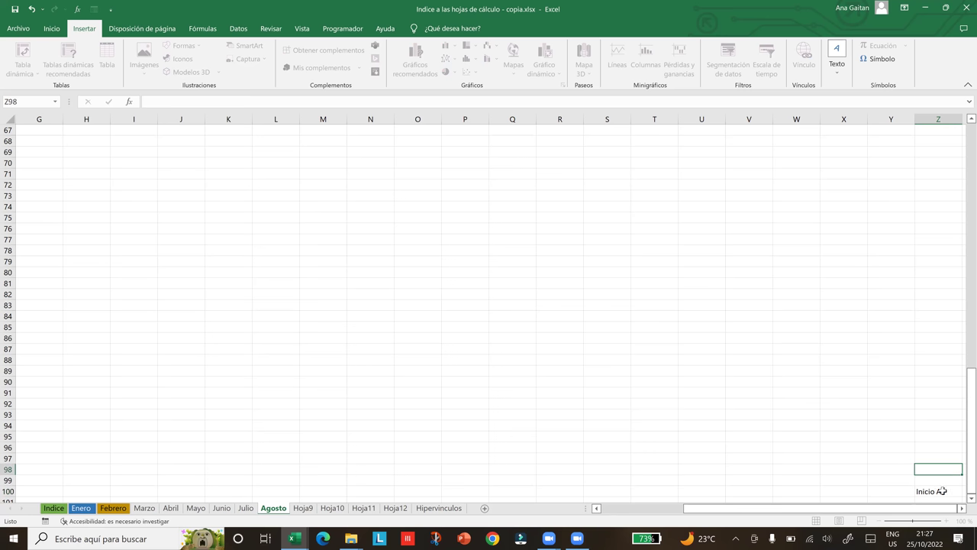
key(Down)
key(Down)
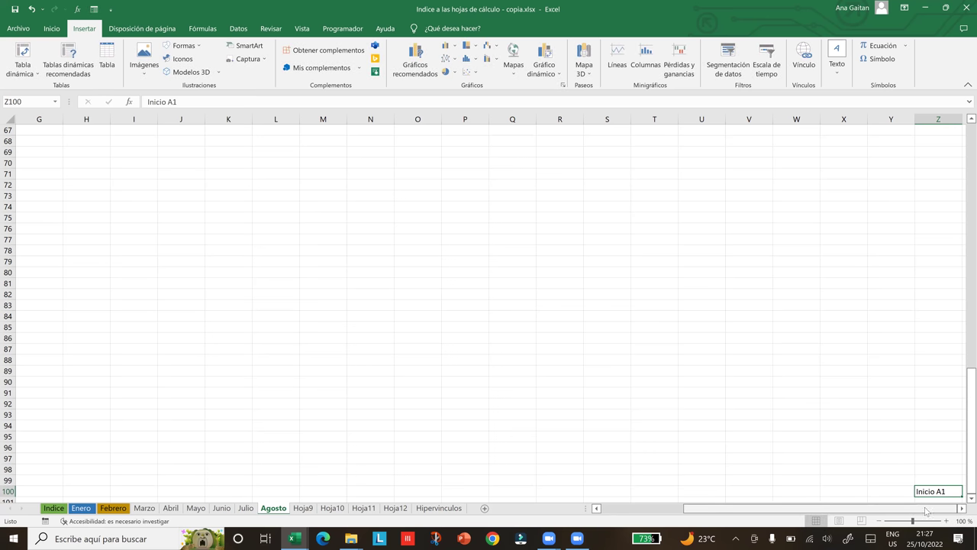
Step: Start a hyperlink in cell Z100 that points to cell A1 of the Agosto sheet in this document
click(939, 471)
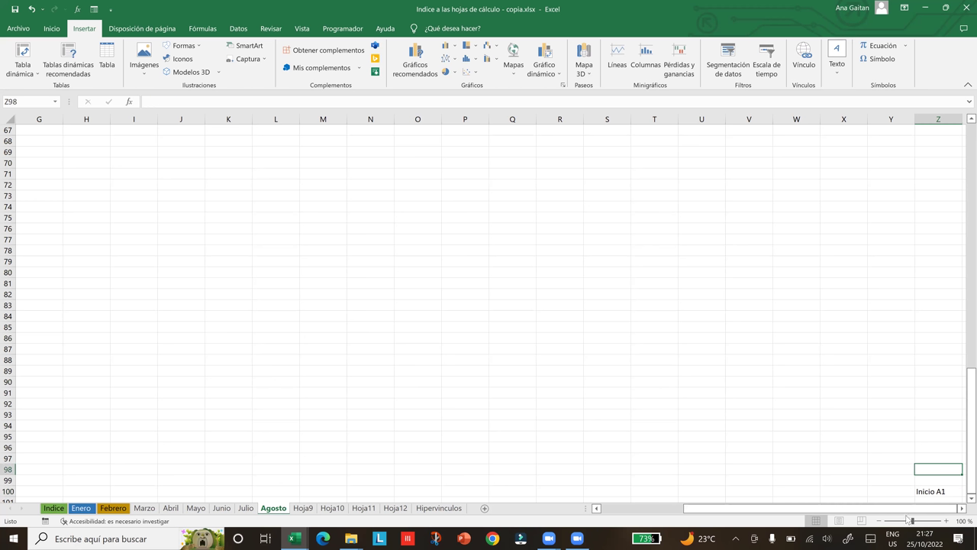
click(889, 472)
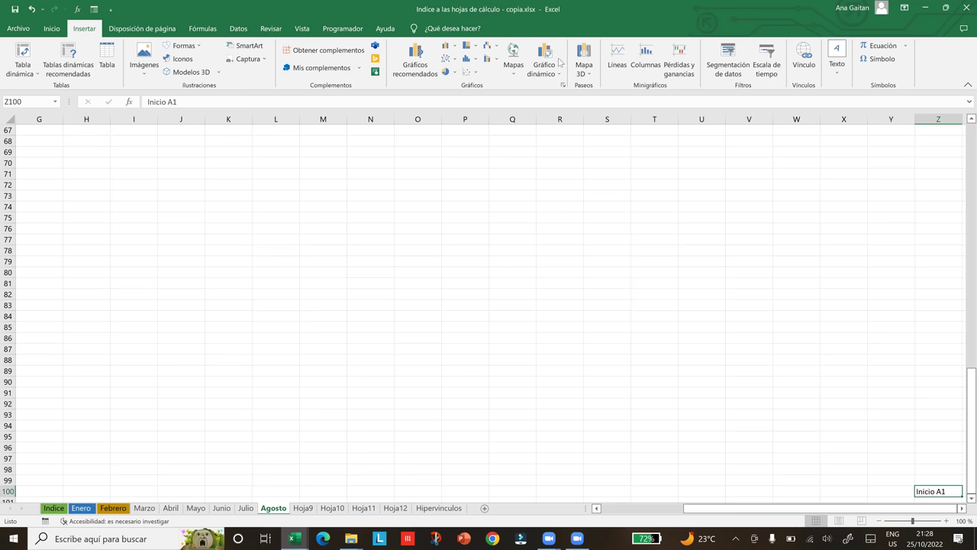
click(809, 64)
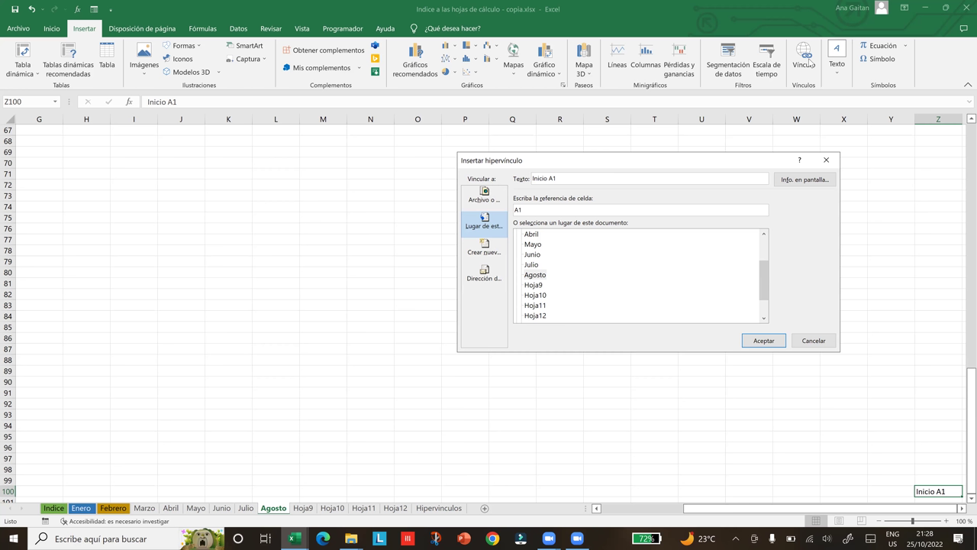
click(538, 277)
Step: Retype the hyperlink's display text as "Inicio A1" and insert the link
click(562, 180)
key(BackSpace)
key(BackSpace)
key(BackSpace)
key(BackSpace)
key(BackSpace)
key(BackSpace)
key(BackSpace)
key(BackSpace)
key(BackSpace)
text(Inn)
text(icio)
text( A)
text(1)
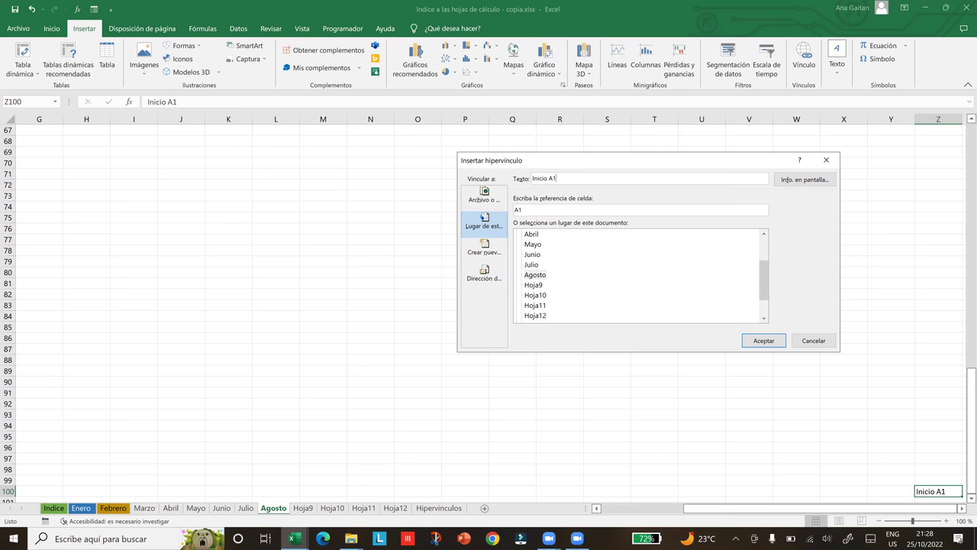
click(763, 341)
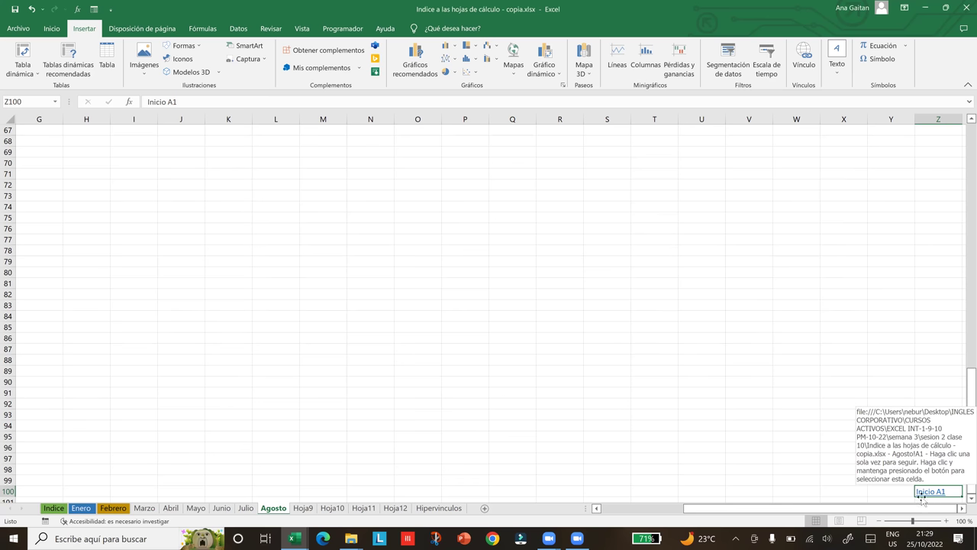
Step: Test the Inicio A1 hyperlink in cell Z100 of the Agosto sheet by following it
click(925, 460)
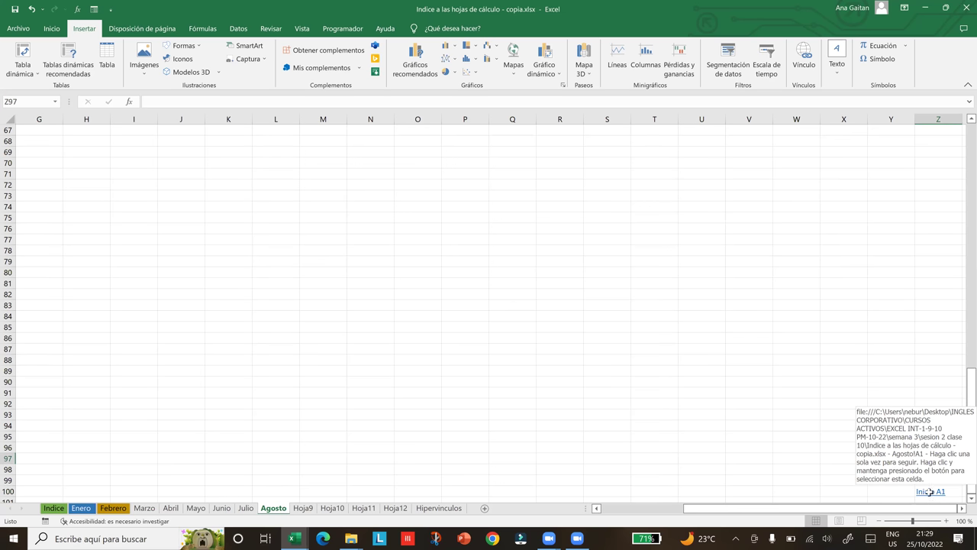
click(929, 492)
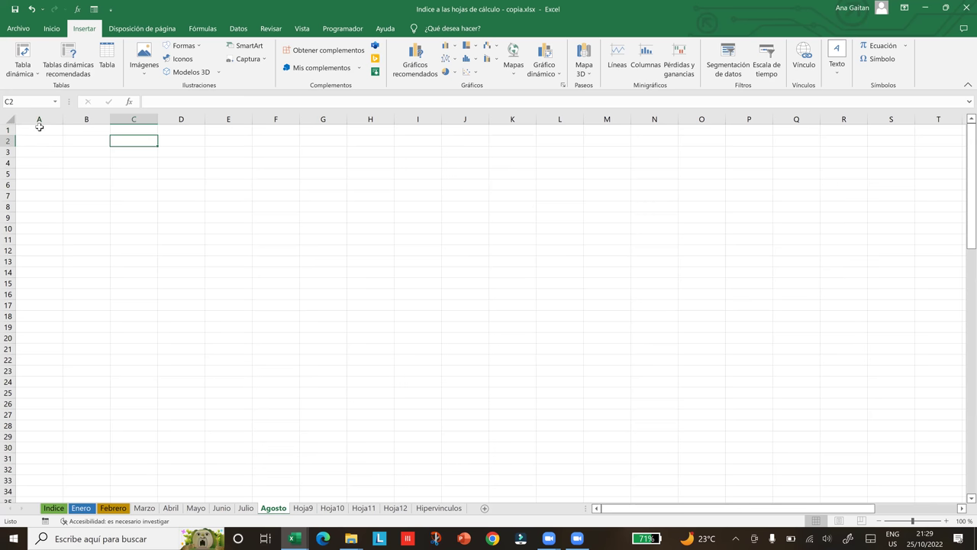
key(Down)
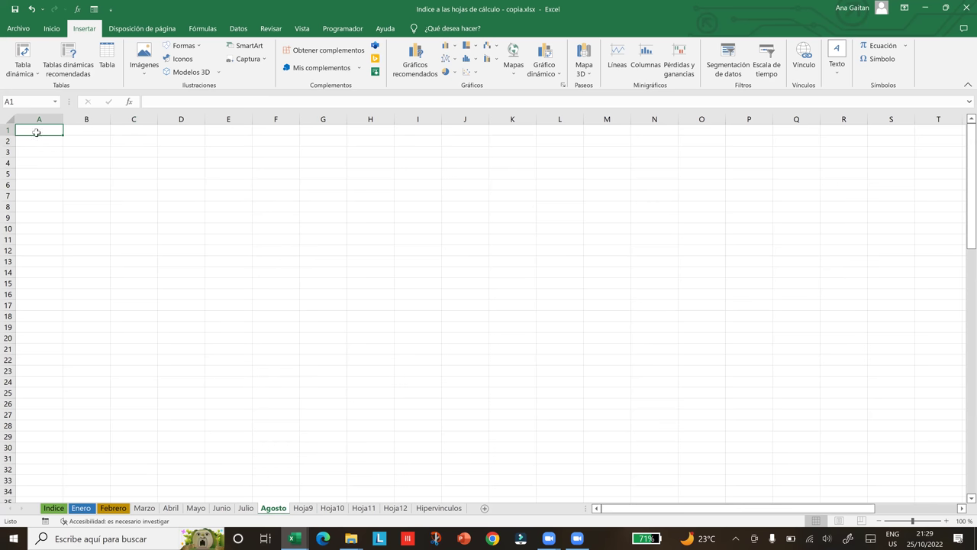
click(36, 127)
Step: Look through the Febrero and Enero sheets and return to the Indice sheet
click(124, 509)
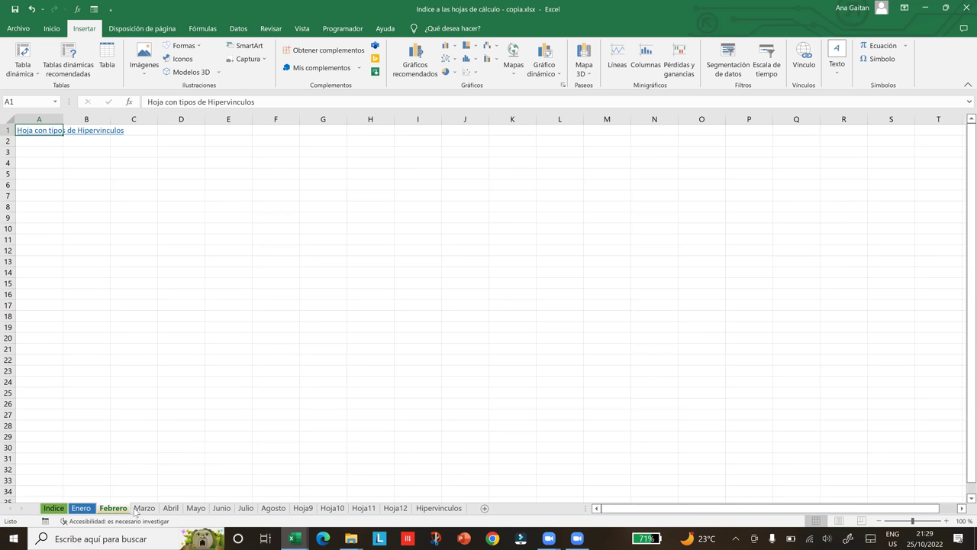
click(78, 510)
click(145, 509)
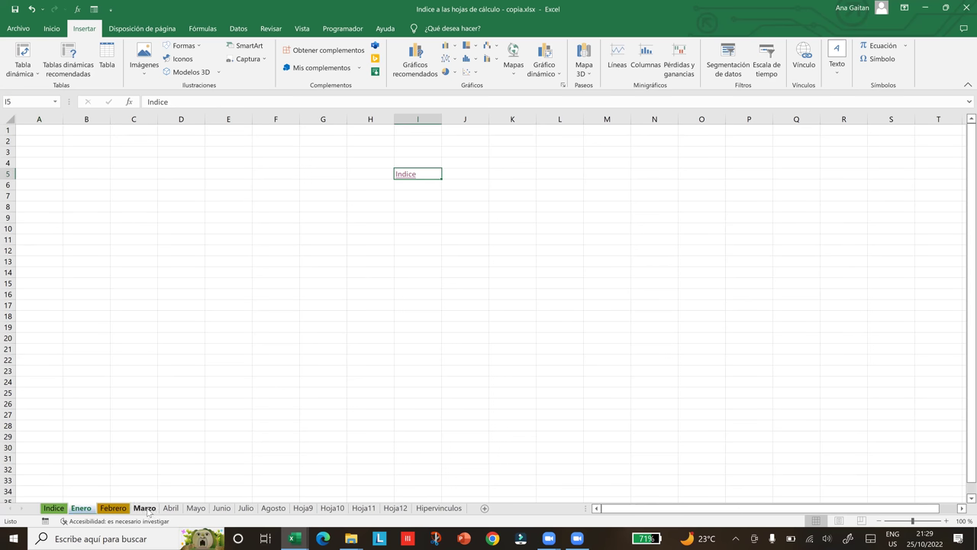
click(61, 509)
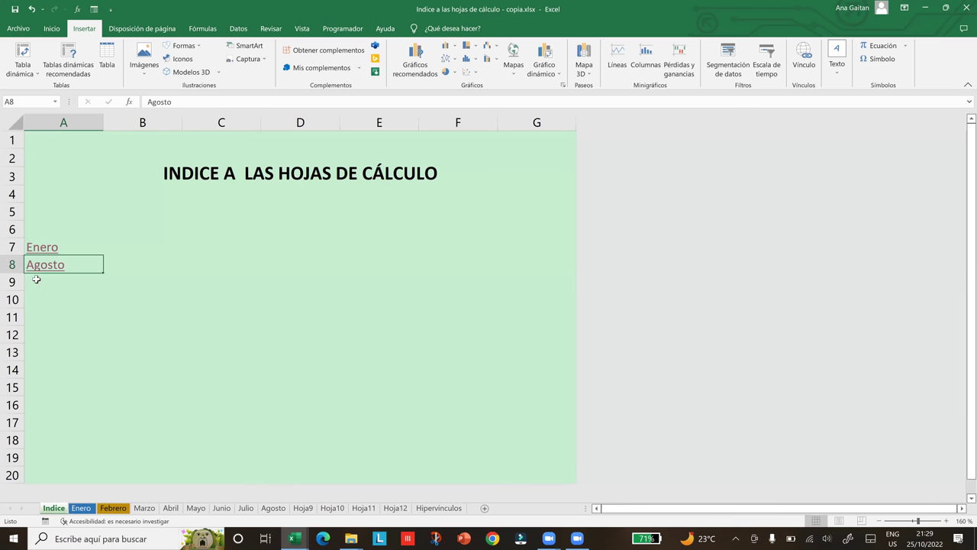
Step: Start a hyperlink in cell A9 of the Indice sheet that points to cell A1 of the Julio sheet in this document
click(36, 280)
key(Right)
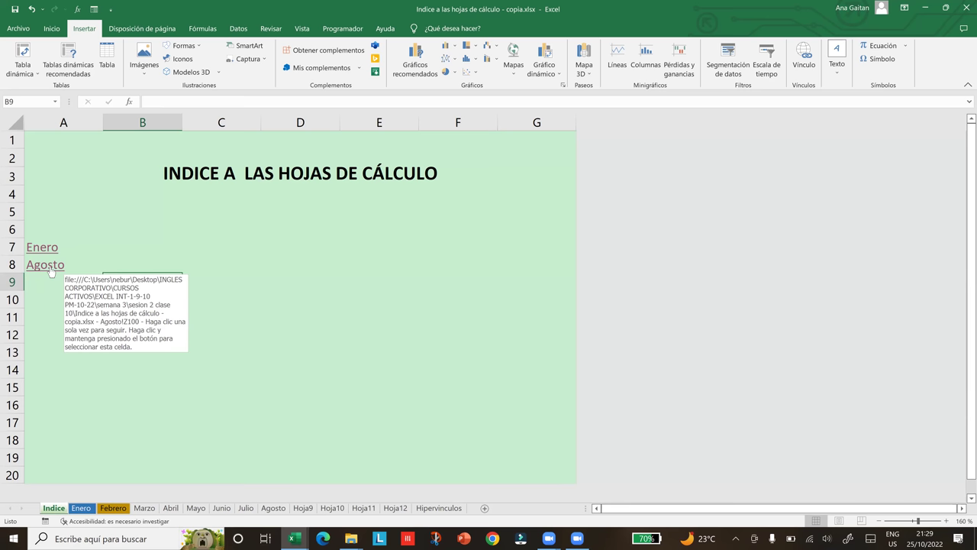
click(48, 282)
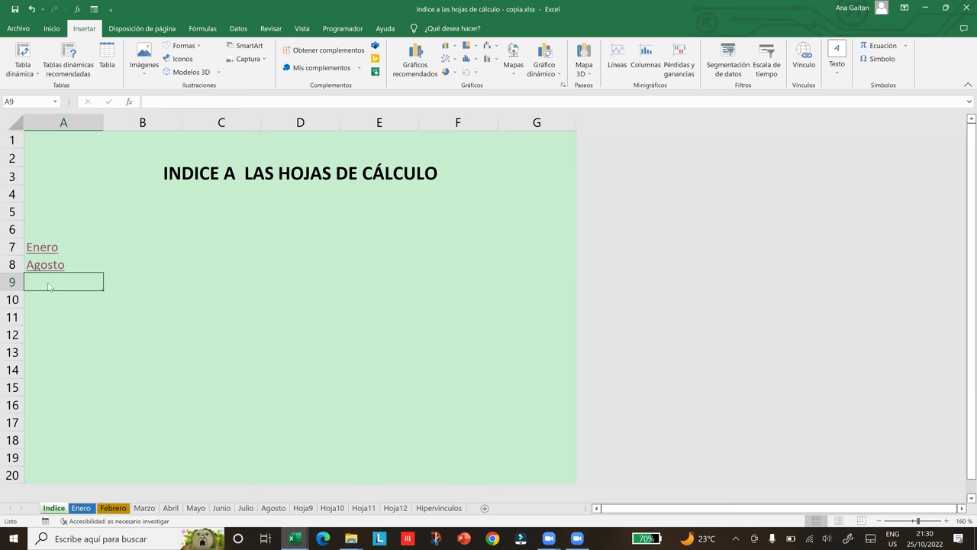
right_click(49, 282)
click(69, 276)
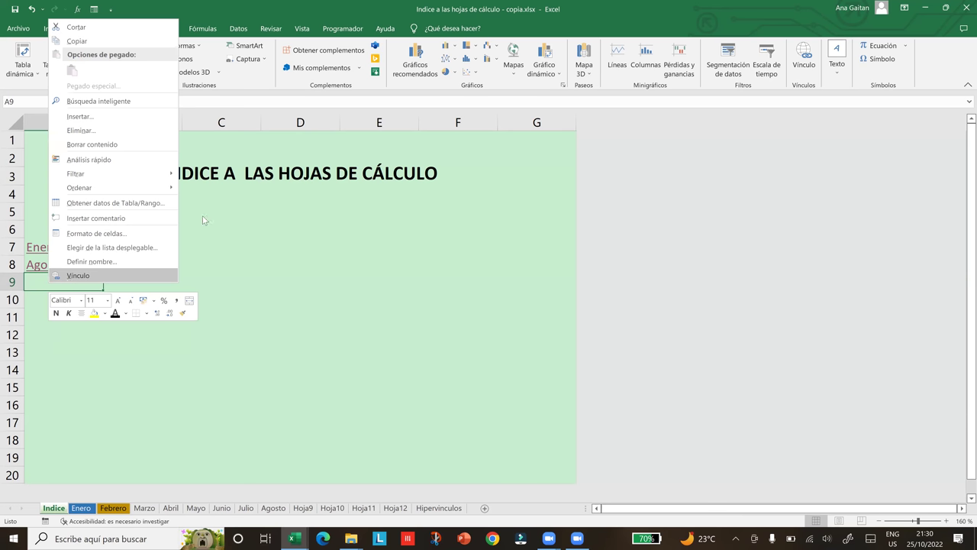
drag(319, 171, 702, 167)
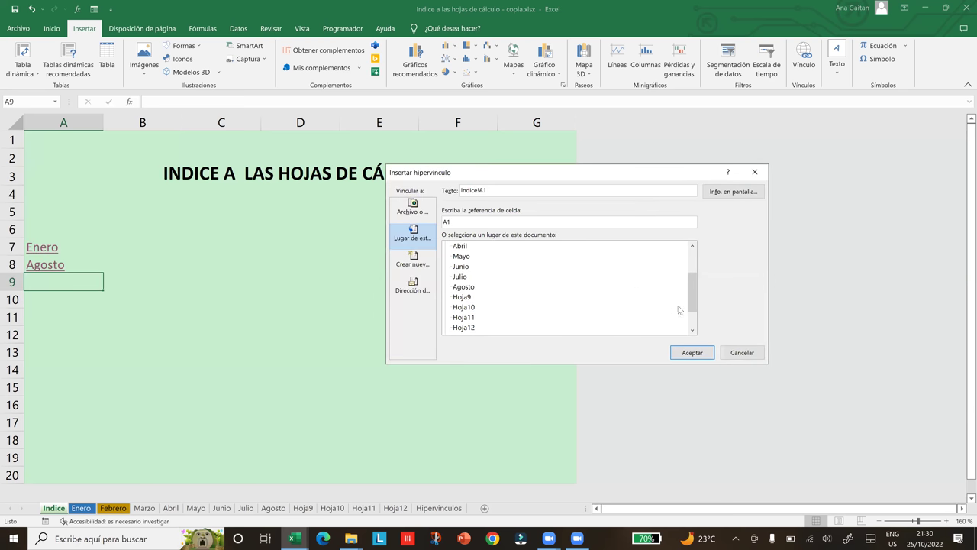
drag(693, 308, 693, 324)
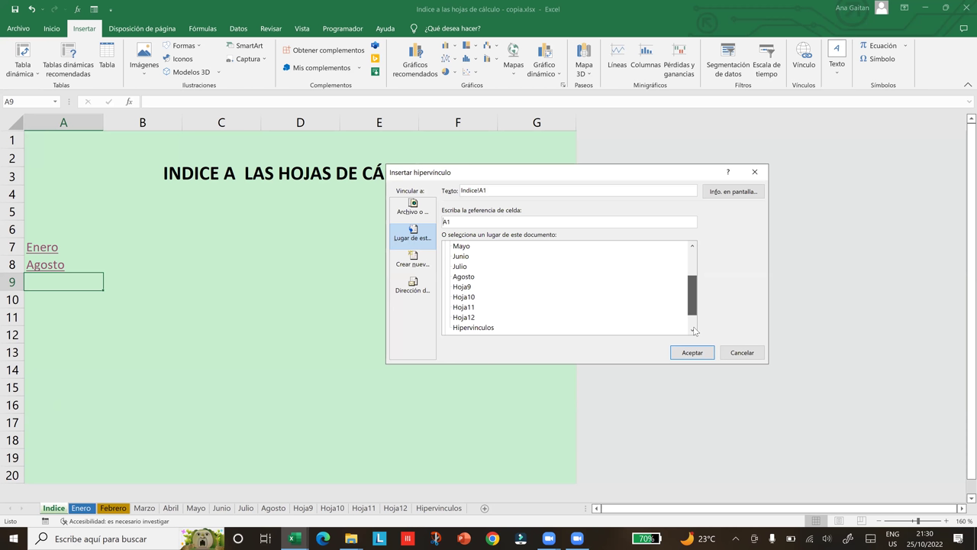
click(693, 330)
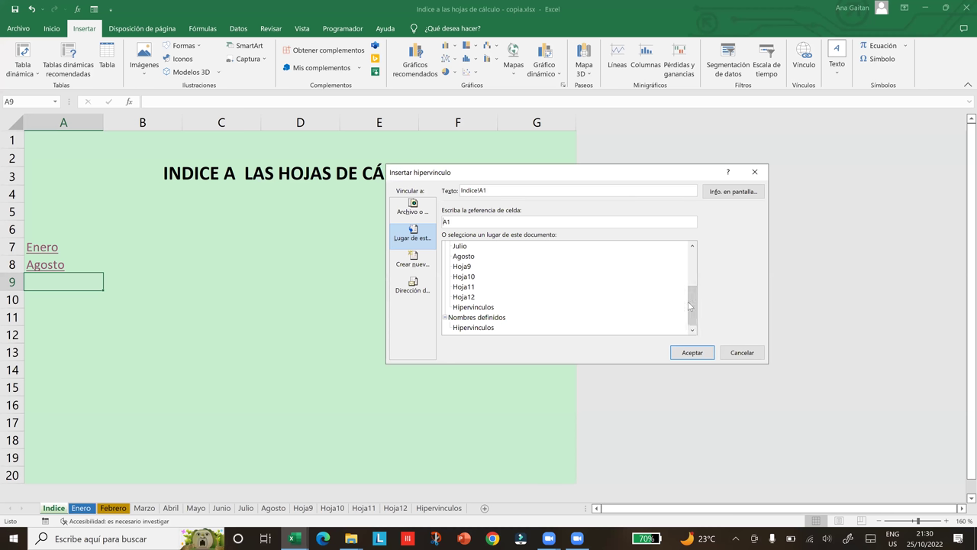
click(460, 246)
Step: Set the new hyperlink's display text to "Julio"
click(460, 218)
click(511, 191)
key(BackSpace)
key(BackSpace)
Step: Give the link the ScreenTip "Este enlace te mostrara el contenido de la hoja del mes de Julio" and insert the hyperlink
click(731, 195)
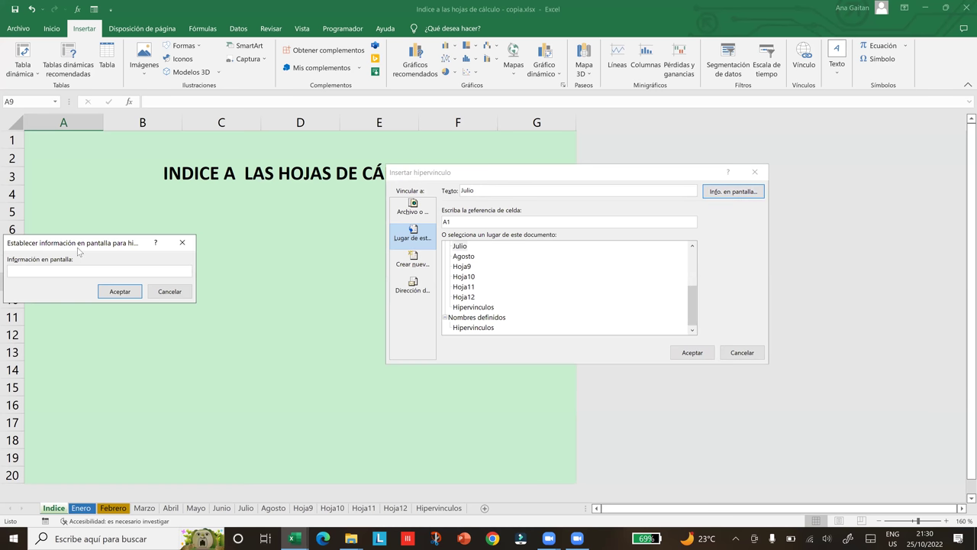
drag(115, 243, 202, 243)
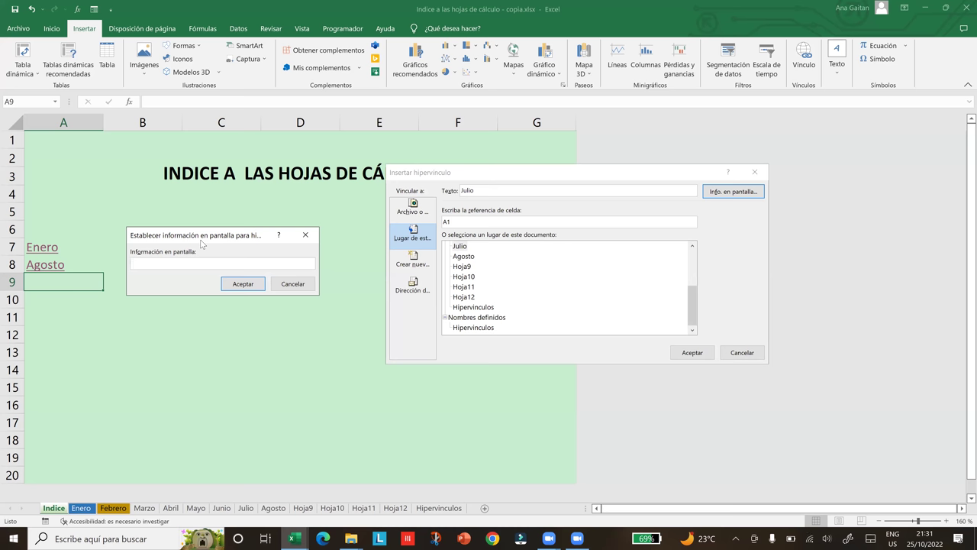
drag(201, 243, 248, 219)
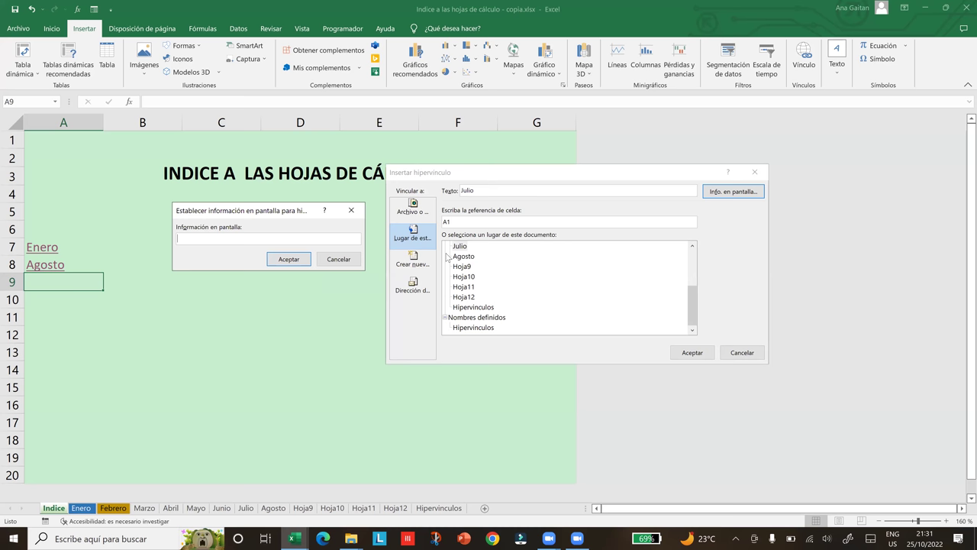
click(235, 241)
text(Este enlace te mostrara el)
text(contenido de la hoja del mes de Julio)
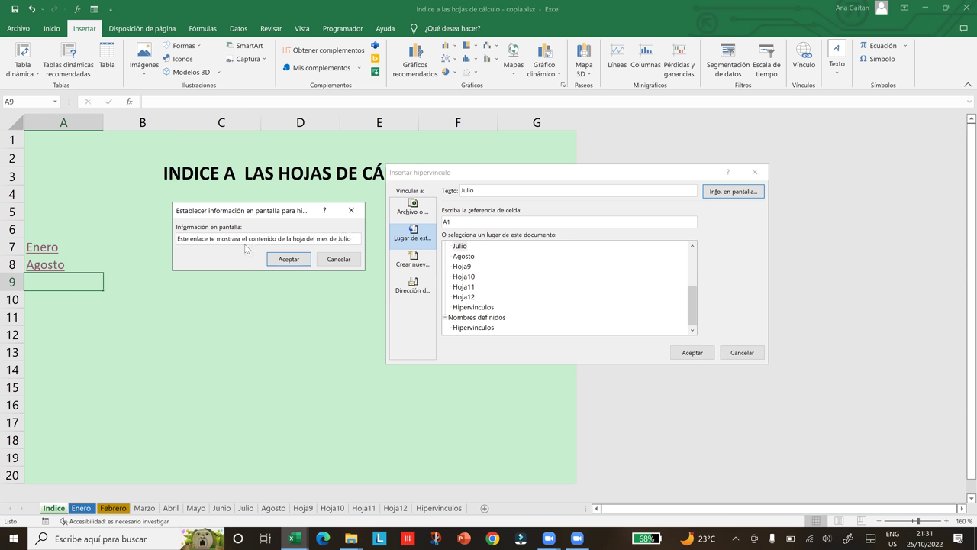
click(295, 263)
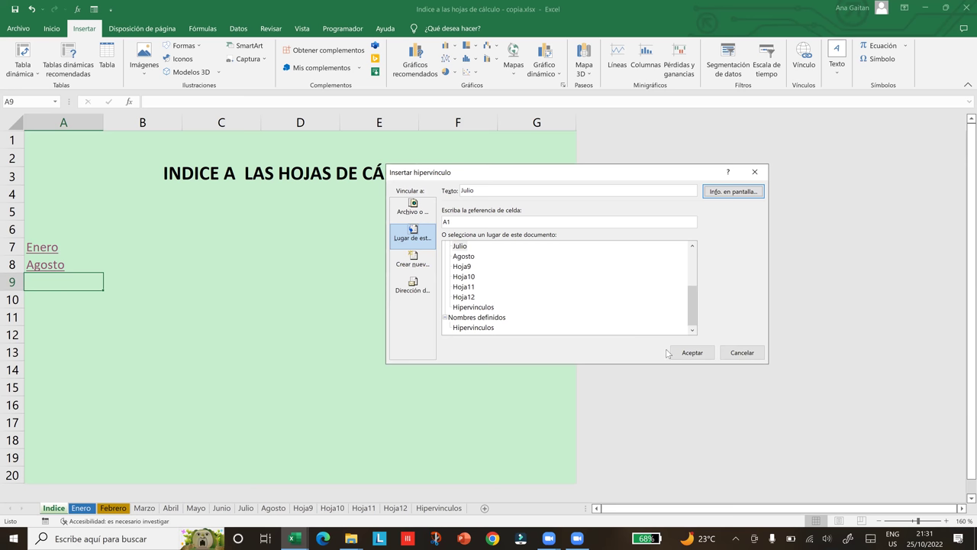
click(704, 359)
click(385, 283)
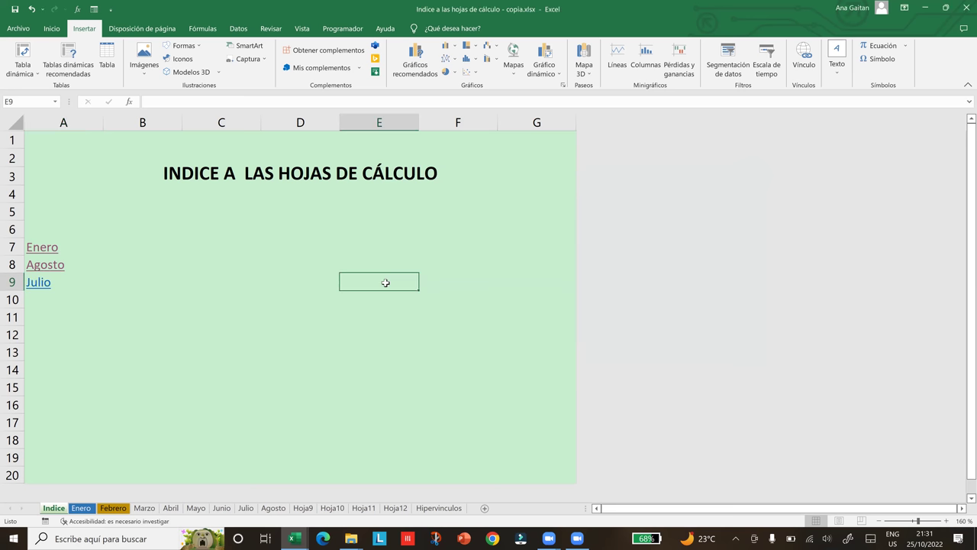
Step: Check the ScreenTip of the Julio link in A9 and compare it with the Agosto link's
mouse_move(42, 284)
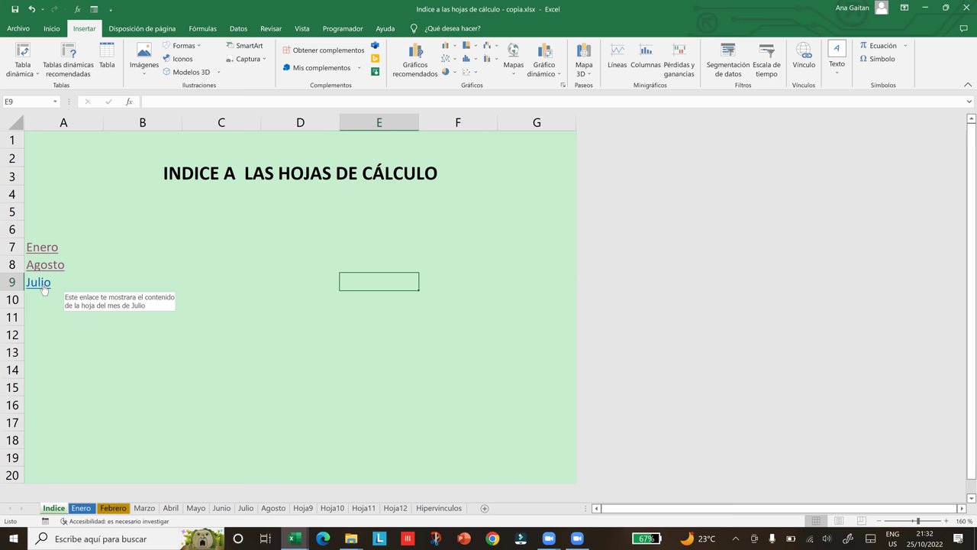
click(78, 268)
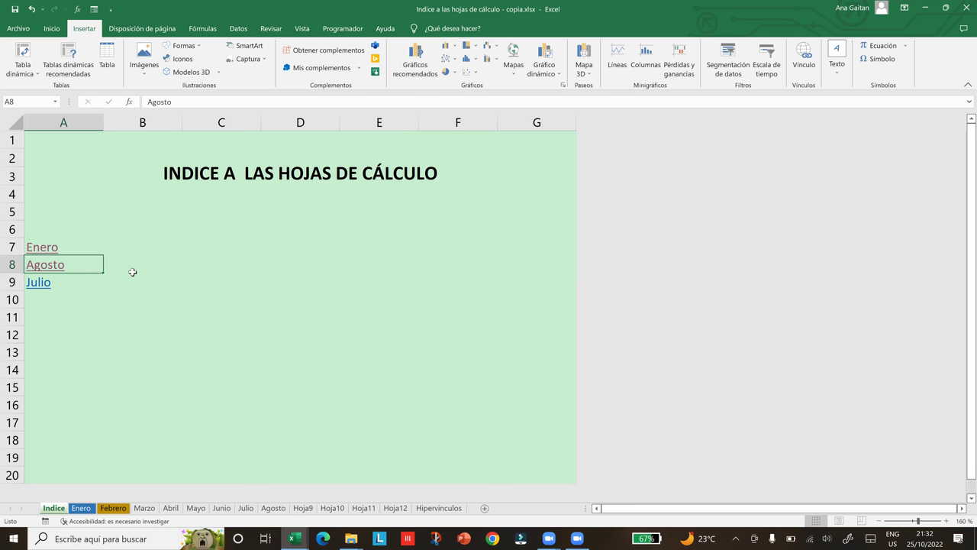
click(133, 273)
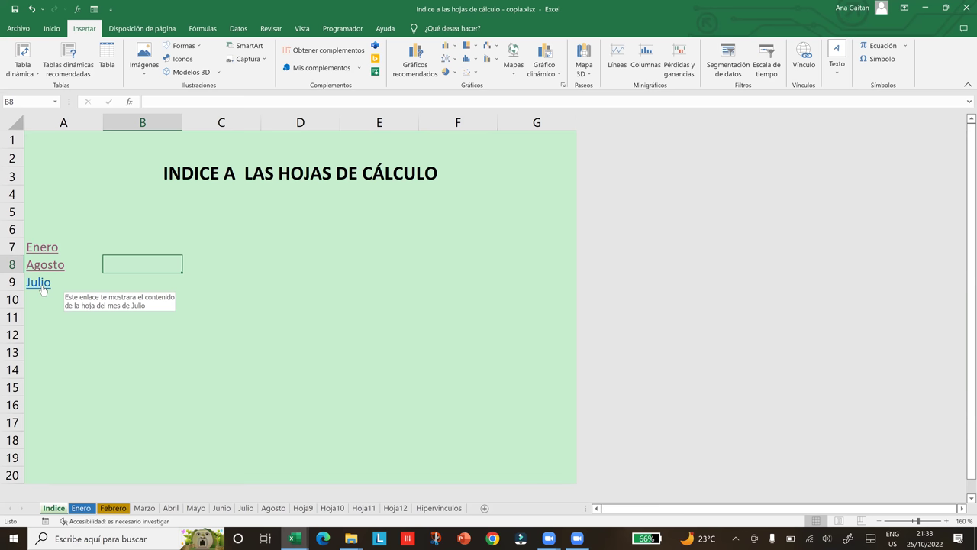
click(220, 280)
mouse_move(40, 286)
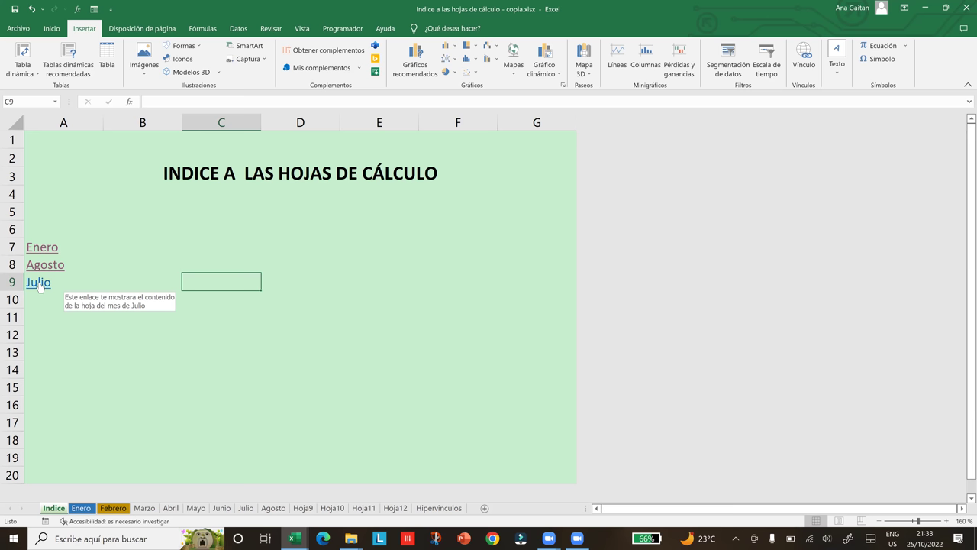
mouse_move(44, 268)
click(220, 332)
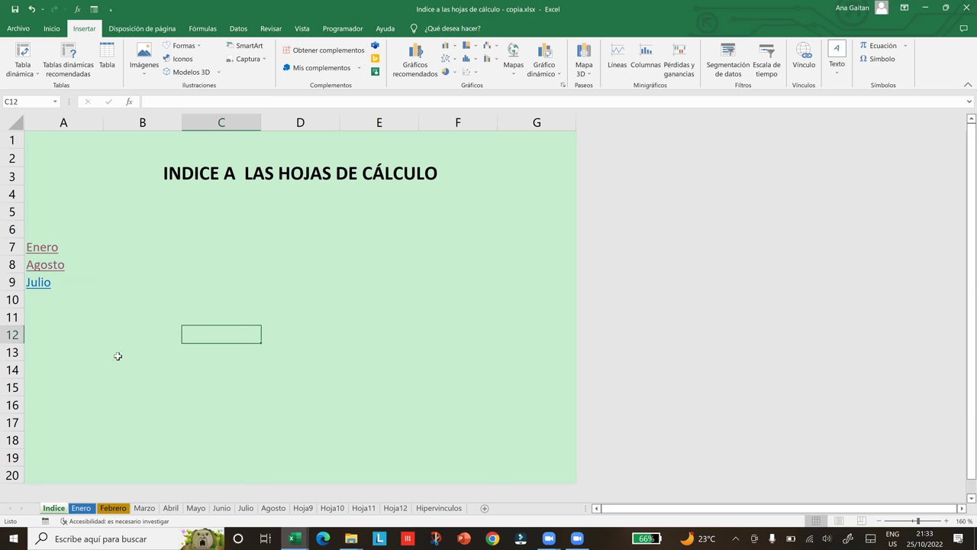
Step: Test the Julio hyperlink in cell A9 by following it, check the Julio sheet, and return to the Indice sheet
click(40, 283)
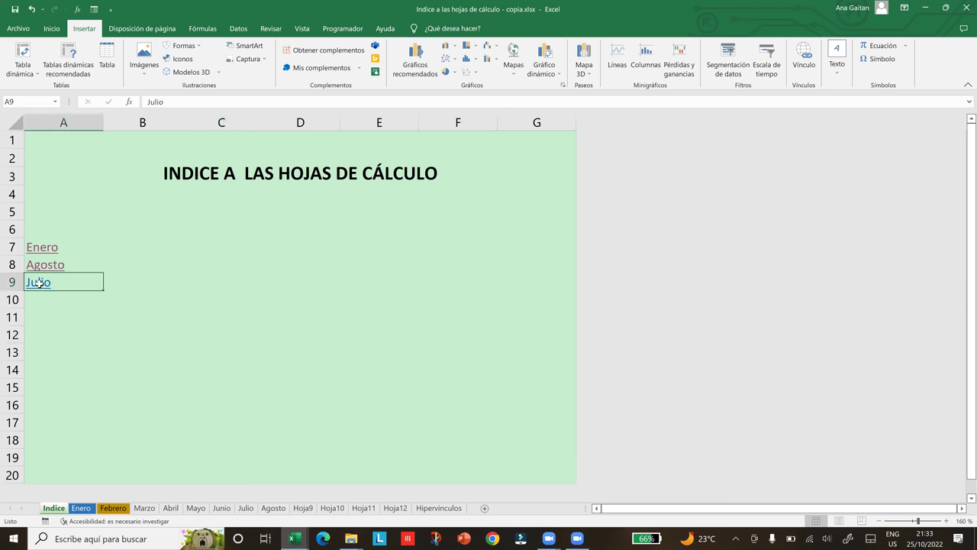
click(40, 283)
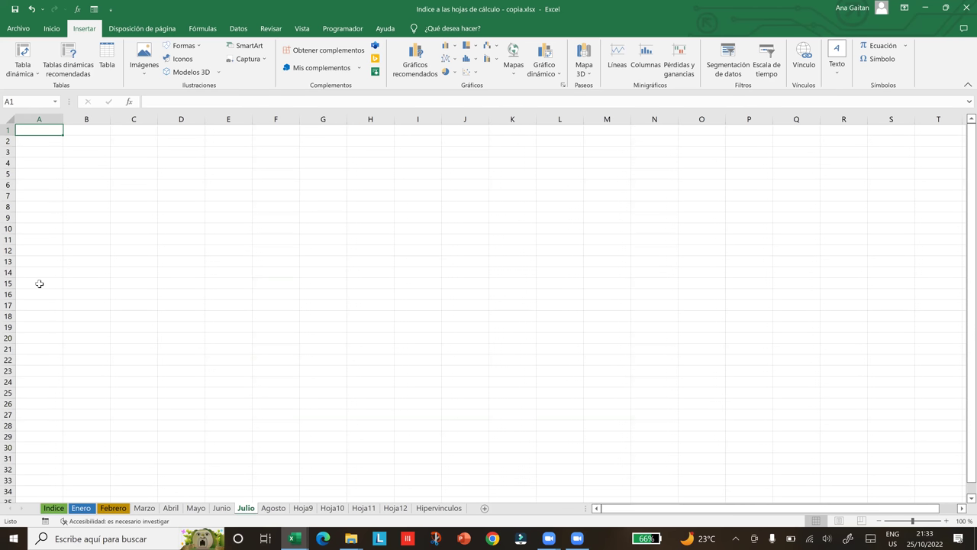
click(58, 142)
click(50, 130)
click(124, 272)
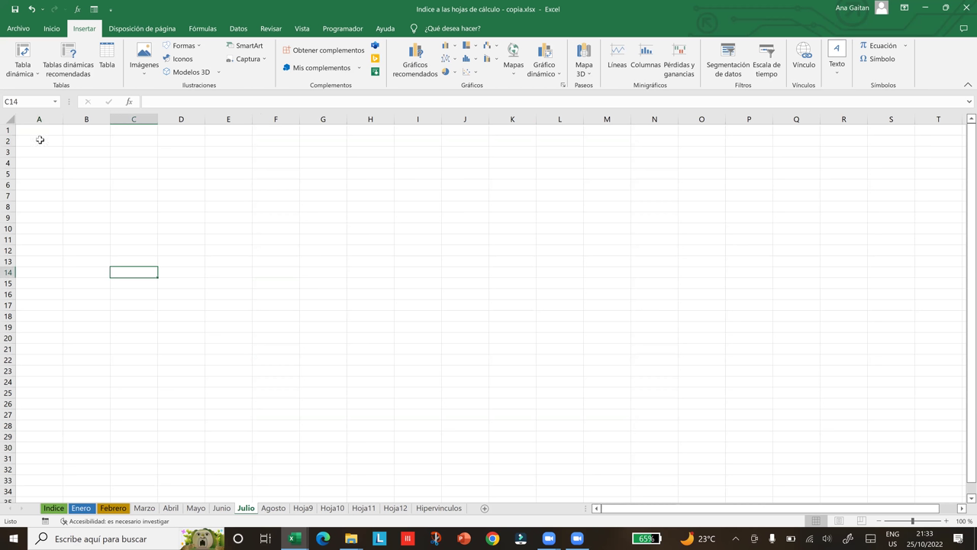
click(39, 141)
click(41, 128)
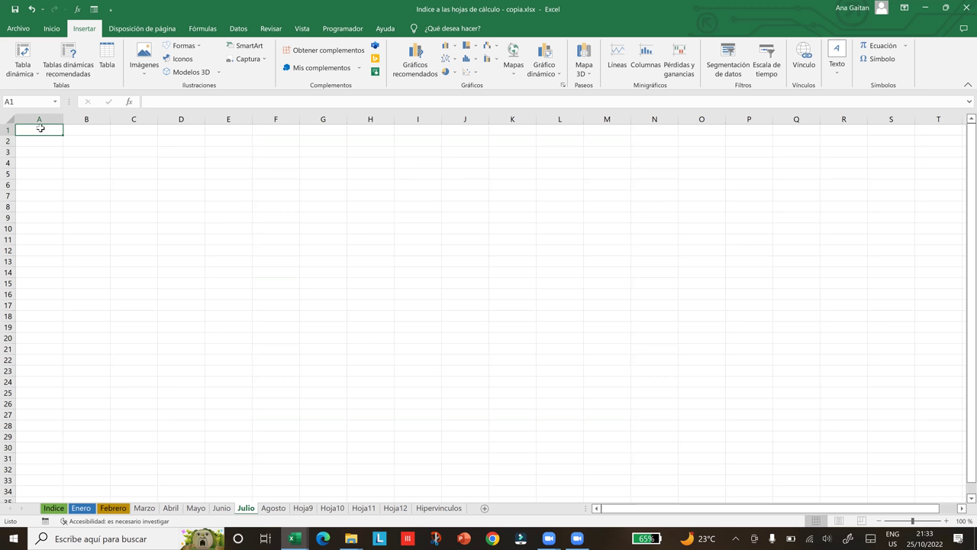
click(156, 244)
click(197, 416)
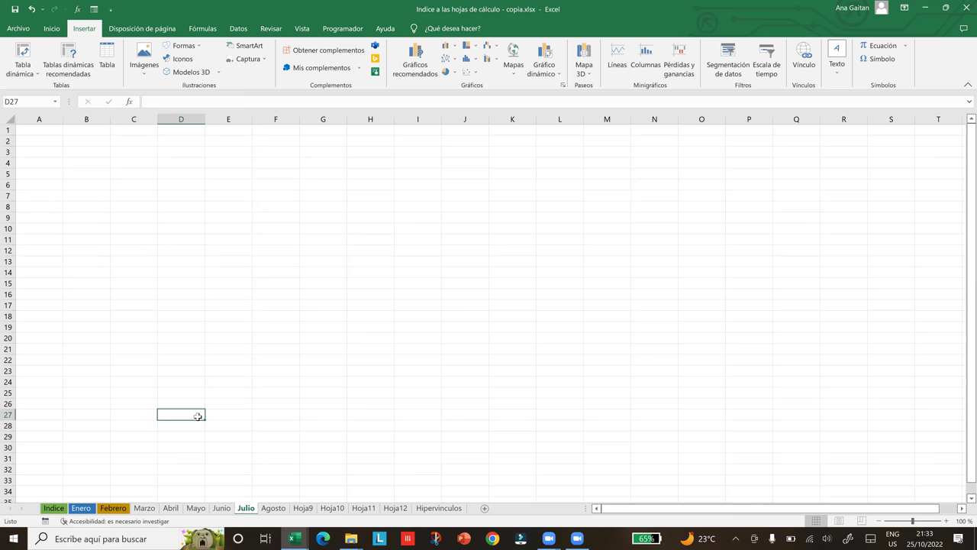
click(371, 422)
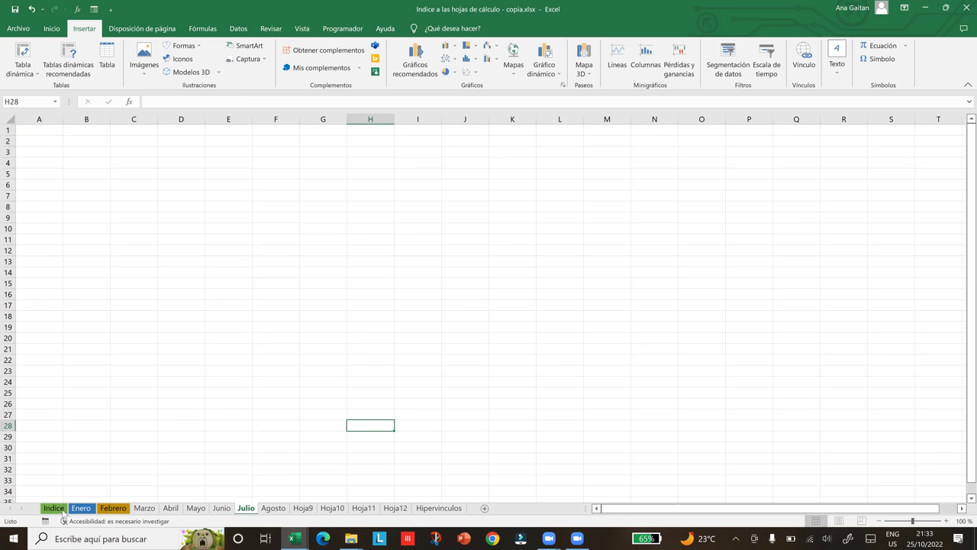
click(54, 510)
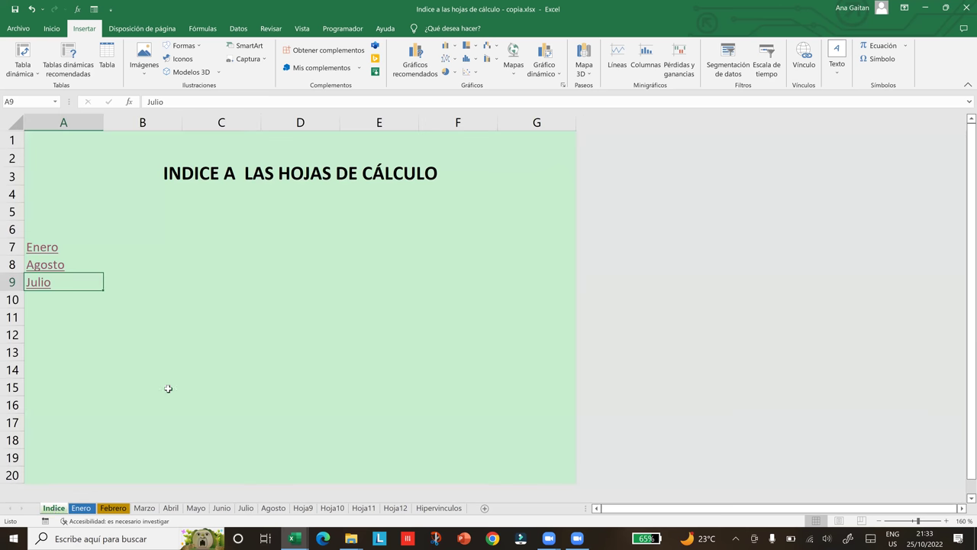
click(168, 389)
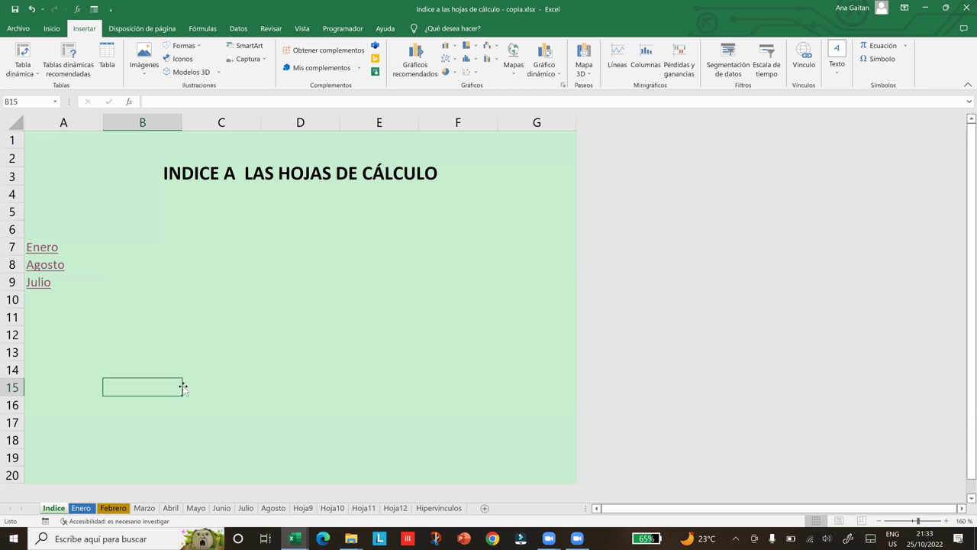
Step: Review the hyperlink types on the Hipervinculos sheet: website, existing document, new file, HYPERLINK function and cell-to-cell links
click(433, 512)
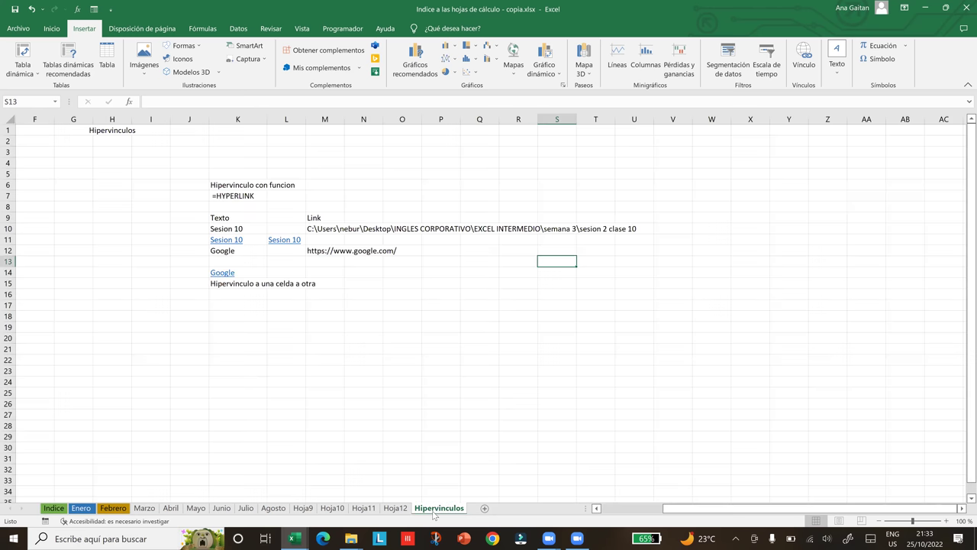
drag(770, 511, 655, 520)
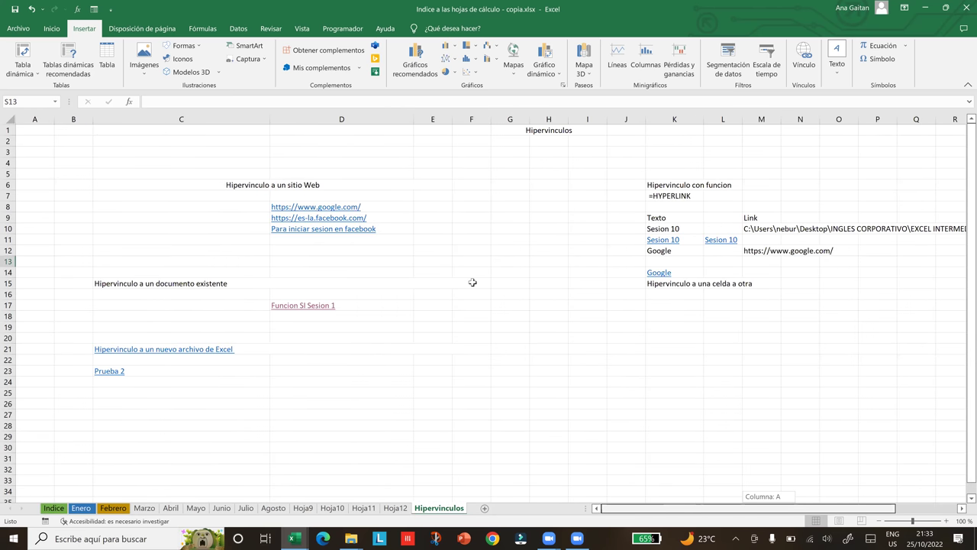
click(472, 283)
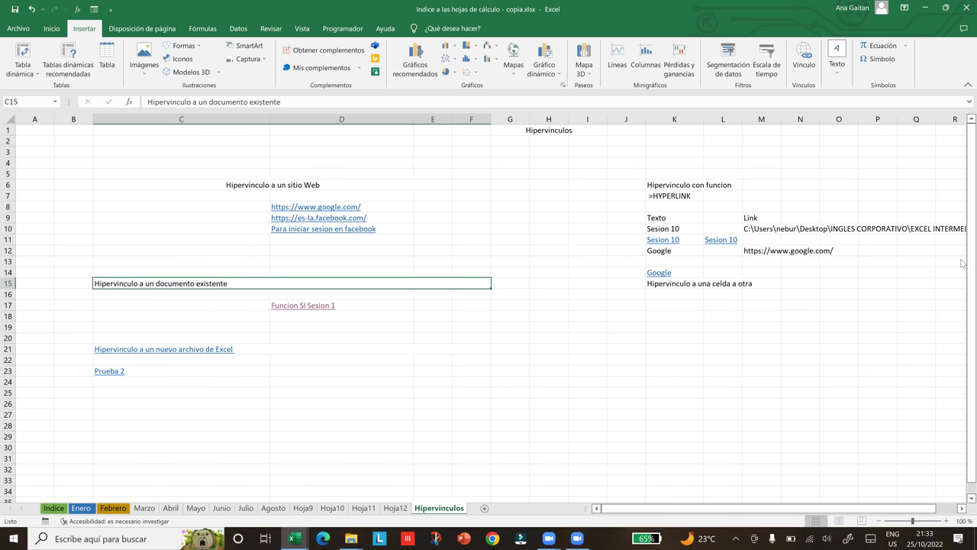
click(317, 184)
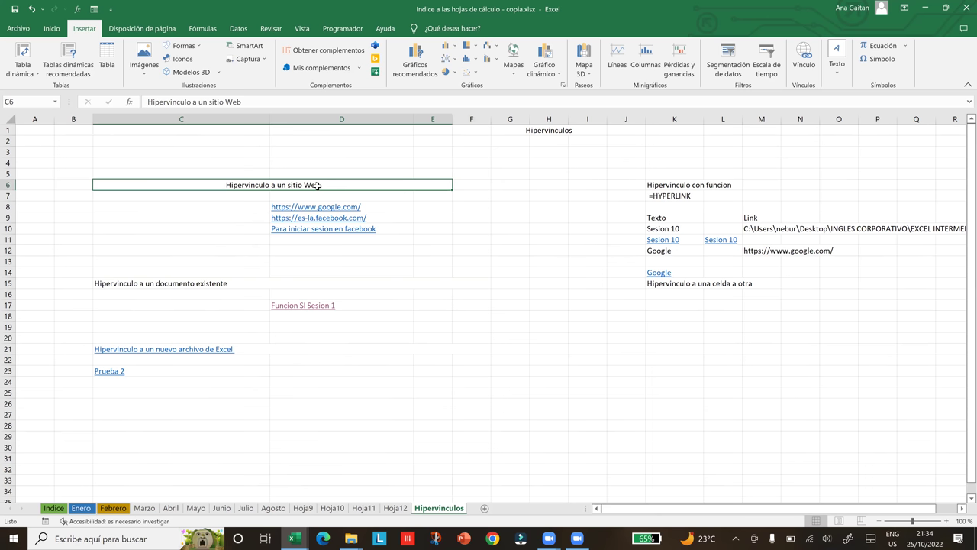
click(184, 285)
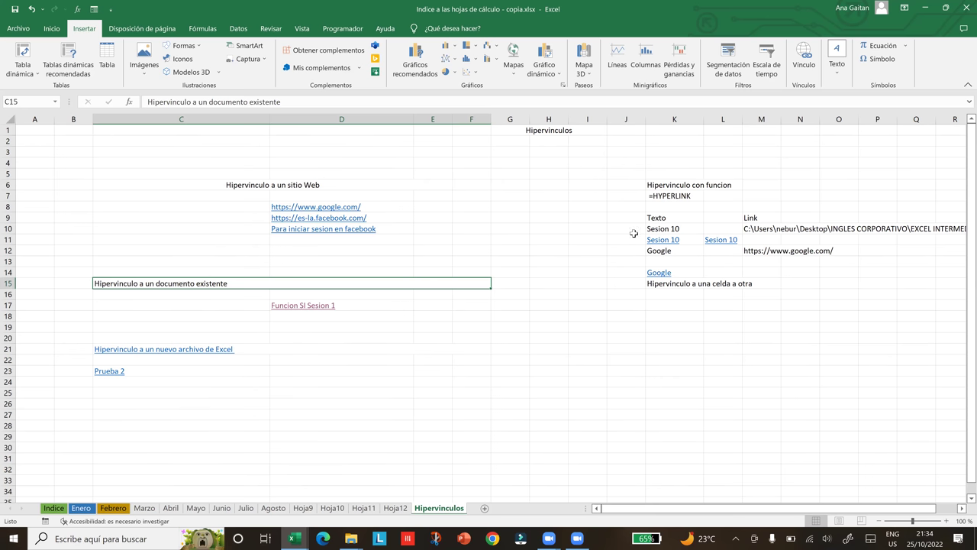
click(688, 184)
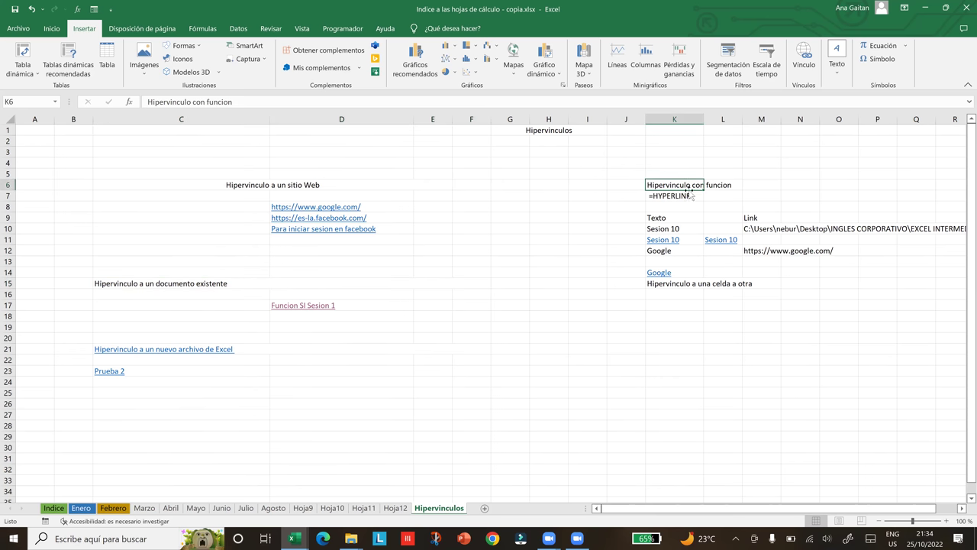
click(690, 196)
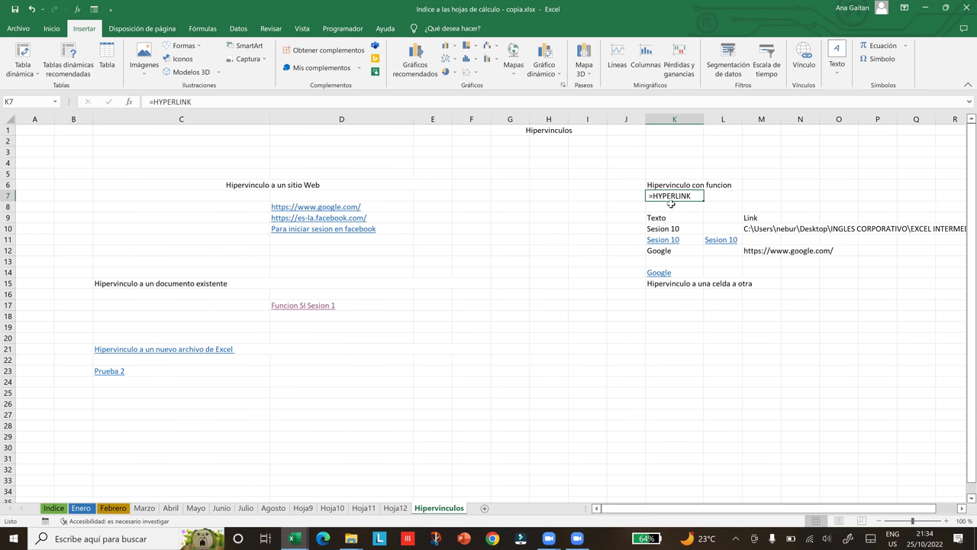
click(698, 350)
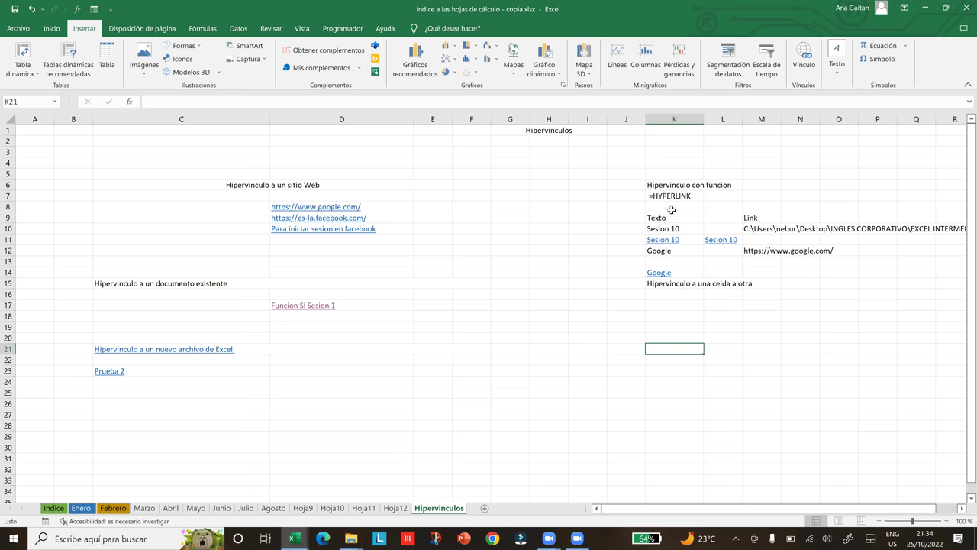
click(526, 204)
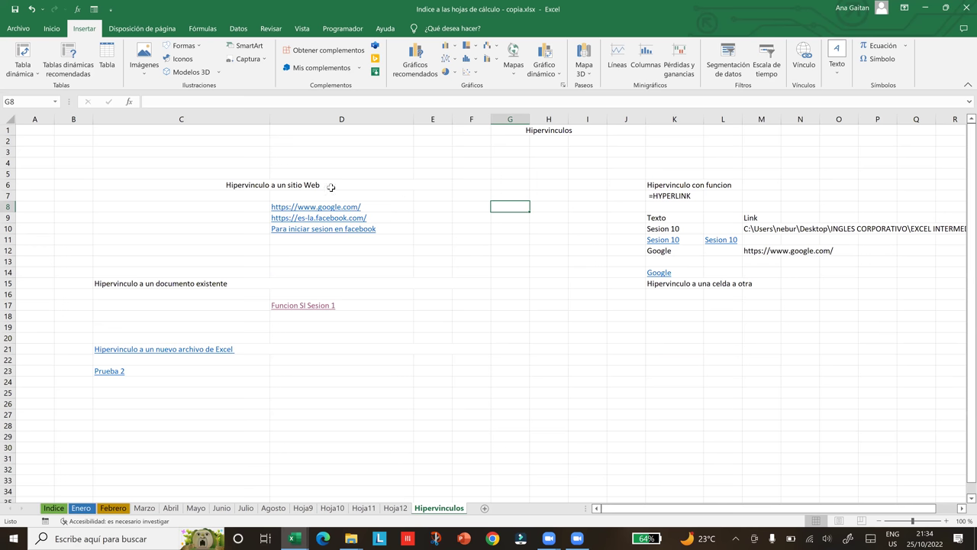
key(Left)
key(Left)
key(Left)
drag(260, 101, 129, 97)
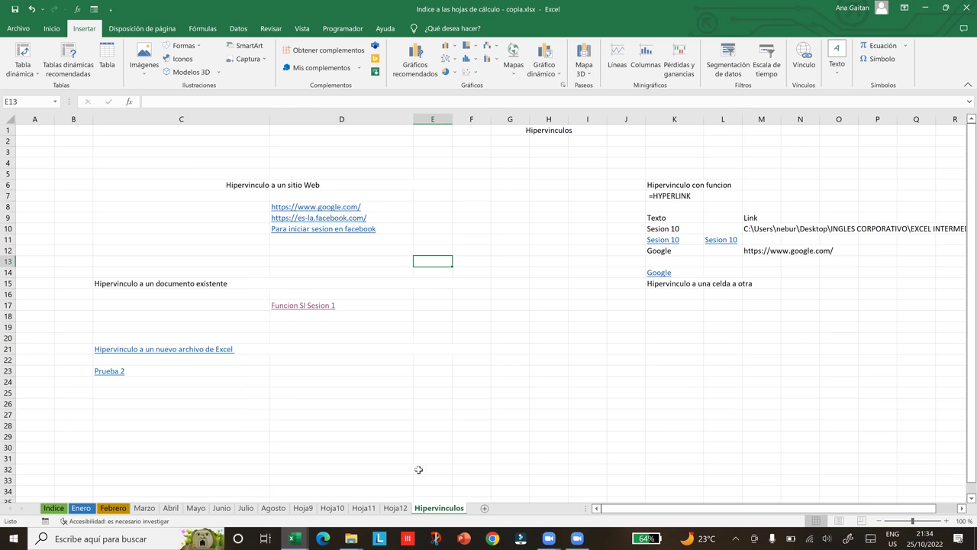
Step: Switch to Chrome and open google.com to get the website's address
click(489, 537)
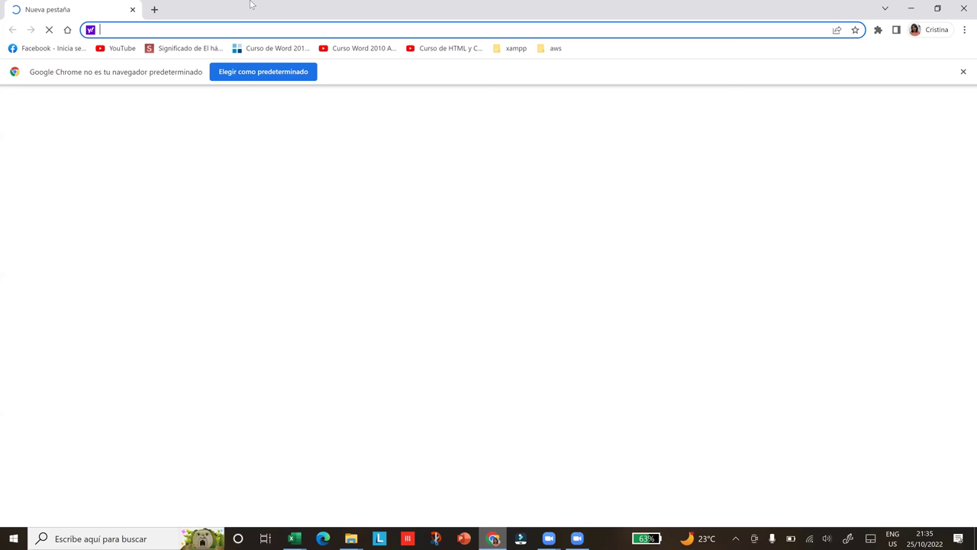
text(g)
key(Return)
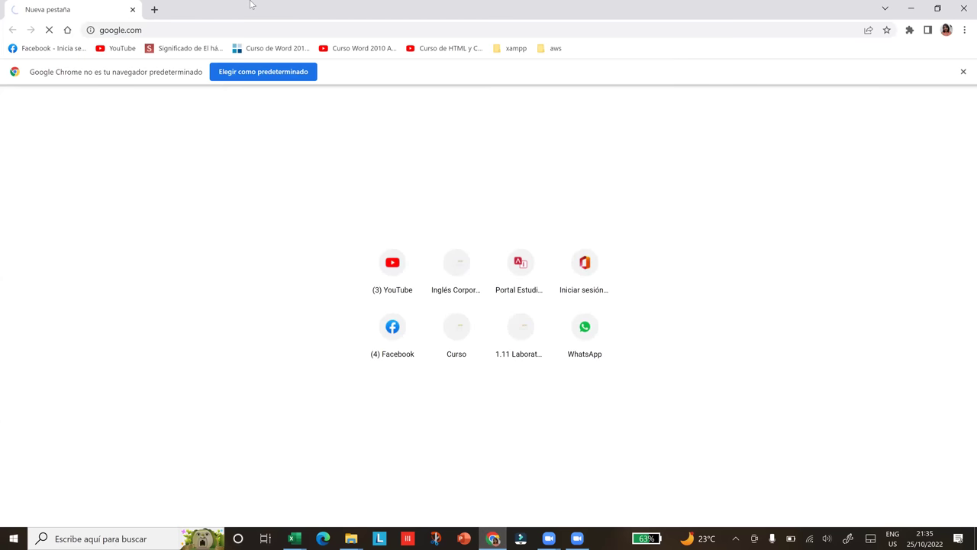
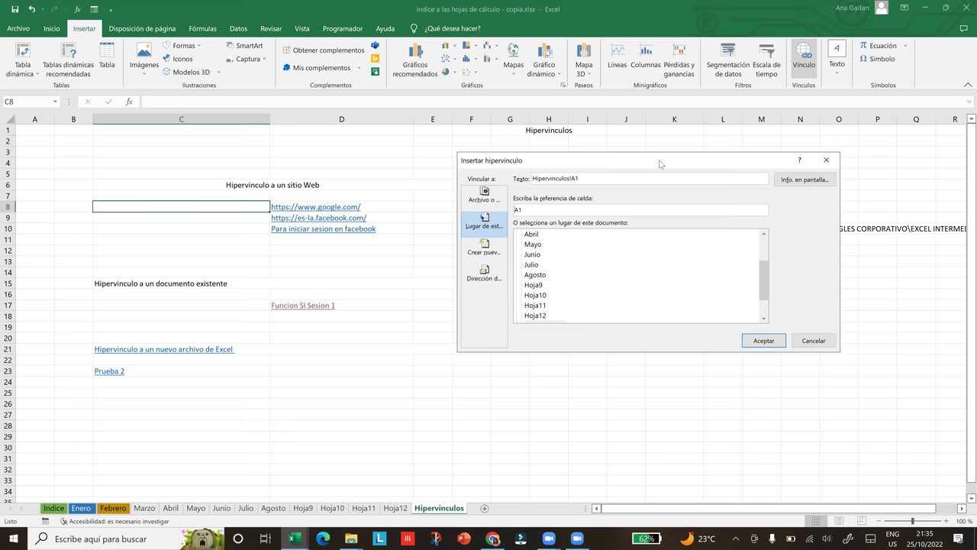
drag(661, 164, 692, 182)
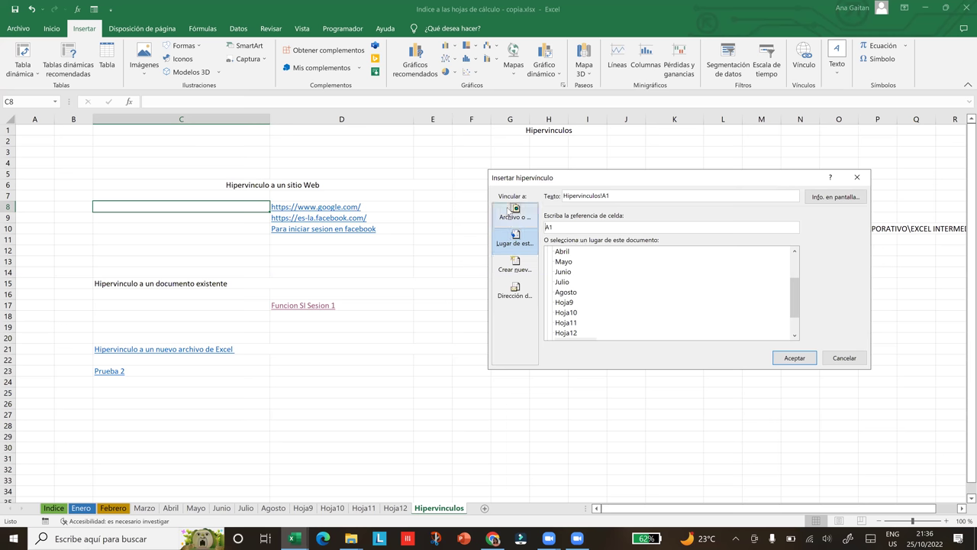
click(509, 210)
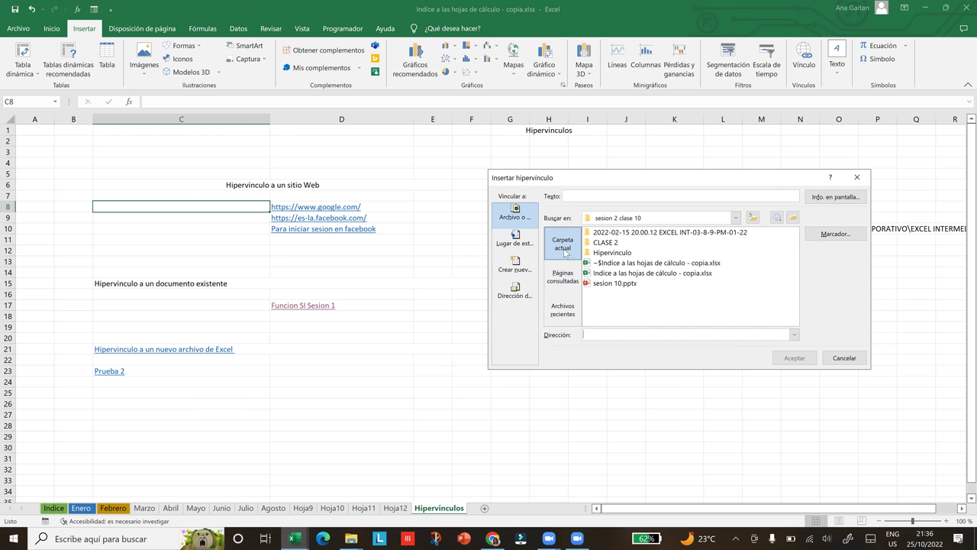
click(562, 322)
text(https://www.google.com/)
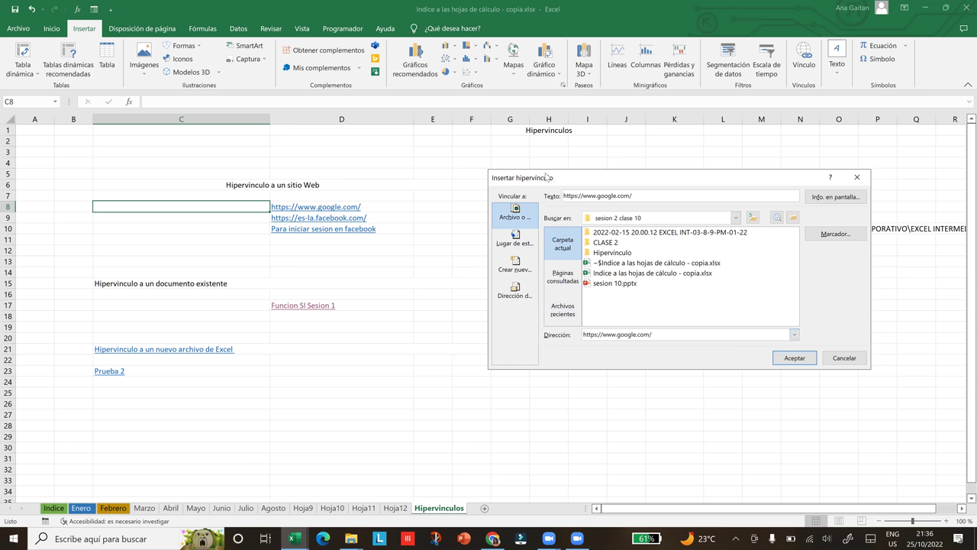
Step: Replace the link's display text with "Haga clic aqui para abrir el buscador de Google" and insert the hyperlink
click(635, 198)
key(BackSpace)
key(BackSpace)
key(BackSpace)
key(BackSpace)
key(BackSpace)
key(BackSpace)
key(BackSpace)
key(BackSpace)
key(BackSpace)
key(BackSpace)
key(BackSpace)
key(BackSpace)
key(BackSpace)
key(BackSpace)
key(BackSpace)
key(BackSpace)
key(BackSpace)
key(BackSpace)
key(BackSpace)
key(BackSpace)
key(BackSpace)
text(H)
text(aga)
text( clic aqui para ab)
text(rir)
text( el navegad)
key(BackSpace)
key(BackSpace)
key(BackSpace)
key(BackSpace)
key(BackSpace)
key(BackSpace)
key(BackSpace)
text(buscador de Goo)
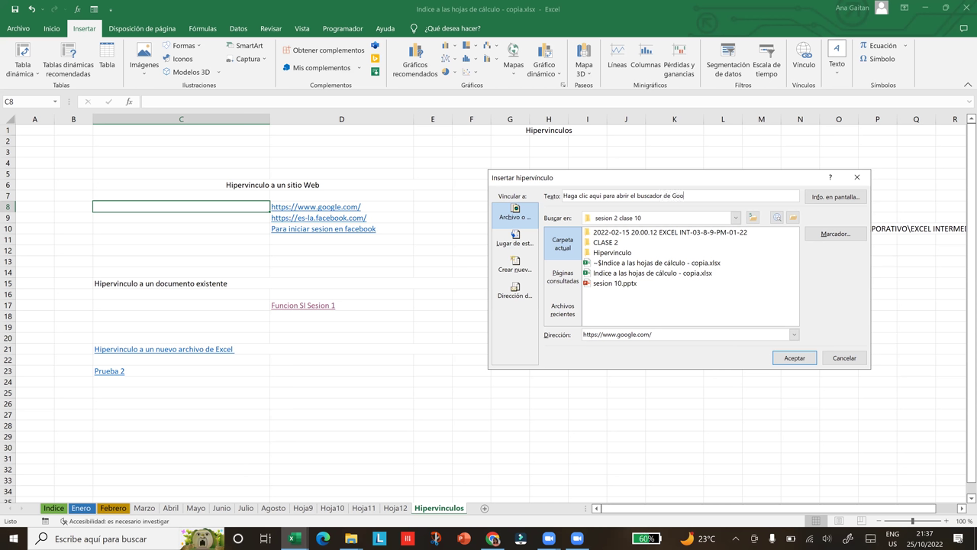
text(gle)
click(795, 358)
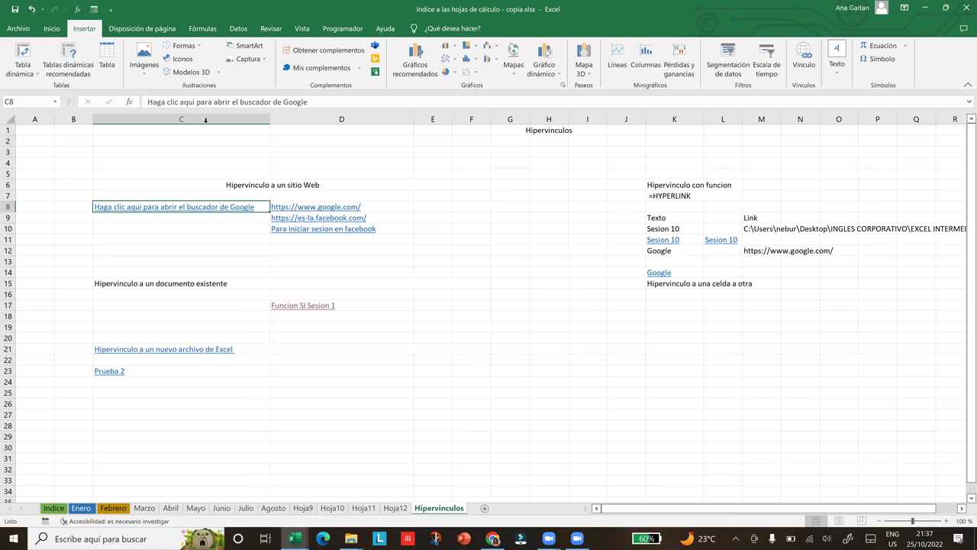
Step: Test the Google hyperlink in cell C8 by following it, and close the browser to return to the sheet
click(171, 231)
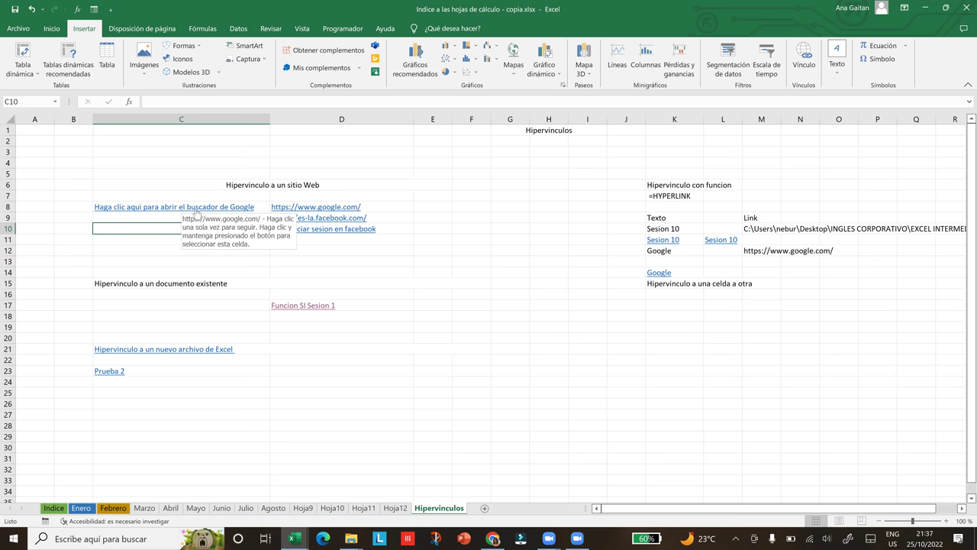
click(196, 213)
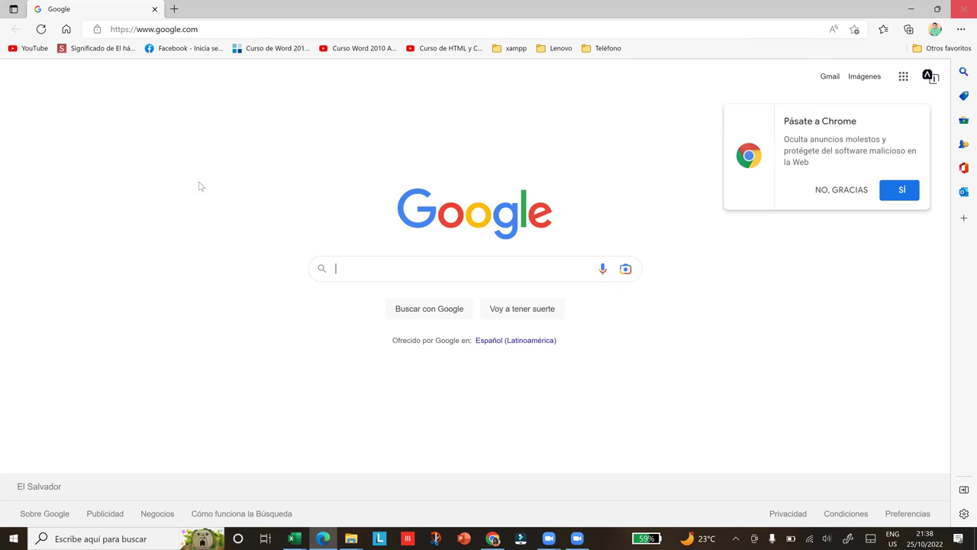
click(963, 7)
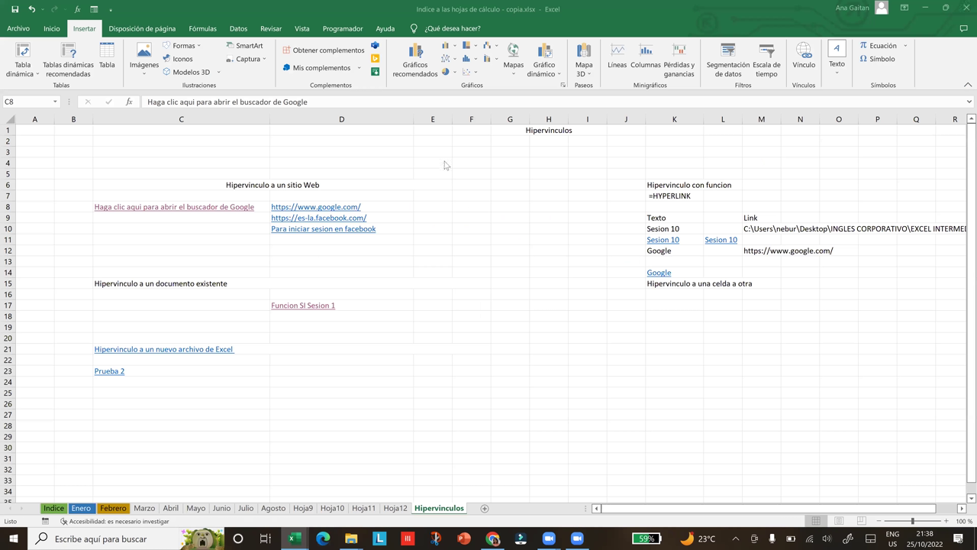
click(228, 217)
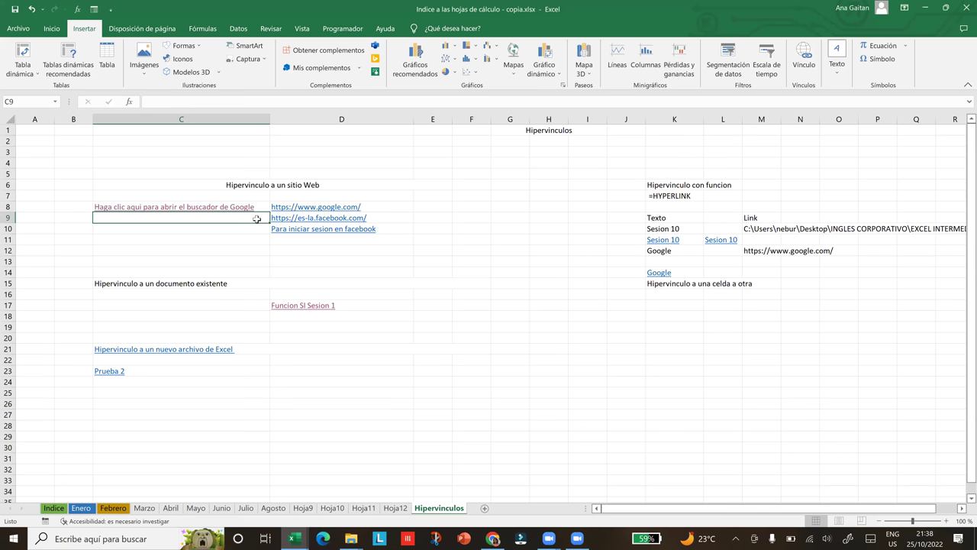
click(398, 217)
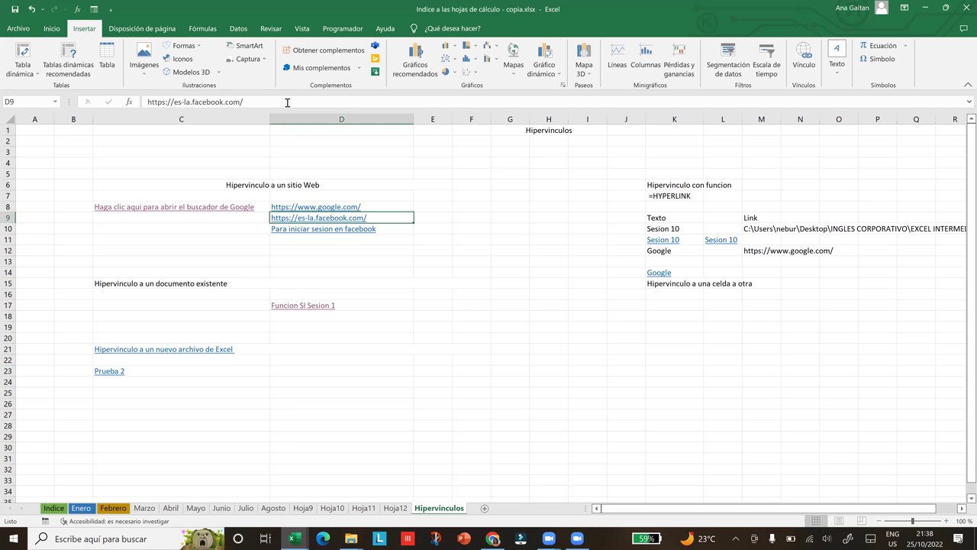
drag(244, 101, 127, 99)
key(ctrl+c)
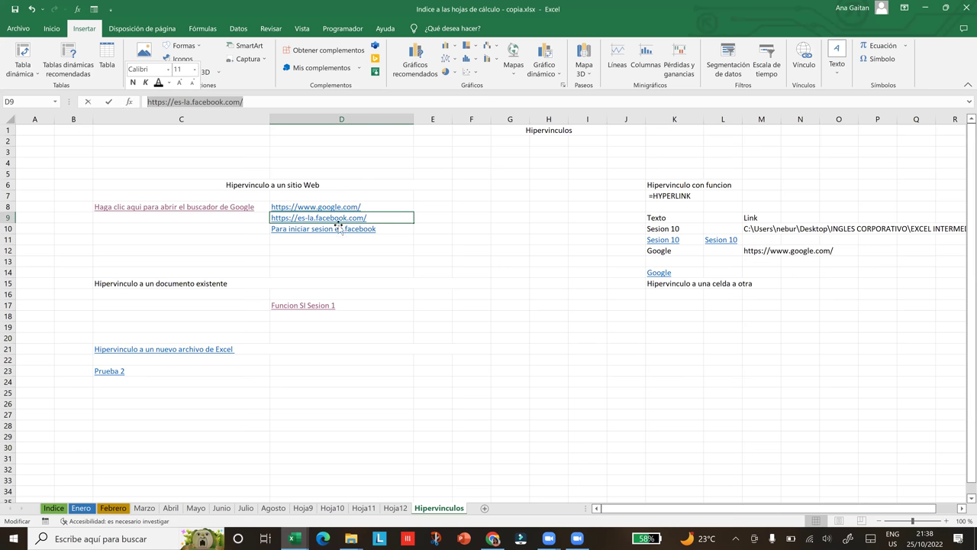
click(376, 249)
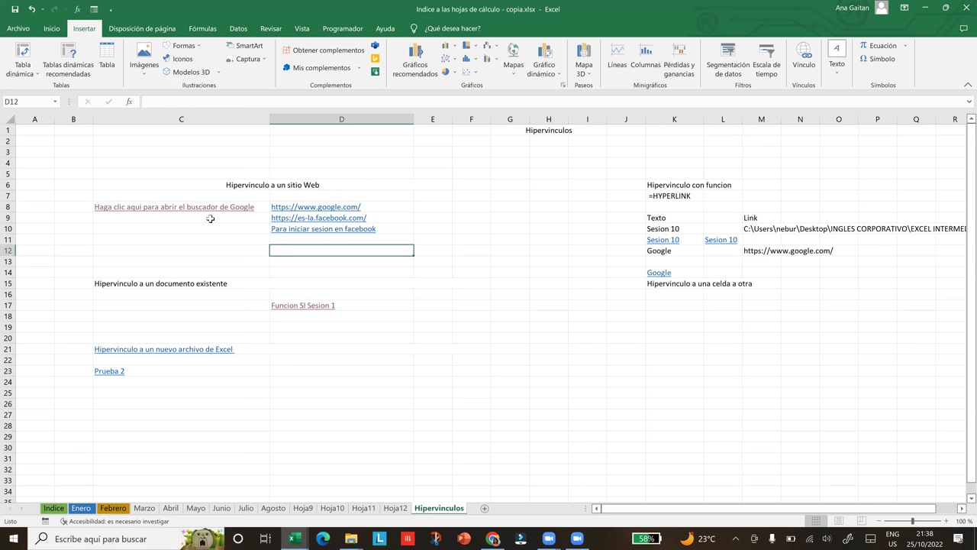
click(210, 219)
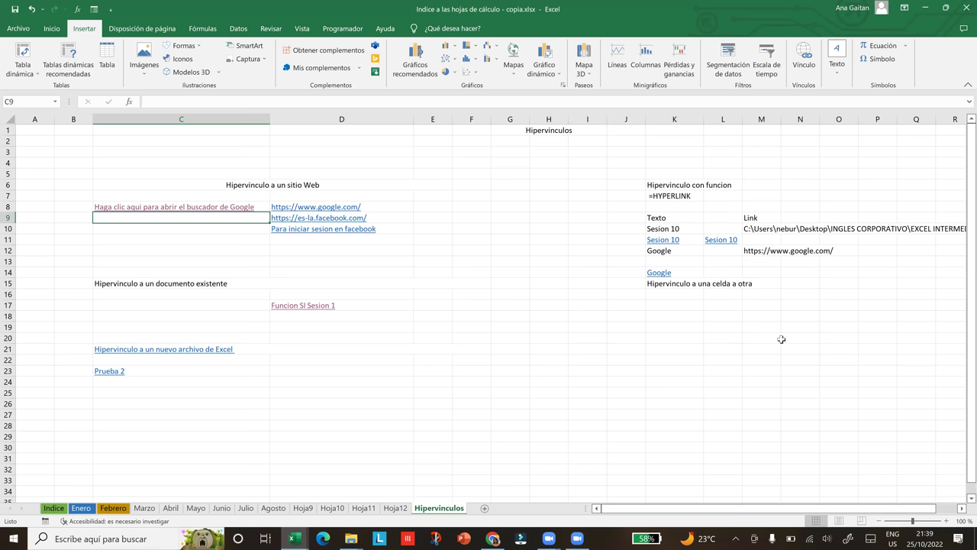
click(502, 301)
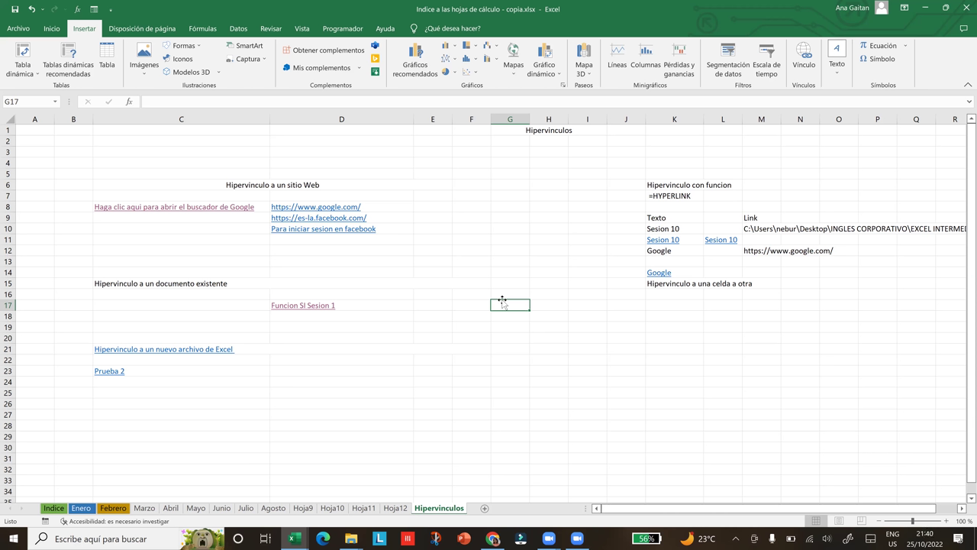
click(433, 249)
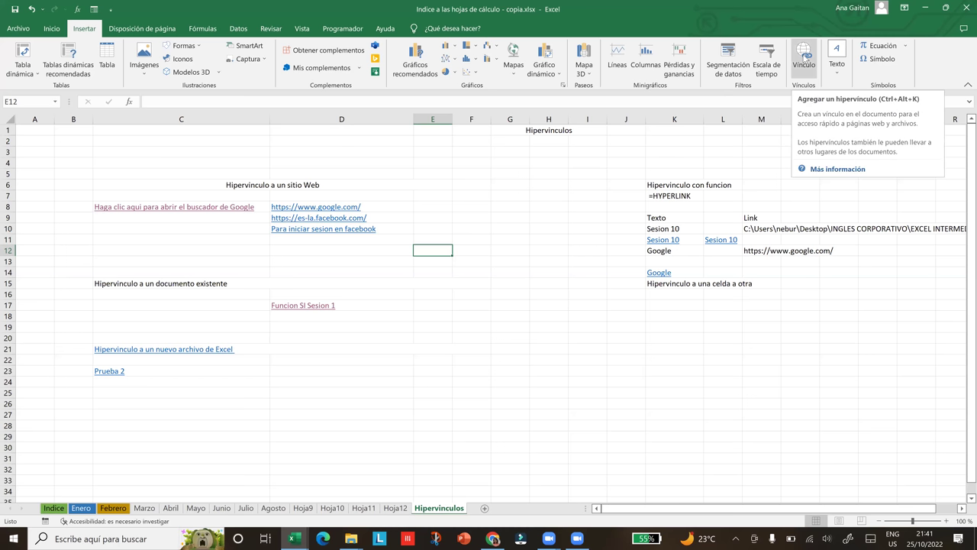
click(805, 58)
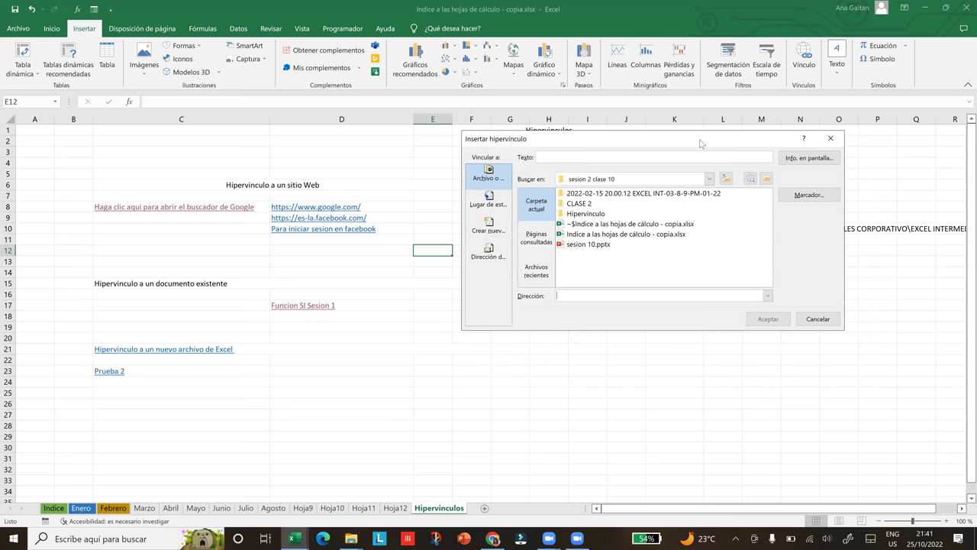
click(485, 180)
click(575, 297)
key(ctrl+v)
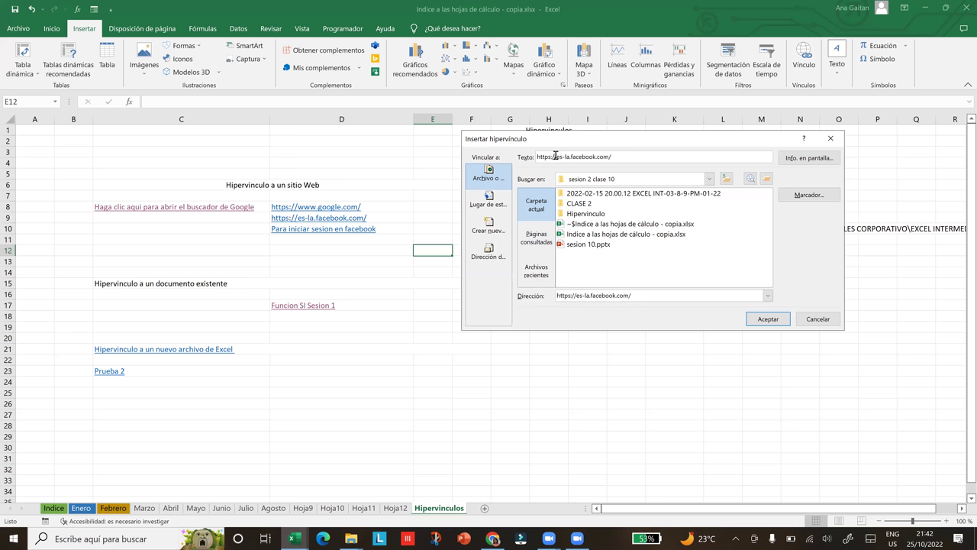
Step: Replace the link's display text with "Haga clic aqui para abrir su cuenta de Facebook" and insert the hyperlink
click(616, 157)
key(BackSpace)
key(BackSpace)
key(BackSpace)
key(BackSpace)
key(BackSpace)
key(BackSpace)
key(BackSpace)
key(BackSpace)
key(BackSpace)
key(BackSpace)
key(BackSpace)
key(BackSpace)
key(BackSpace)
key(BackSpace)
key(BackSpace)
key(BackSpace)
key(BackSpace)
key(BackSpace)
key(BackSpace)
key(BackSpace)
text(Haga clic )
text(cl)
text(a)
key(BackSpace)
key(BackSpace)
text(aqui para abrir)
text(su cuenta de Facebook)
click(767, 319)
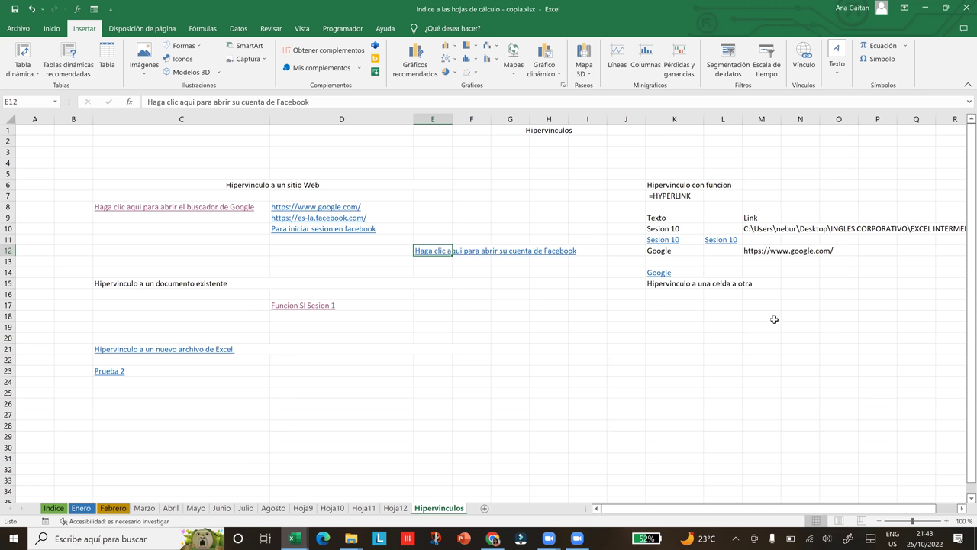
Step: Test the Facebook hyperlink in cell E12 by following it, check the login page, and close the browser
click(444, 269)
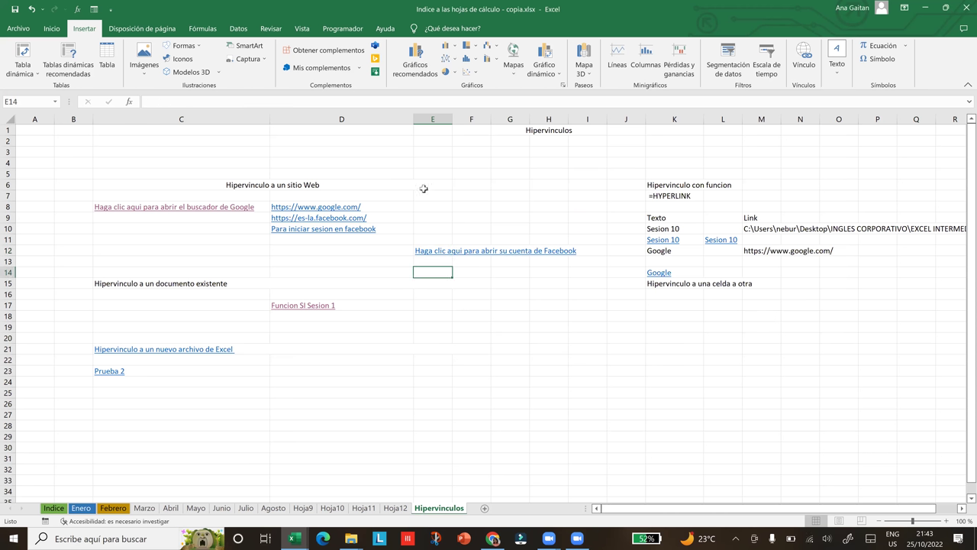
click(432, 261)
key(Up)
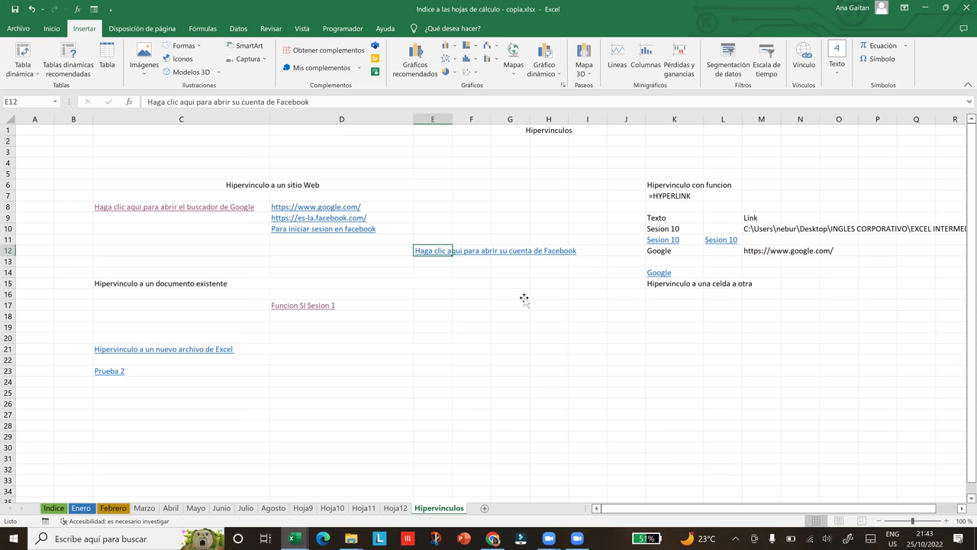
key(Down)
key(Down)
key(Down)
key(Down)
key(Right)
key(Right)
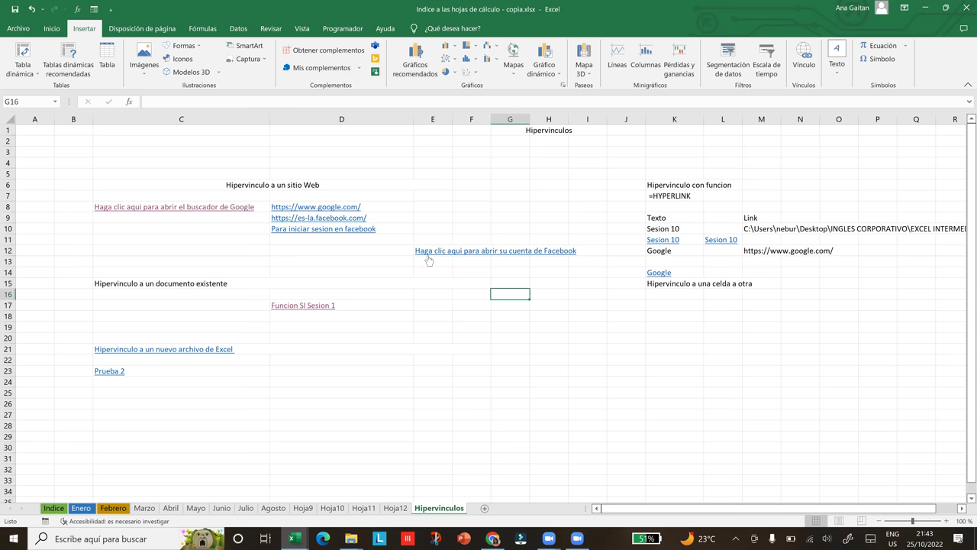
click(429, 253)
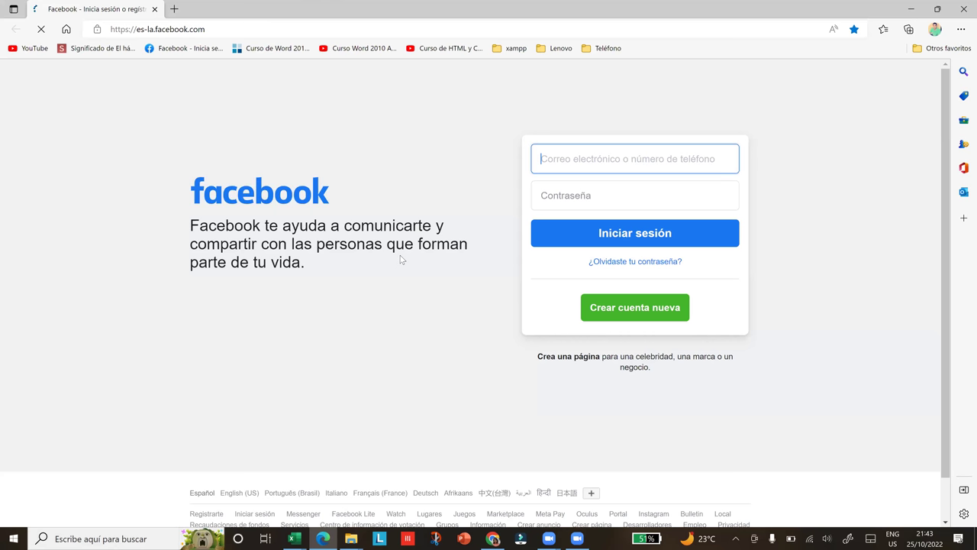
click(621, 159)
click(442, 192)
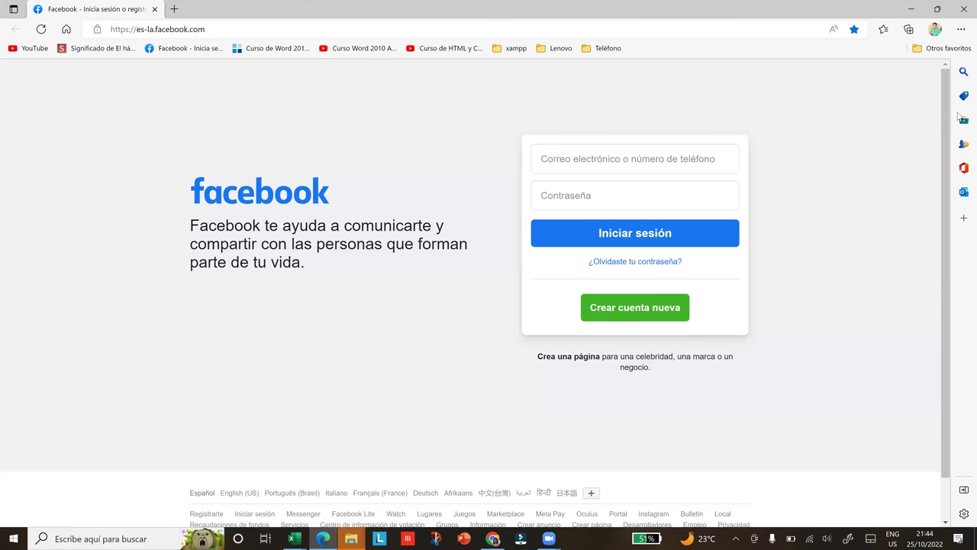
click(962, 7)
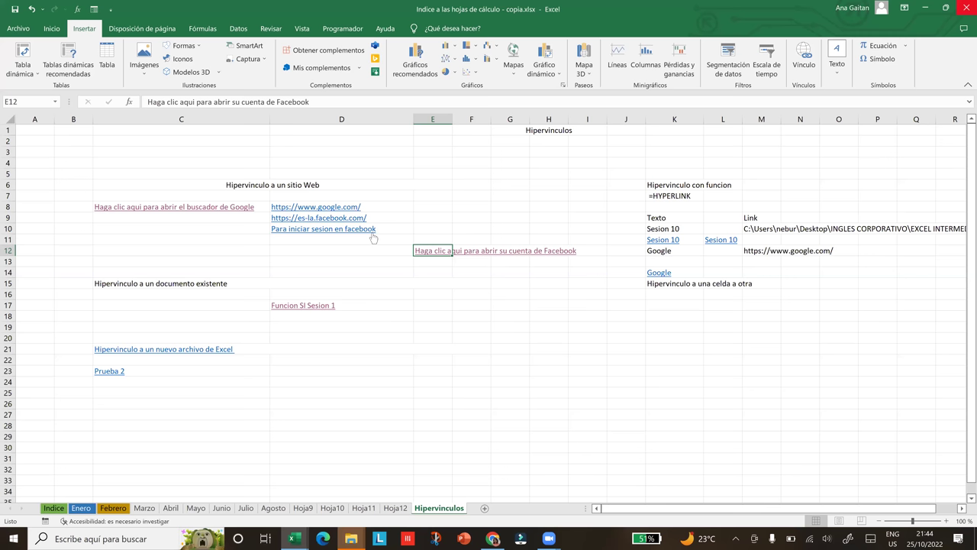
click(247, 185)
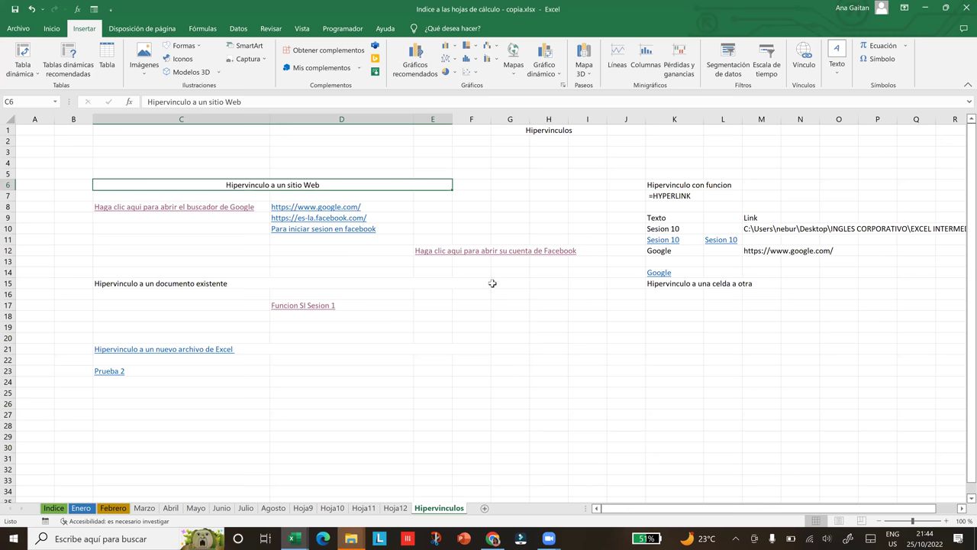
key(Down)
key(Down)
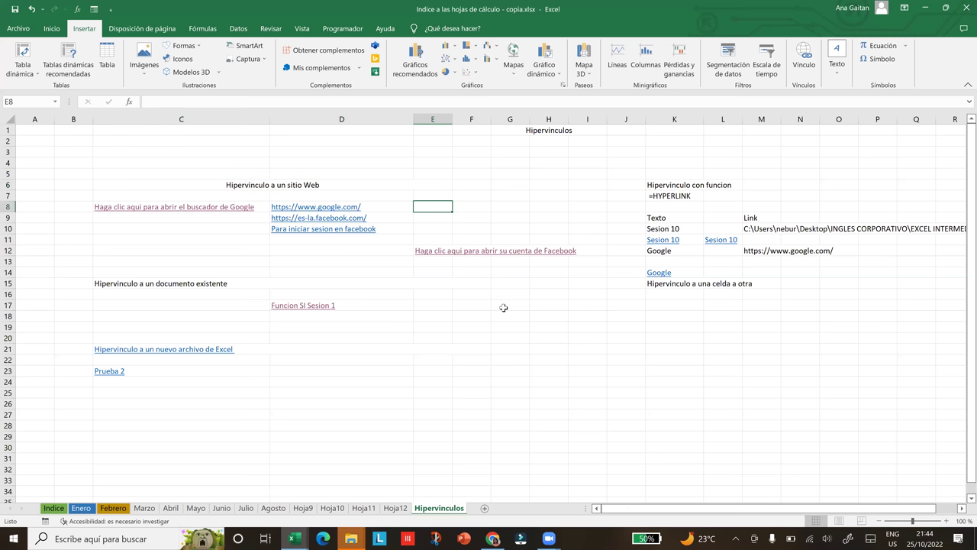
click(506, 327)
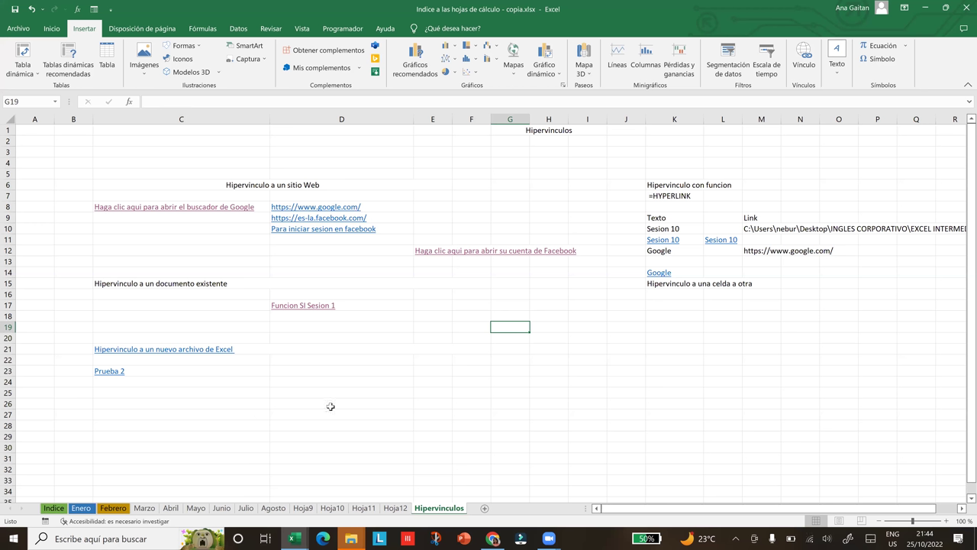
click(158, 287)
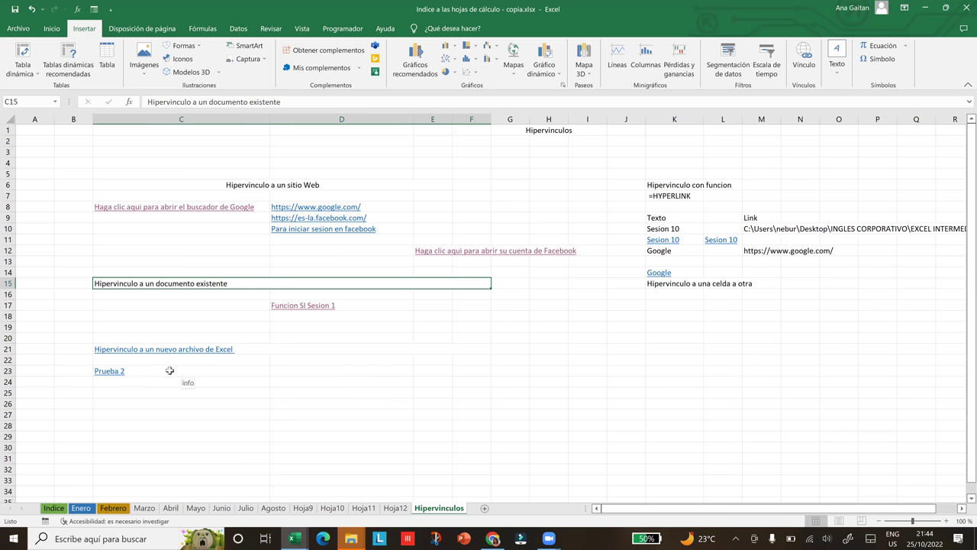
Step: Test the Prueba 2 hyperlink in cell C23, allowing it to open, then close the linked workbook and select cell C17
click(110, 374)
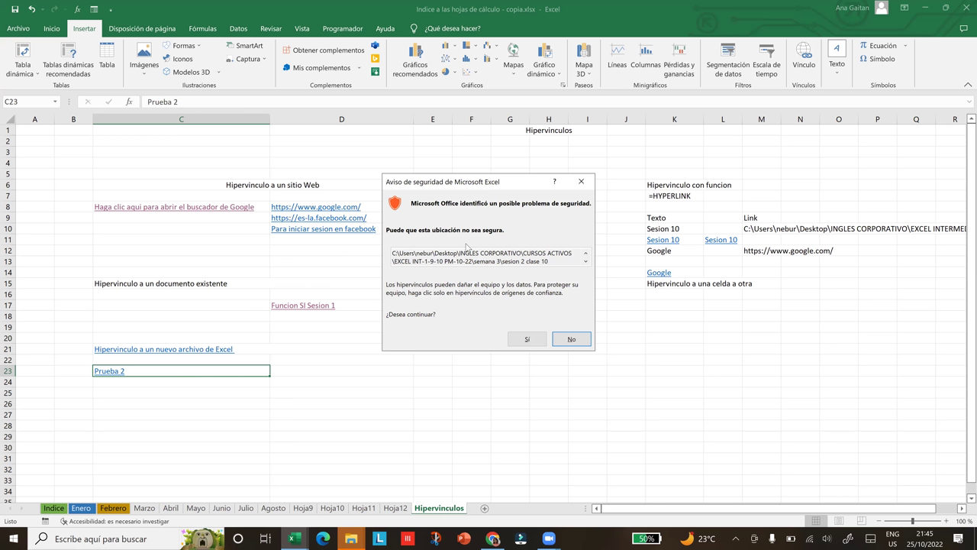
click(534, 340)
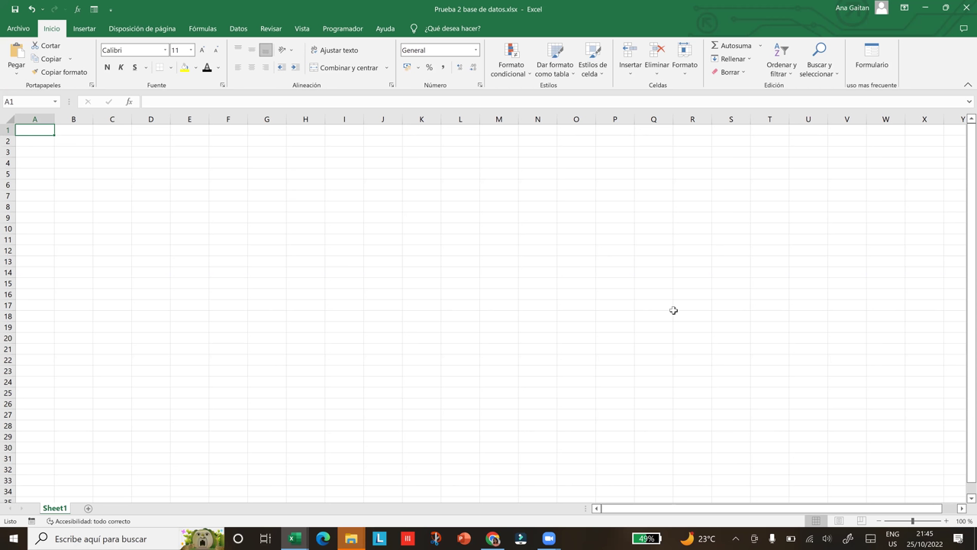
click(963, 8)
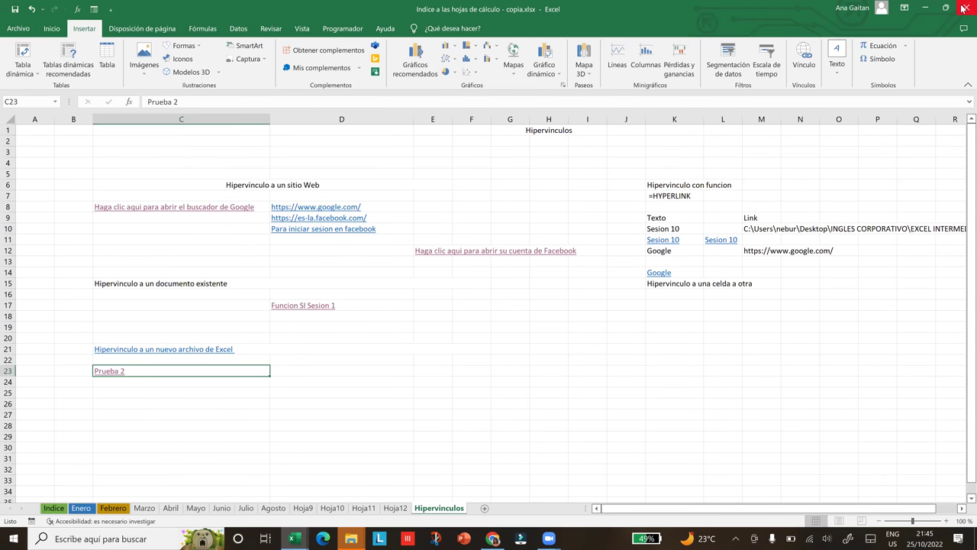
click(135, 303)
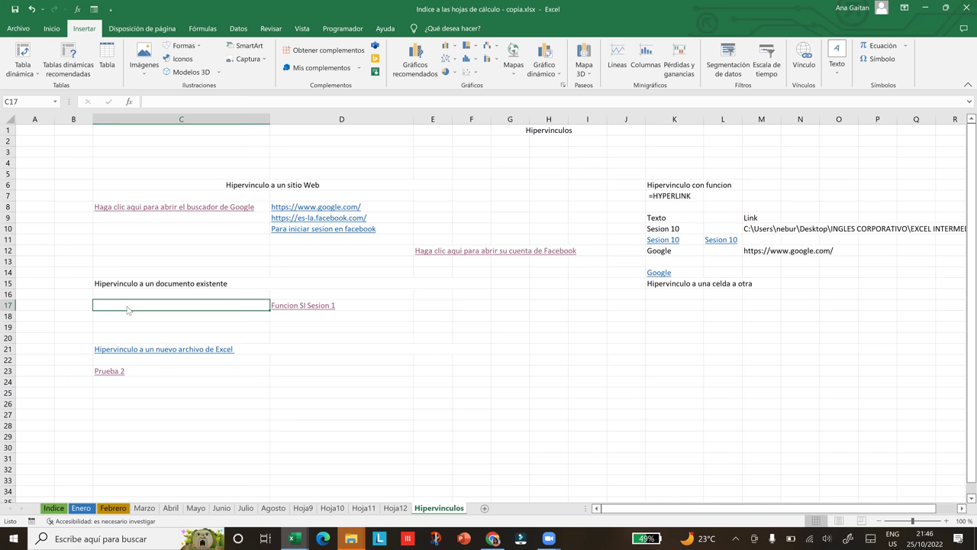
Step: Start a hyperlink to an existing file in cell C17 and browse up from the sesion 2 clase 10 folder to Desktop
right_click(127, 305)
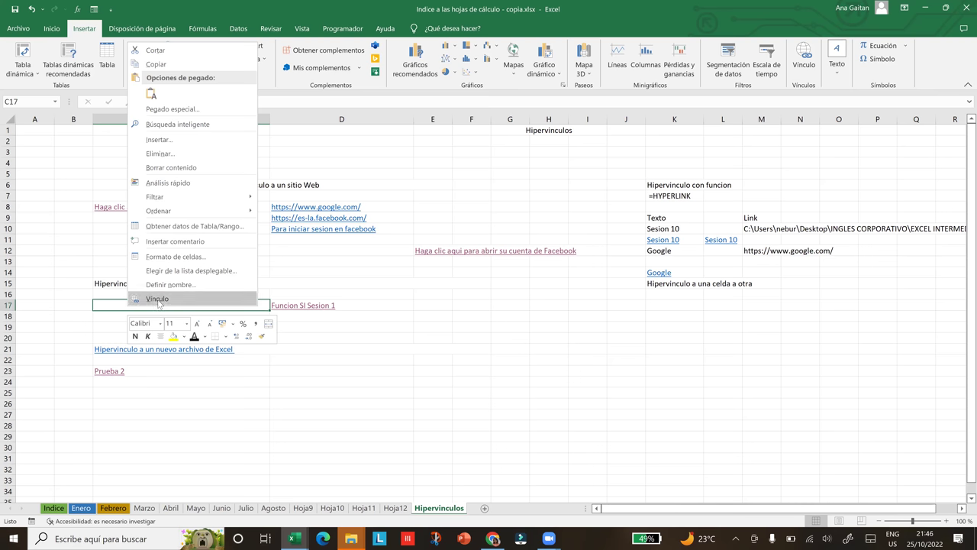
click(158, 299)
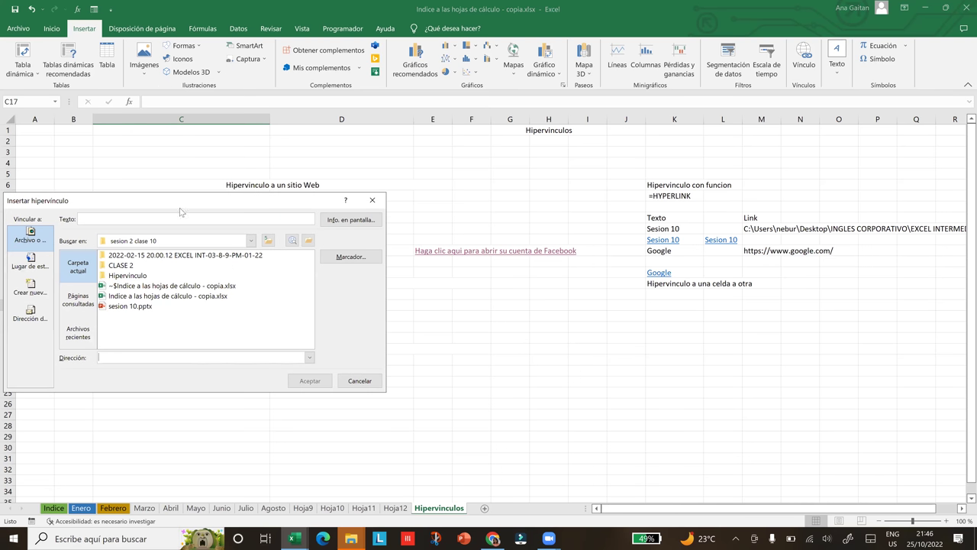
drag(180, 212, 664, 157)
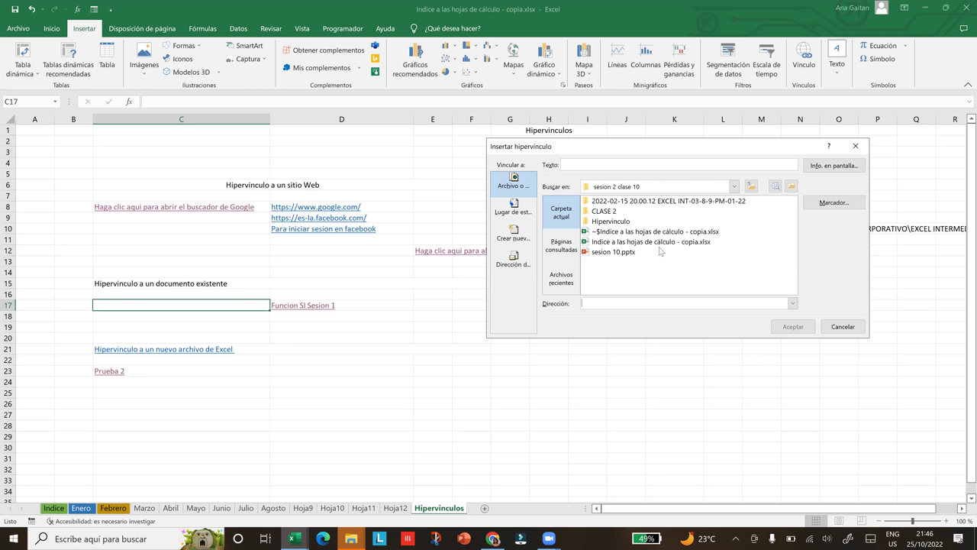
click(751, 187)
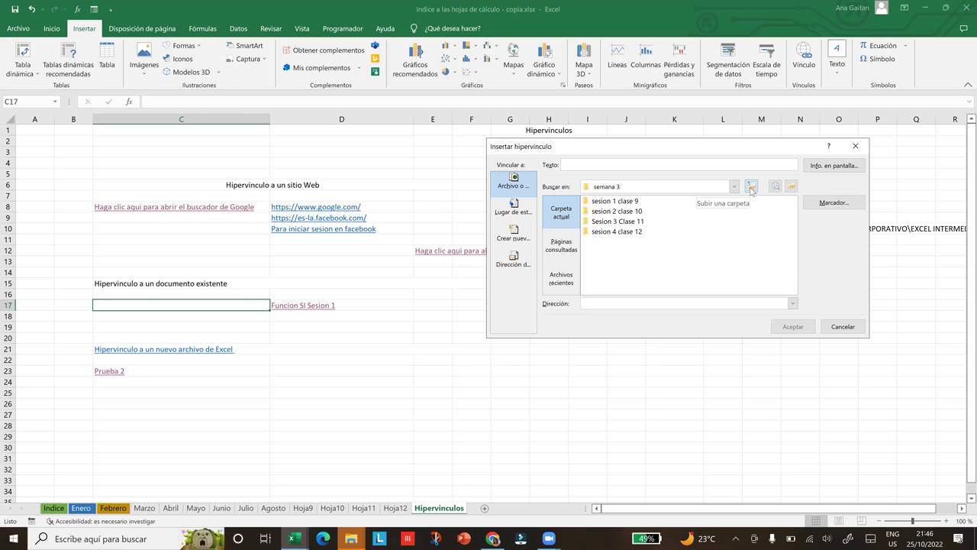
click(751, 187)
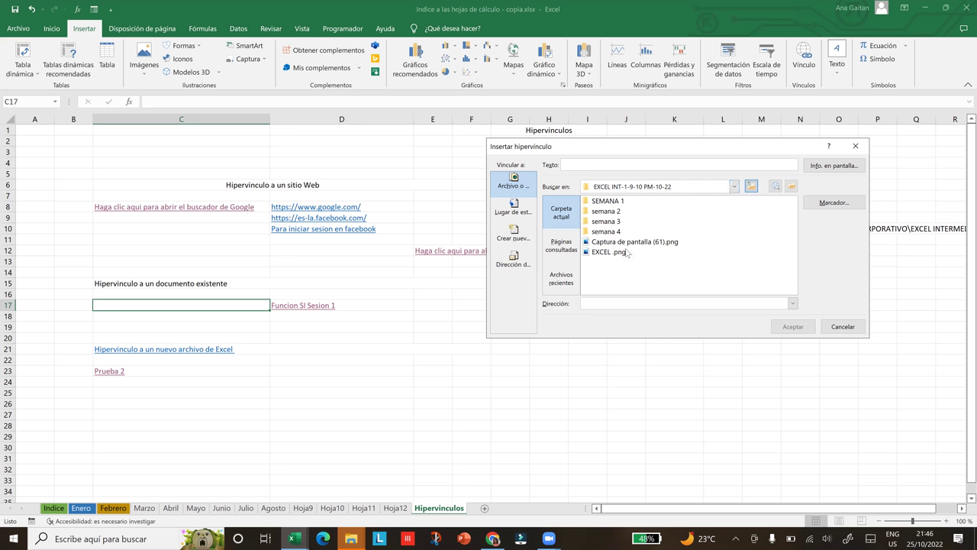
click(752, 188)
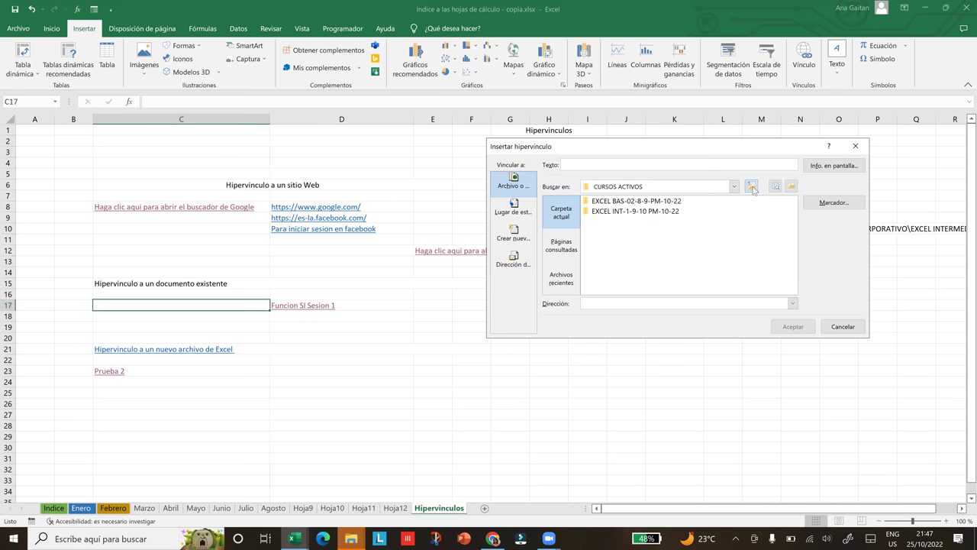
click(752, 187)
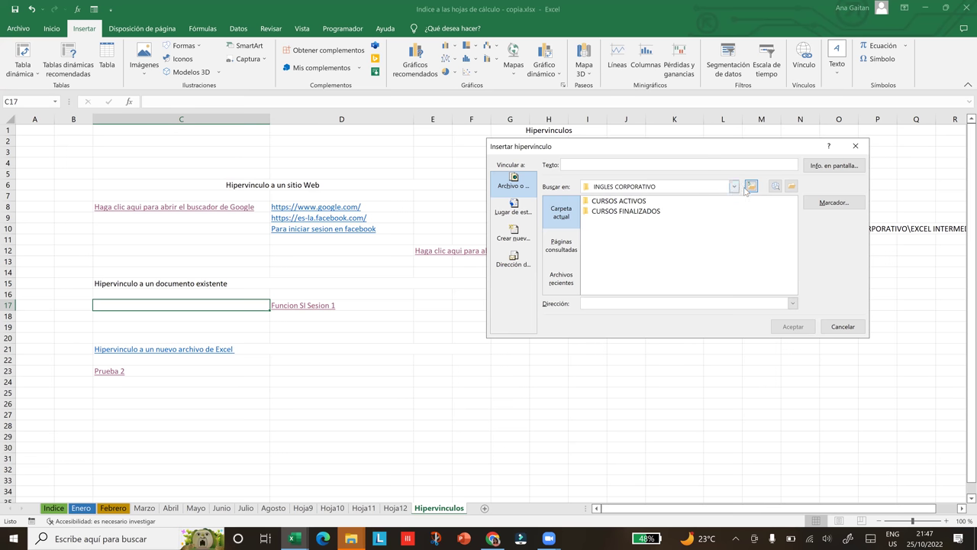
click(751, 187)
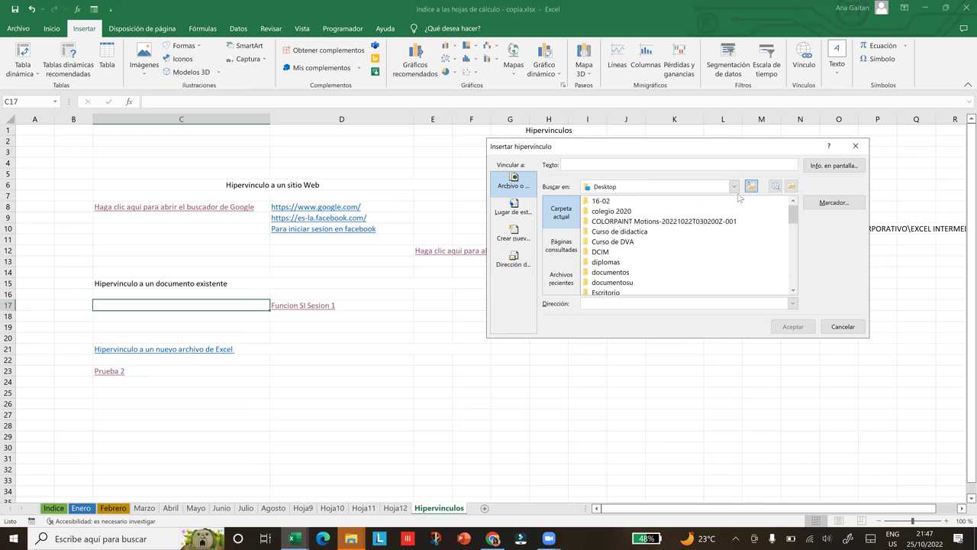
click(733, 186)
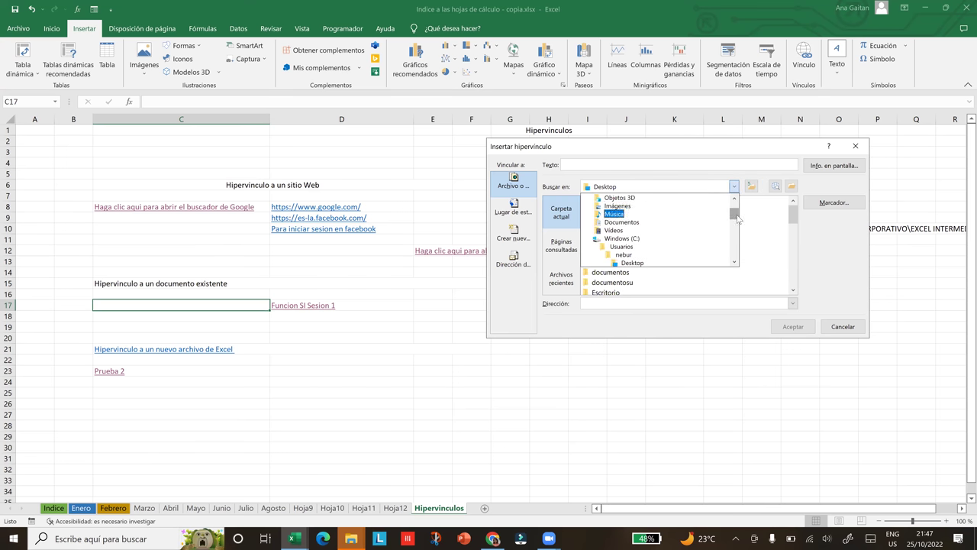
mouse_move(738, 219)
mouse_down()
mouse_move(739, 261)
mouse_move(735, 221)
mouse_up()
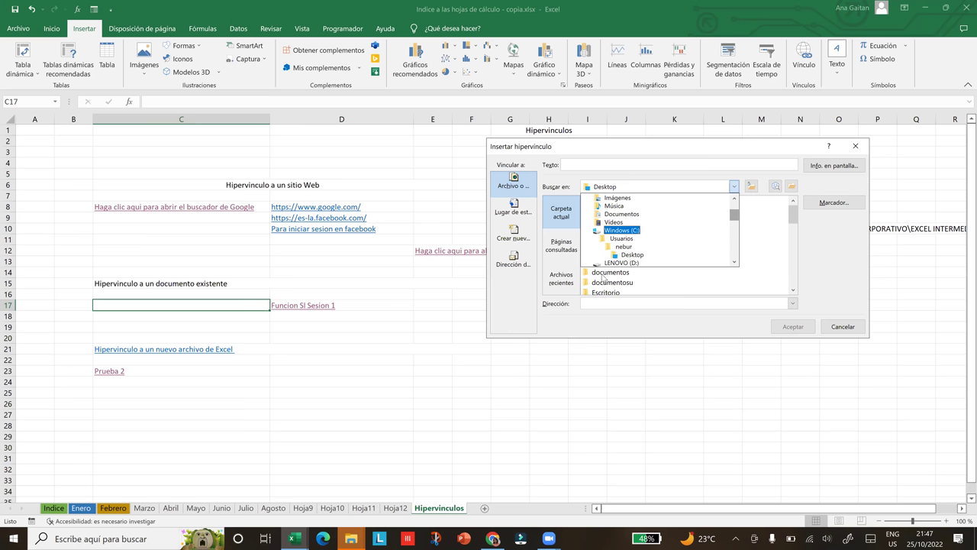
click(602, 276)
Step: Browse from INGLES CORPORATIVO through EXCEL INT-1-9-10 PM-10-22 and SEMANA 1 to sesion 1, and choose Función SI - copia.xlsx as the link target
scroll(603, 278, down, 2)
click(603, 282)
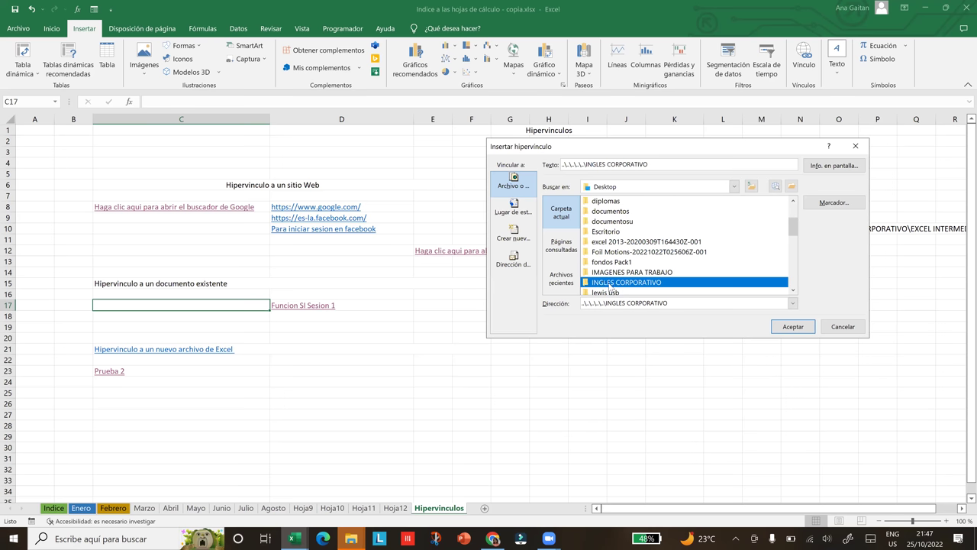
double_click(609, 284)
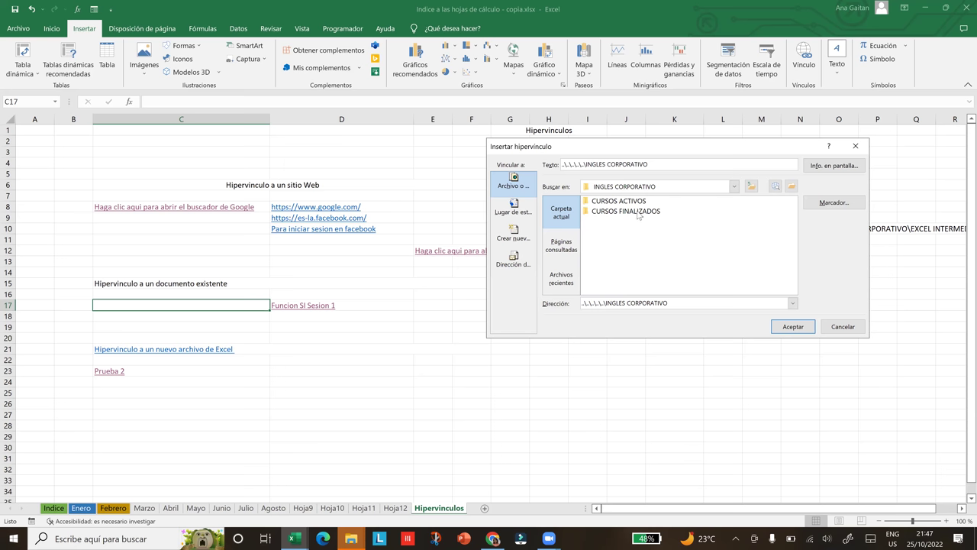
double_click(620, 213)
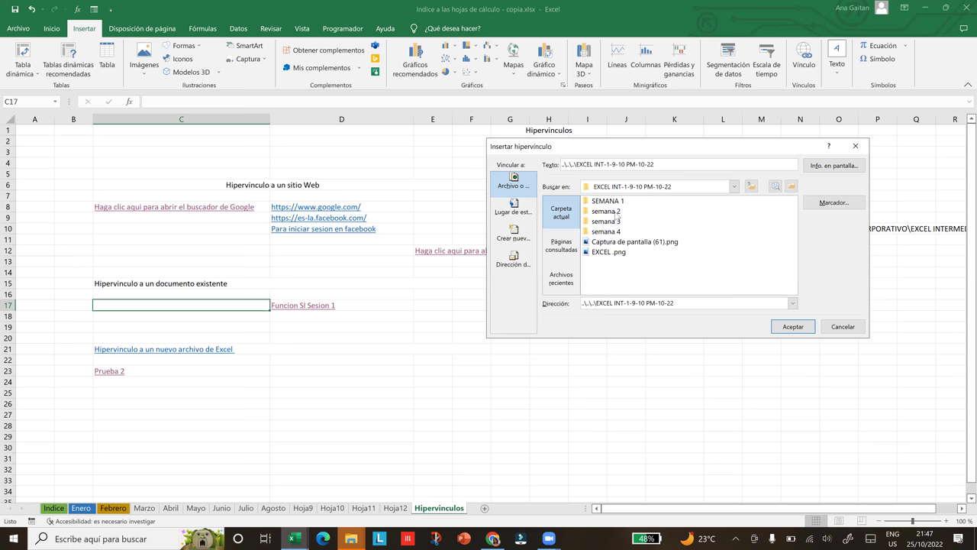
double_click(614, 202)
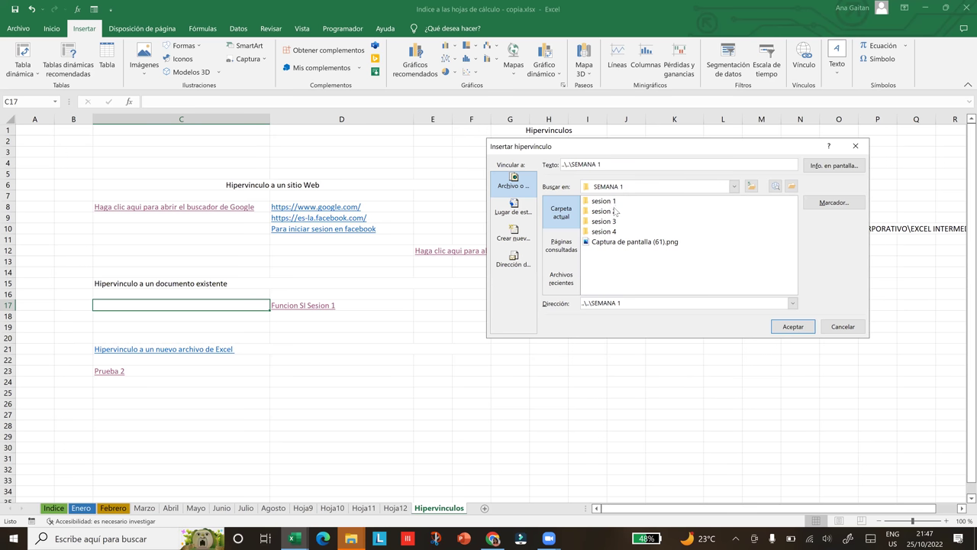
double_click(615, 203)
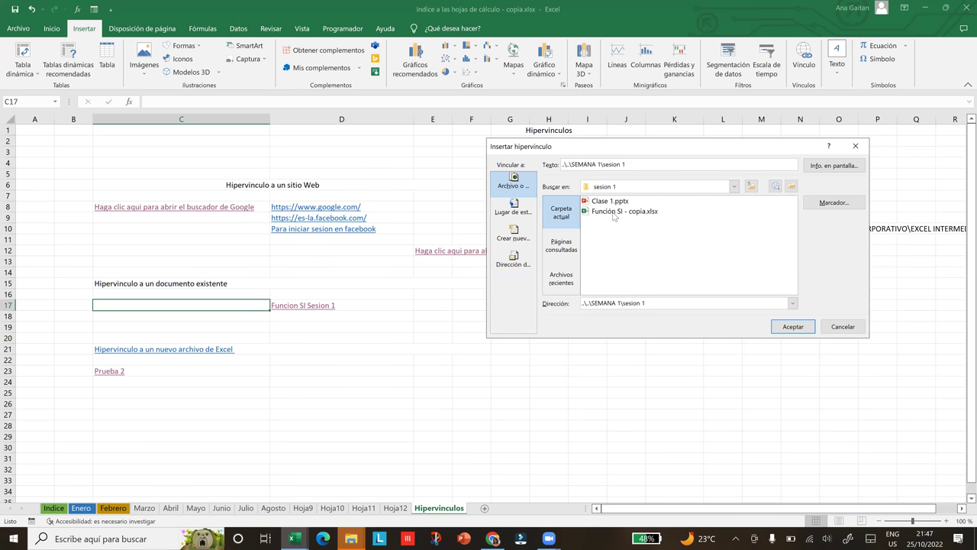
click(614, 213)
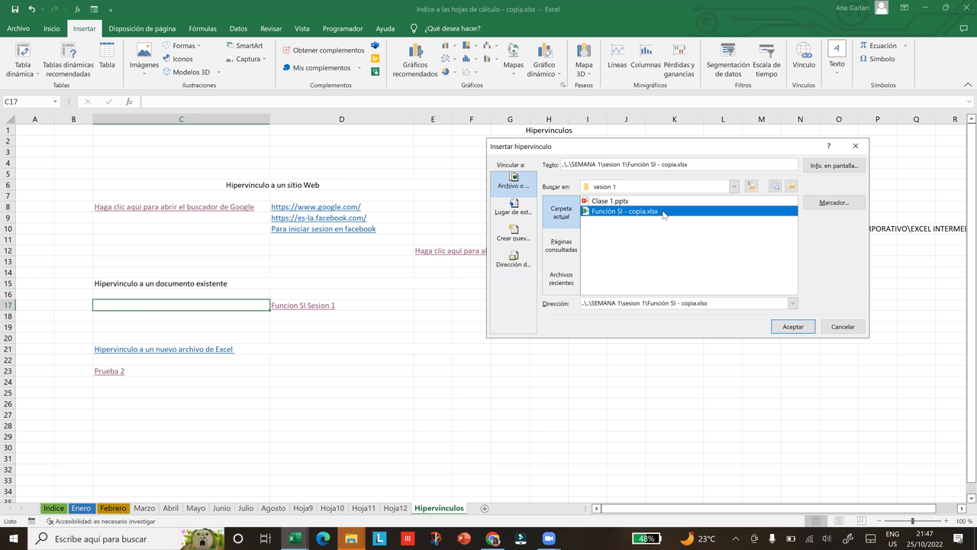
Step: Replace the link's display text with "Haga clic para ver el contenido de la funcion SI"
click(714, 163)
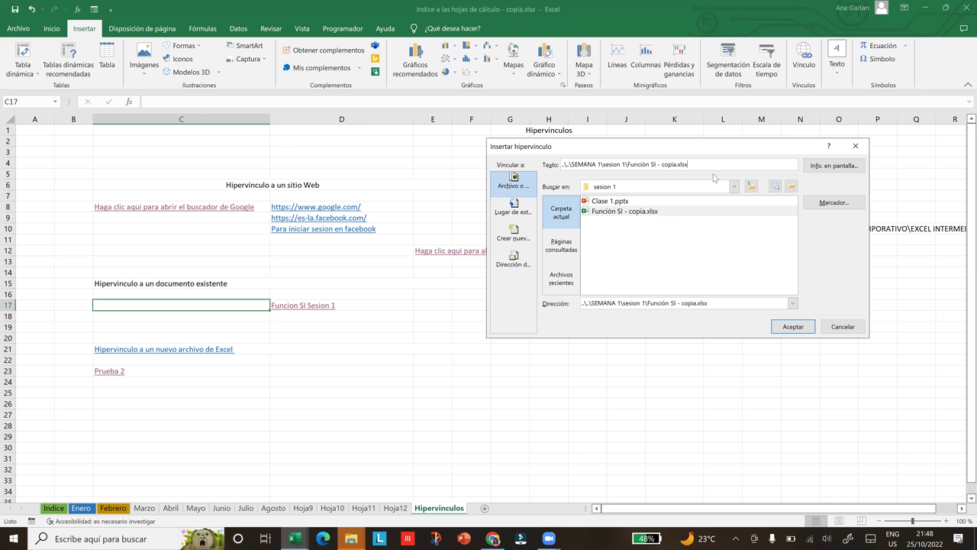
key(BackSpace)
key(BackSpace)
key(BackSpace)
key(BackSpace)
key(BackSpace)
key(BackSpace)
key(BackSpace)
key(BackSpace)
key(BackSpace)
key(BackSpace)
key(BackSpace)
key(BackSpace)
key(BackSpace)
key(BackSpace)
key(BackSpace)
key(BackSpace)
key(BackSpace)
key(BackSpace)
key(BackSpace)
key(BackSpace)
key(BackSpace)
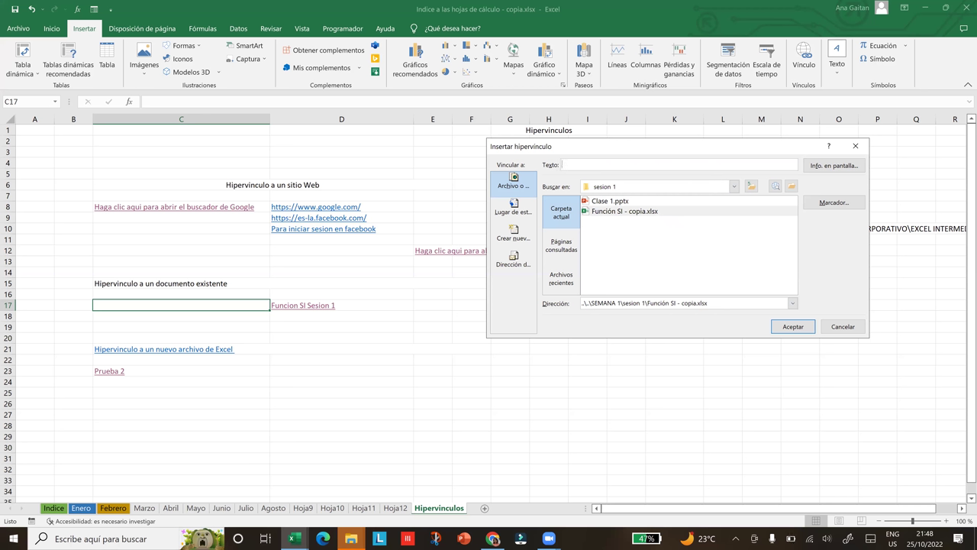
text(Haga clic para ver el contenido de la funcion sI)
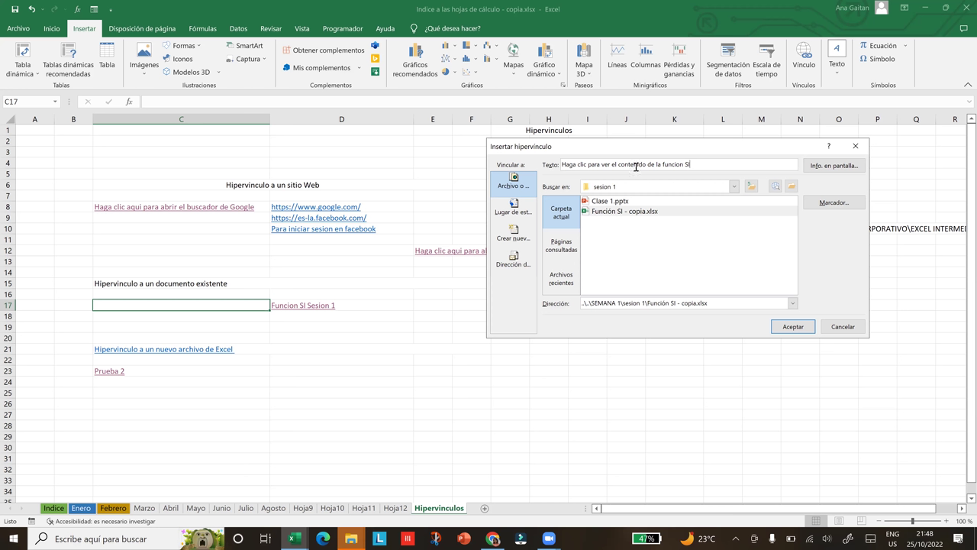
Step: Set the link's ScreenTip to "Este enlace te mostrara la funcion SI" and insert the hyperlink
click(814, 173)
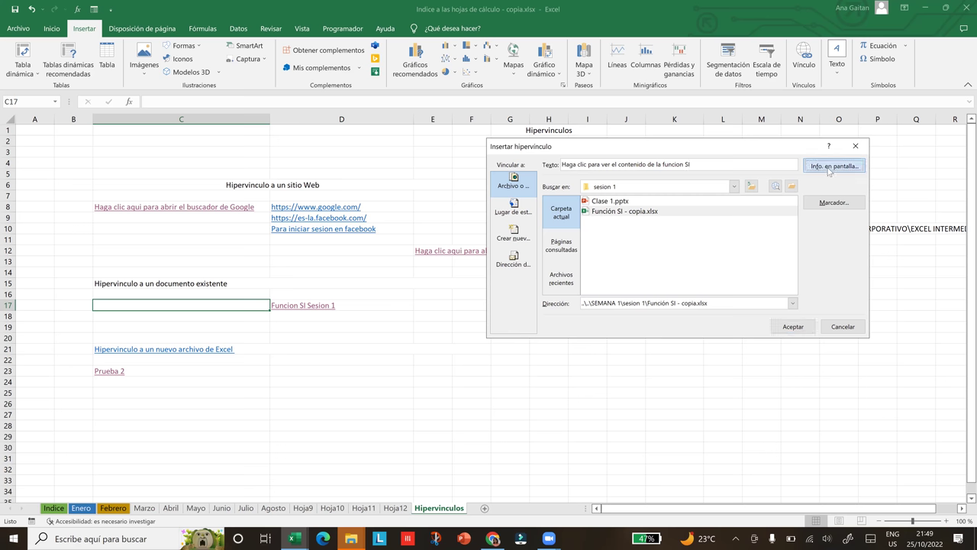
click(829, 169)
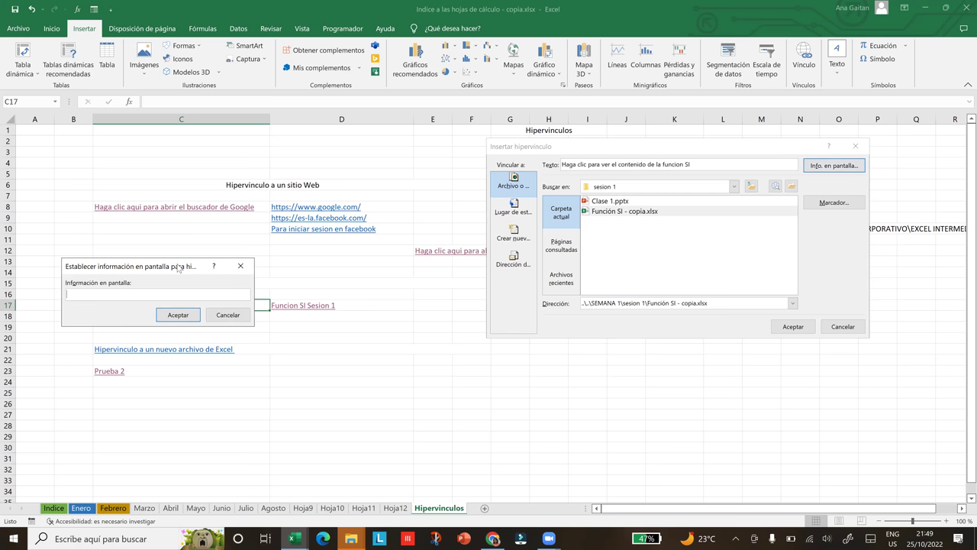
drag(177, 267, 464, 287)
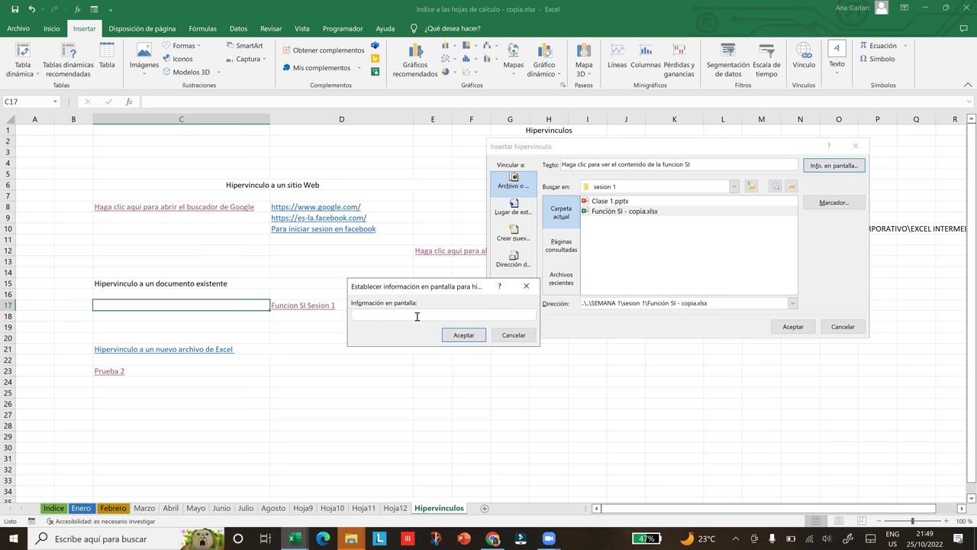
text(Este enlace te mostrara la funsion SI)
click(453, 340)
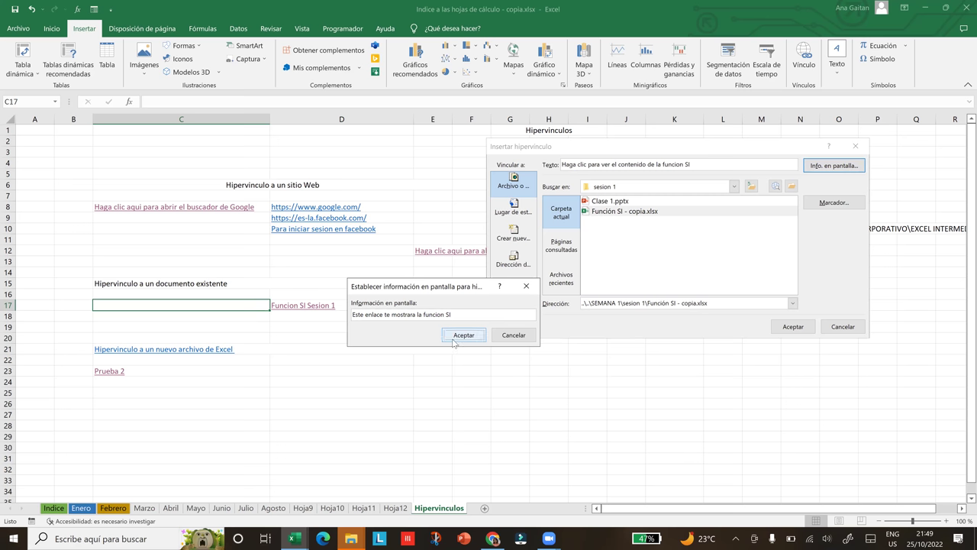
click(786, 326)
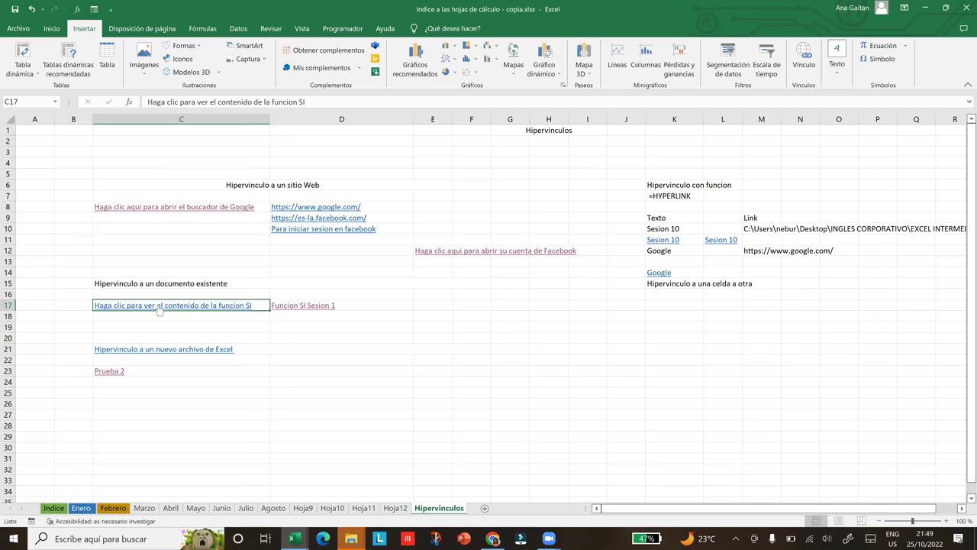
Step: Check the ScreenTip of the C17 hyperlink, follow the link, view the Función SI and Hoja1 sheets, and close the linked workbook
key(Down)
key(Down)
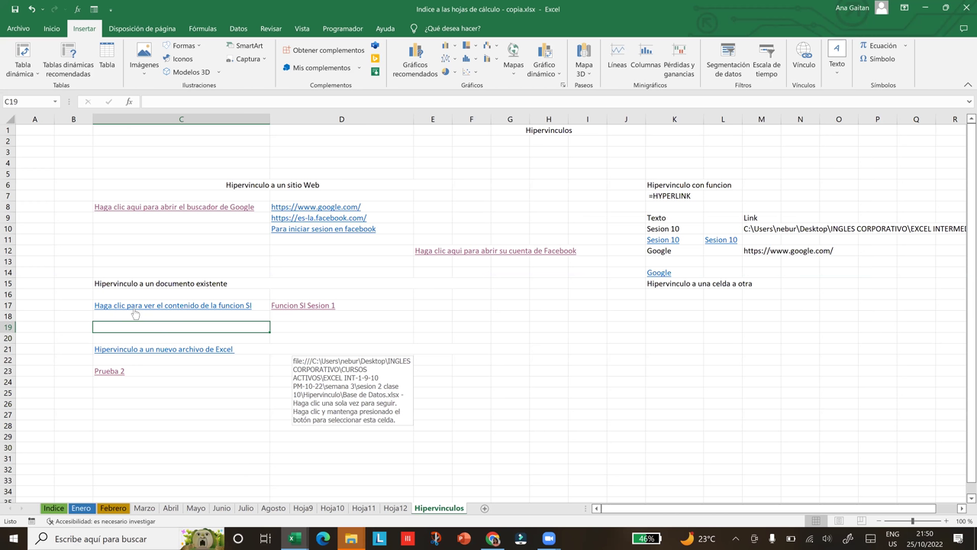
mouse_move(134, 312)
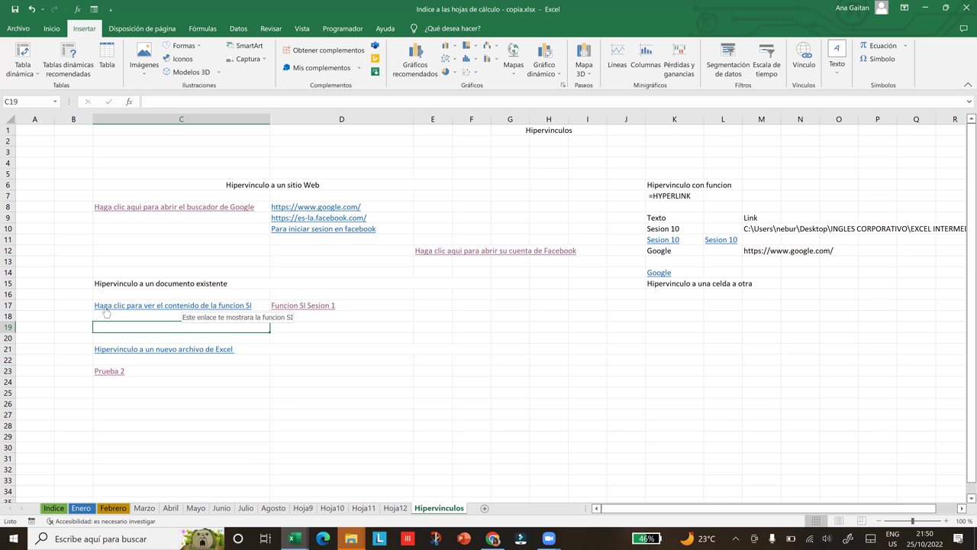
click(172, 306)
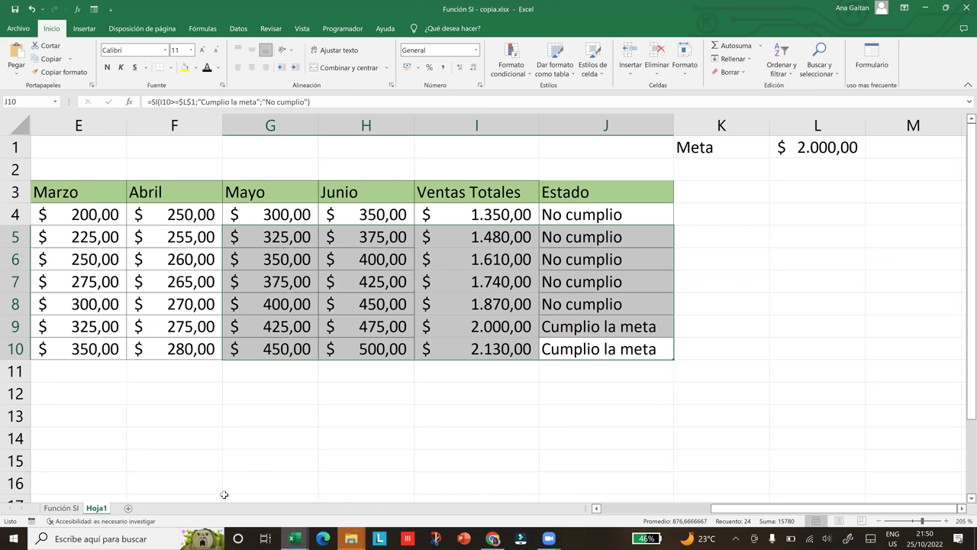
click(125, 467)
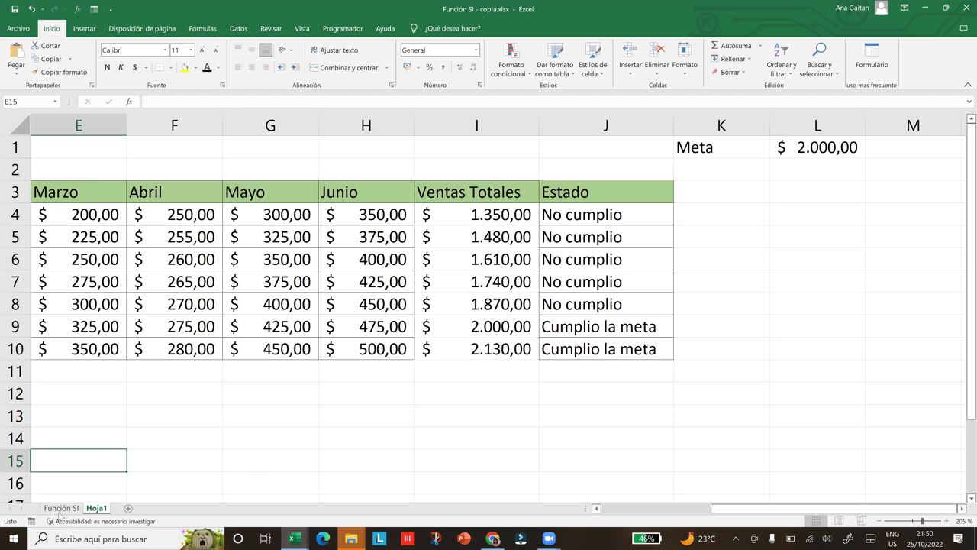
click(61, 508)
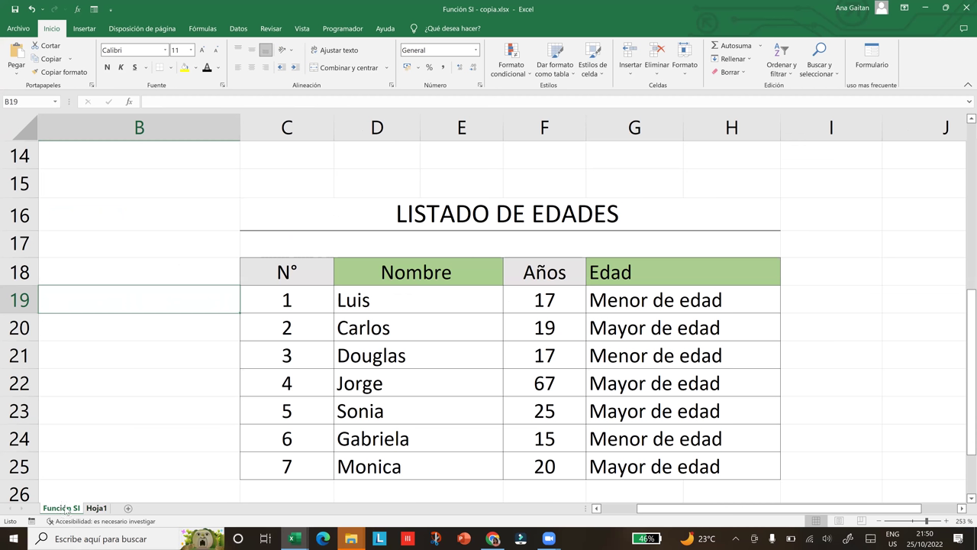
click(97, 509)
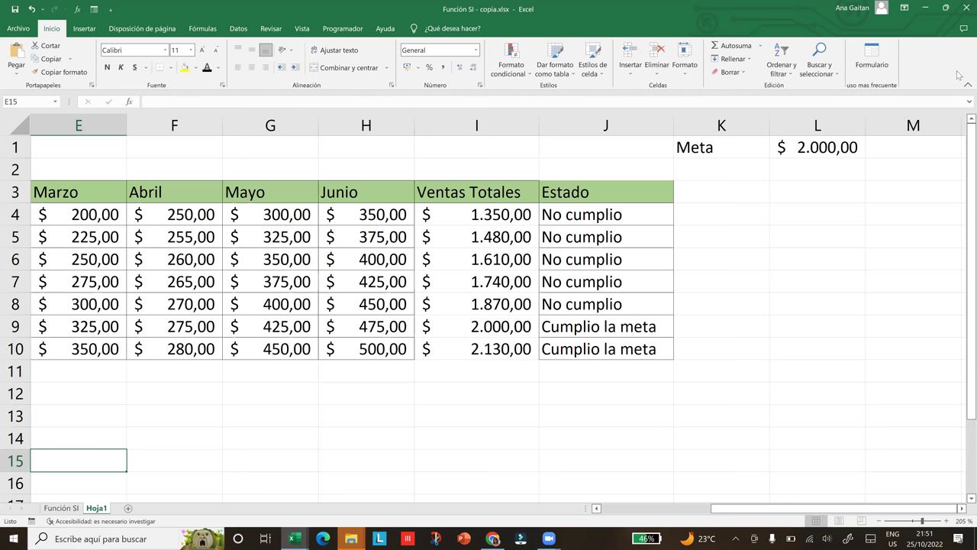
click(964, 7)
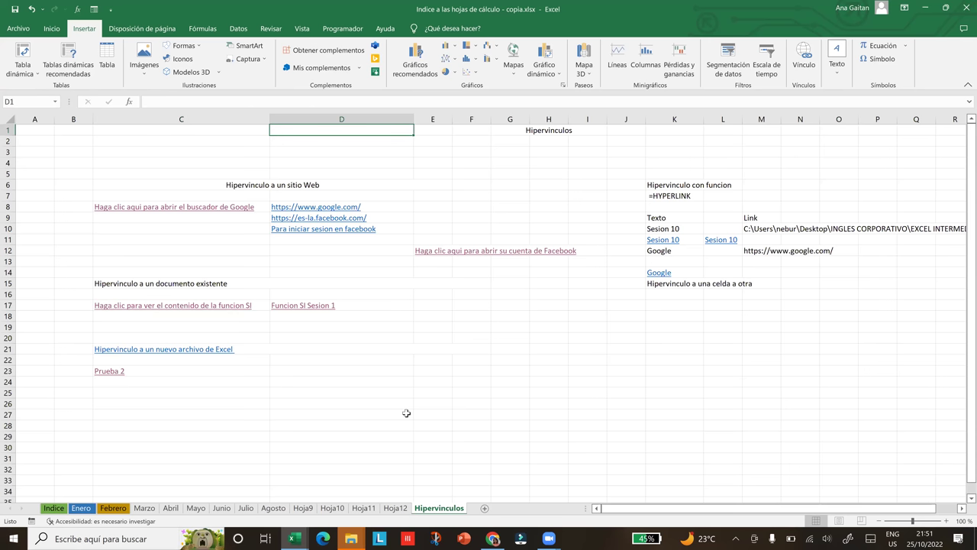
Step: Start a hyperlink in cell C27 to a new document named "Hipervinculos 2022"
click(136, 407)
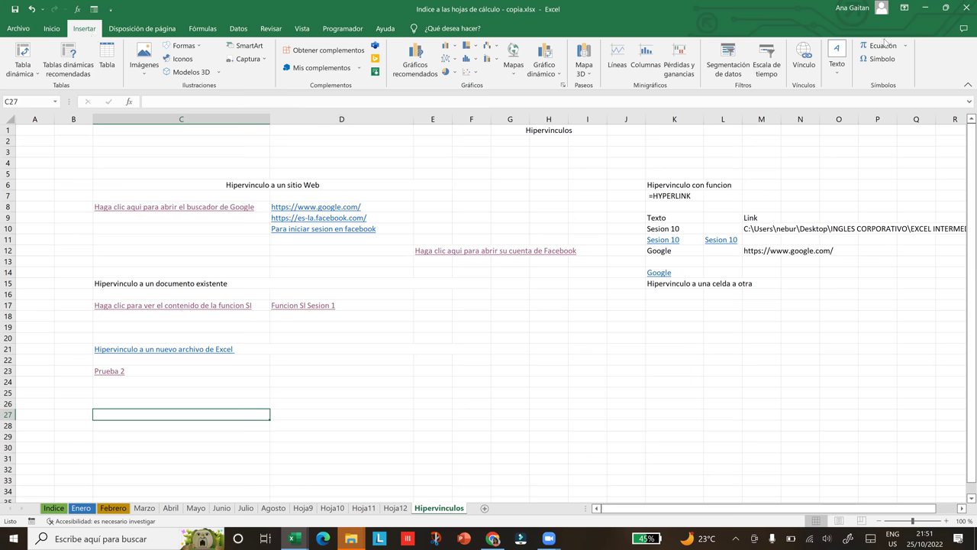
click(795, 59)
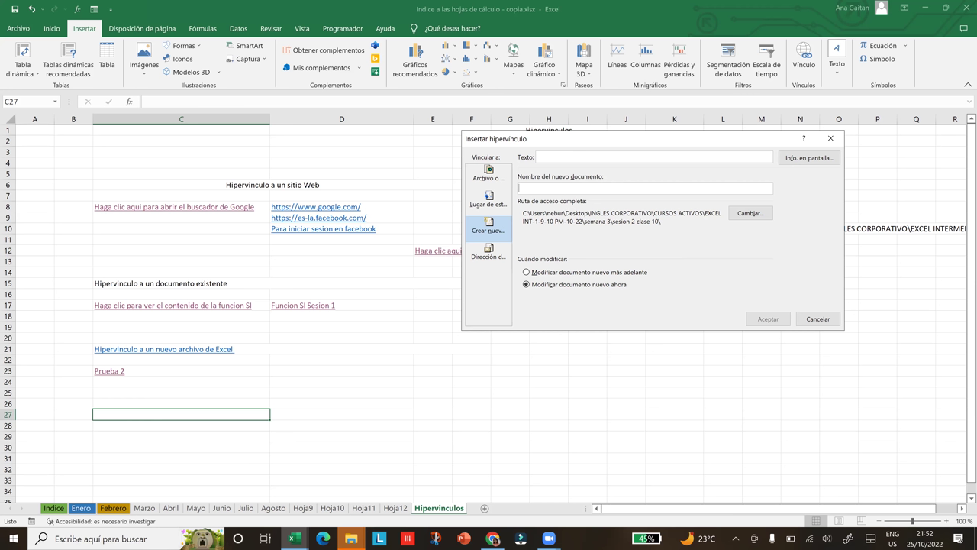
text(Hipervinculos 20)
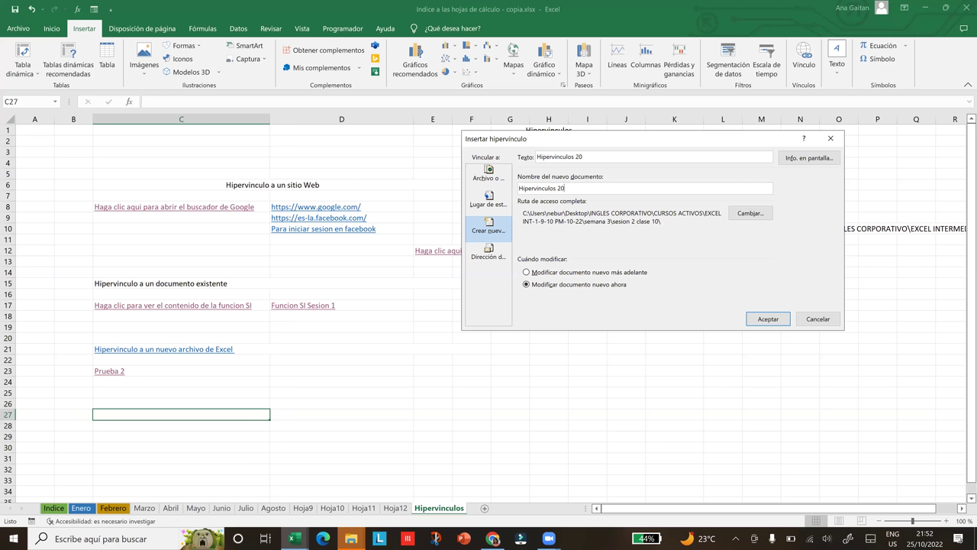
text(22)
Step: Replace the new-document link's display text with "Haga clic para crear un libro de excel"
text(Aga)
key(BackSpace)
key(BackSpace)
key(BackSpace)
text(Haga clic para crear un documento)
key(Delete)
key(Delete)
key(Delete)
key(Delete)
key(Delete)
key(Delete)
key(Delete)
key(Delete)
key(Delete)
key(Delete)
key(Delete)
key(Delete)
key(Delete)
key(Delete)
key(Delete)
key(Delete)
key(Delete)
key(Delete)
key(ctrl+BackSpace)
text(libro de excel)
click(764, 219)
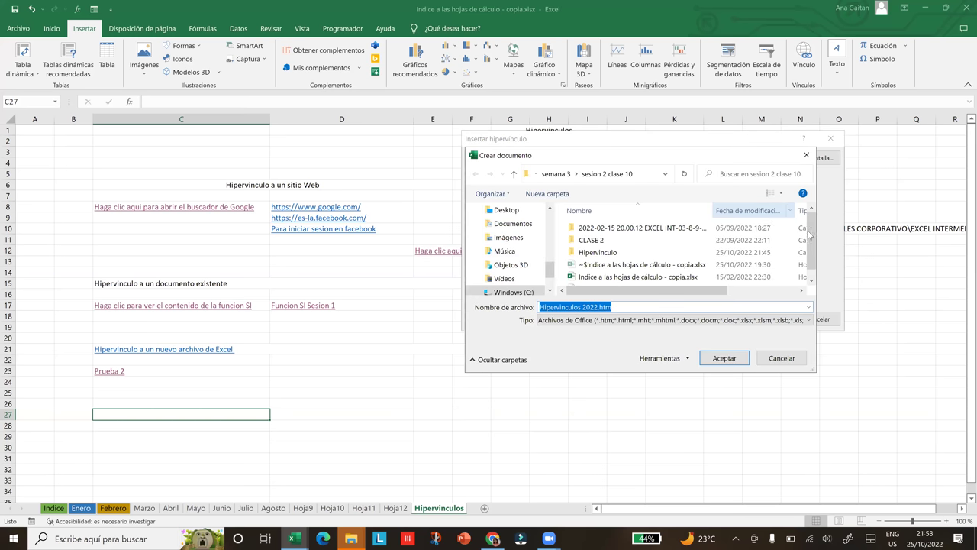
scroll(809, 251, down, 1)
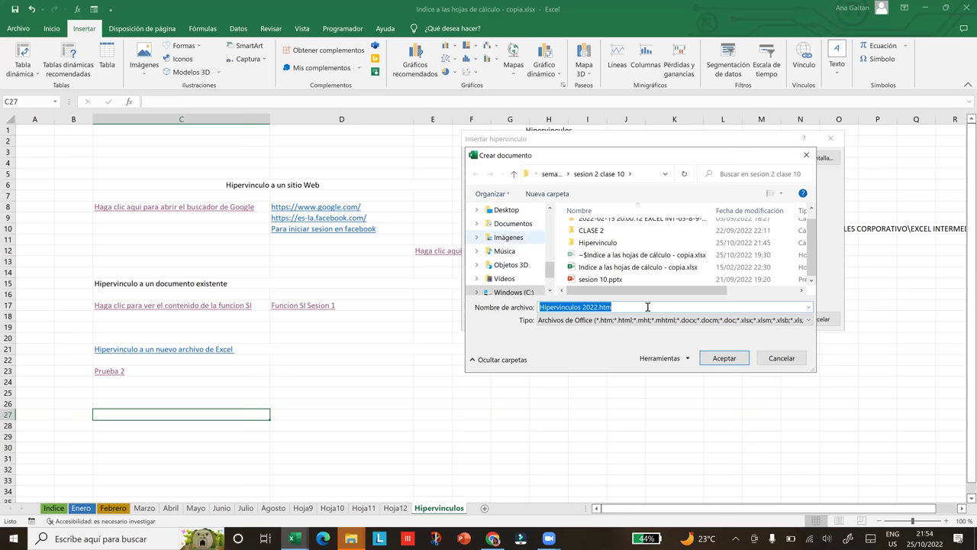
click(782, 358)
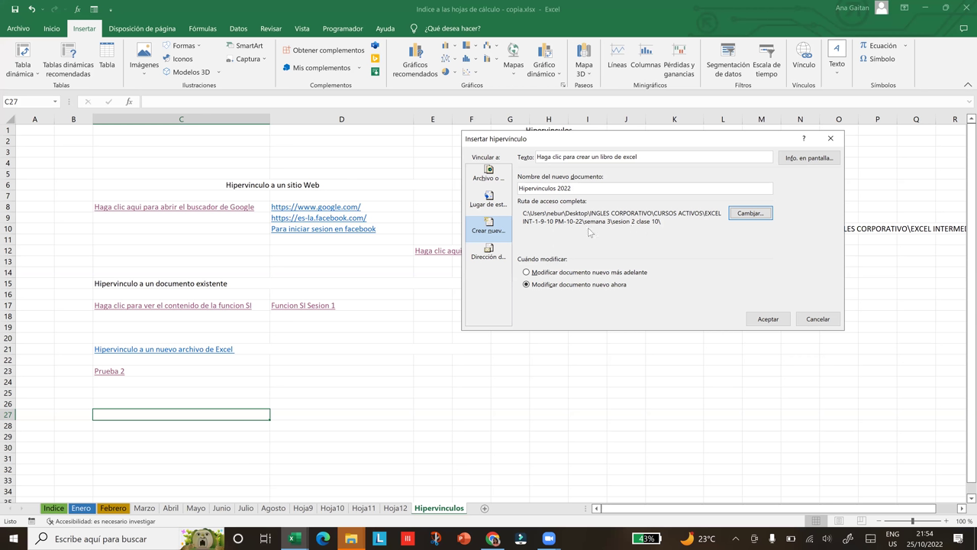
Step: Insert the new-document hyperlink in C27, creating the Hipervinculos 2022 workbook, and close that new workbook
click(772, 319)
click(769, 319)
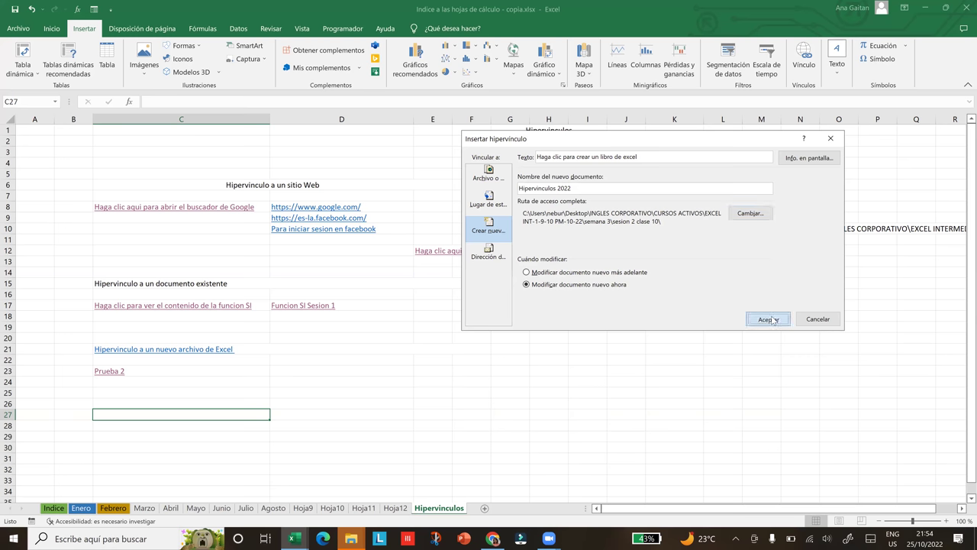
click(359, 425)
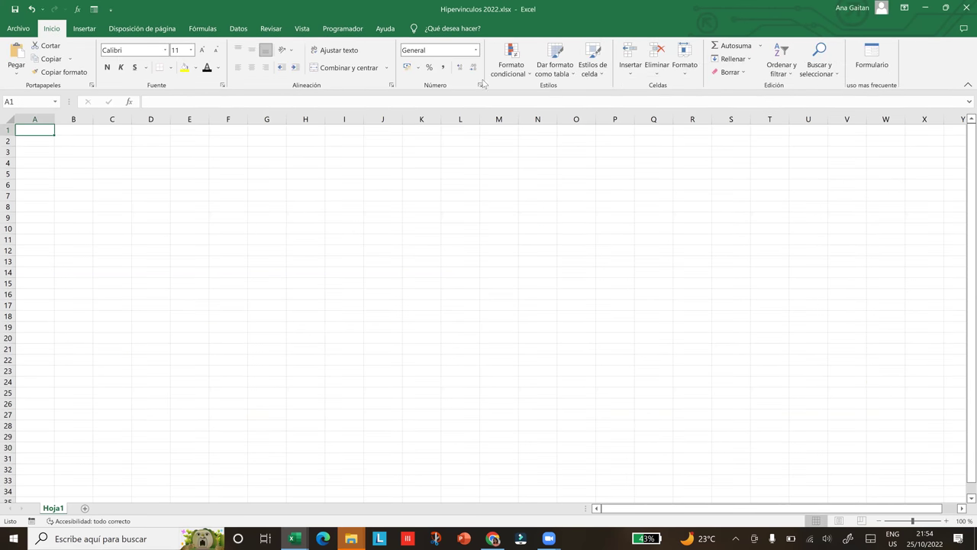
click(621, 295)
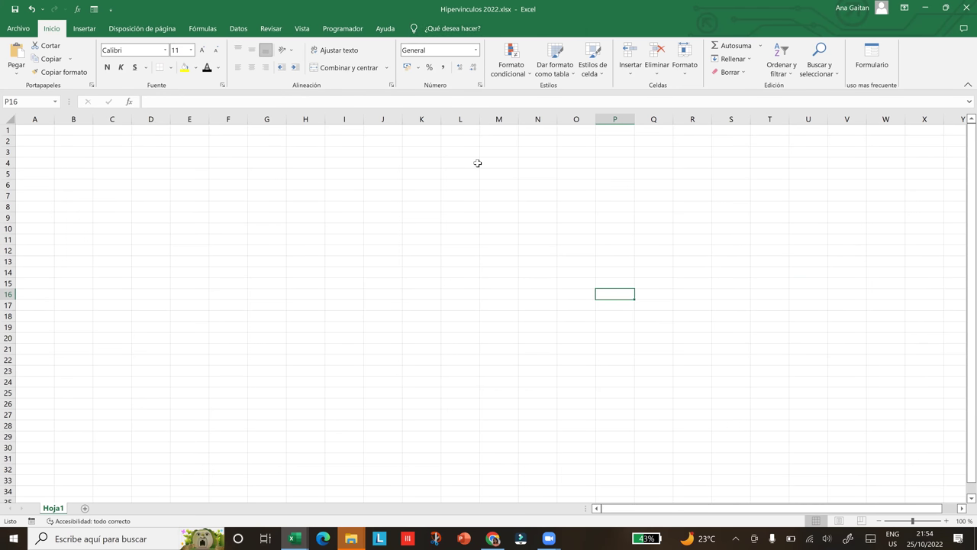
click(18, 29)
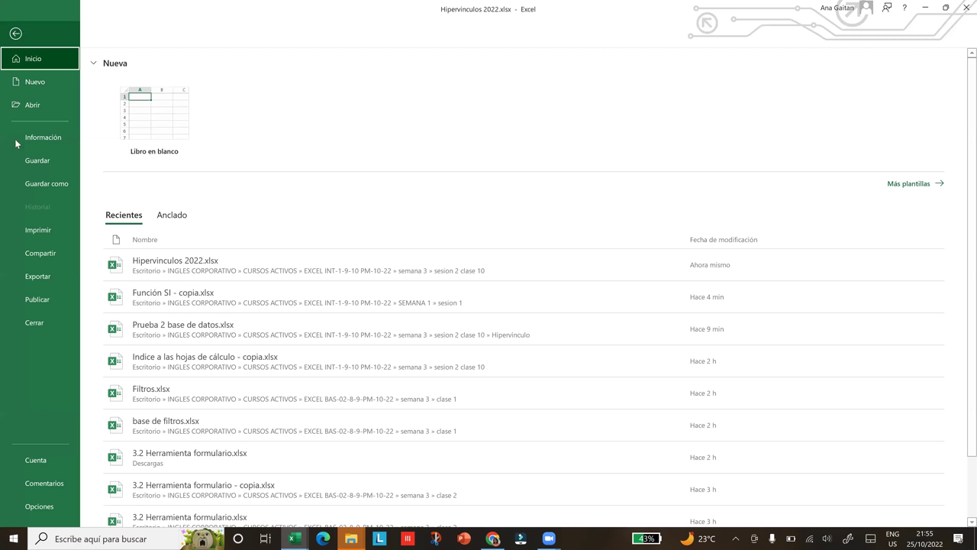
click(32, 324)
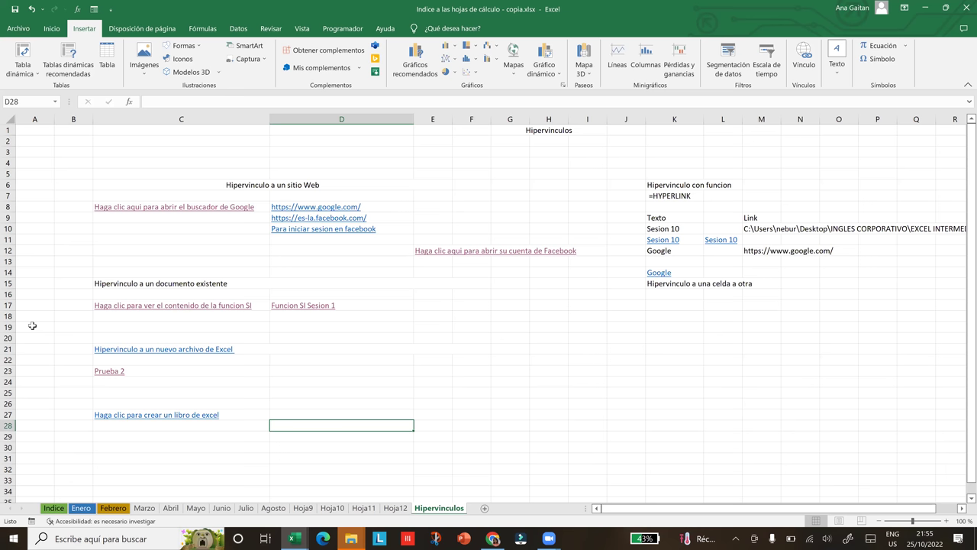
click(474, 349)
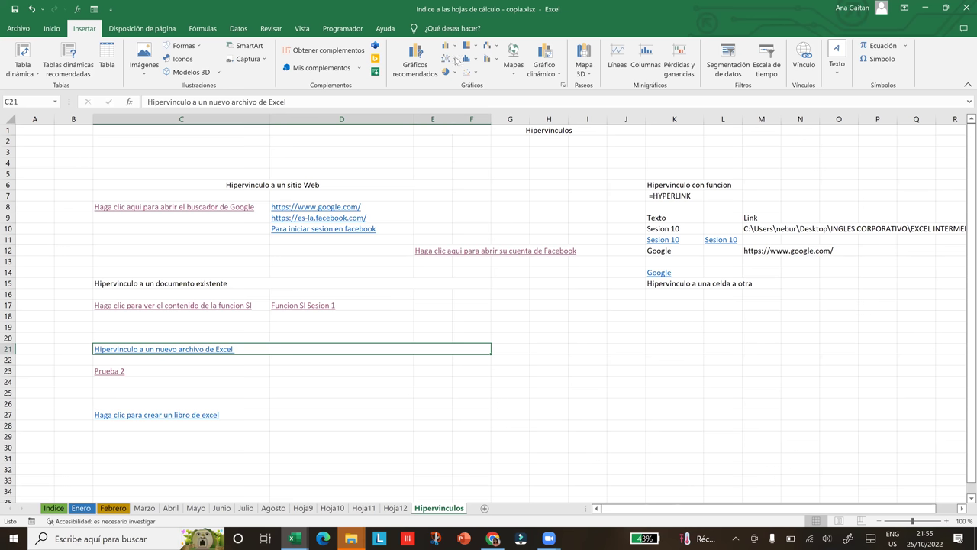
key(Right)
key(Up)
key(Up)
key(Up)
key(Up)
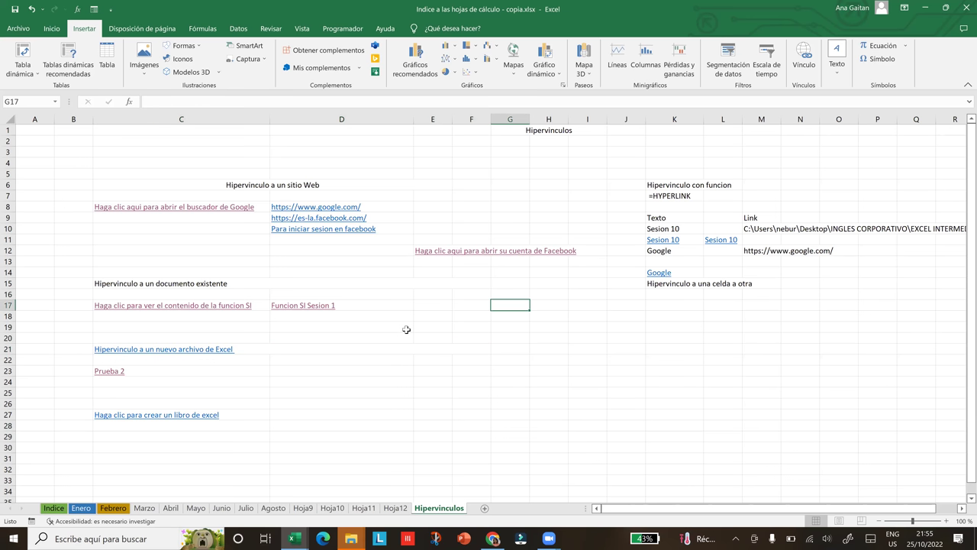
click(406, 329)
click(402, 374)
key(Right)
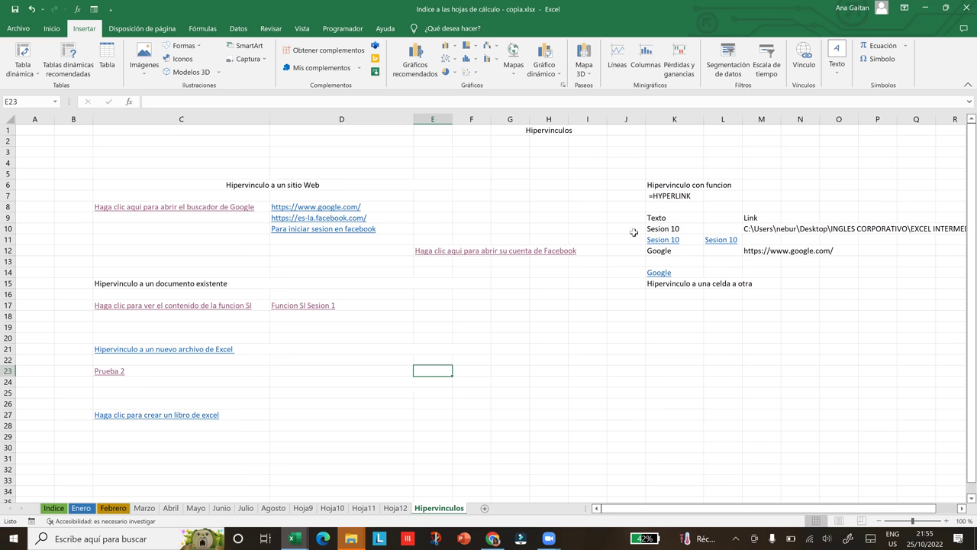
click(693, 189)
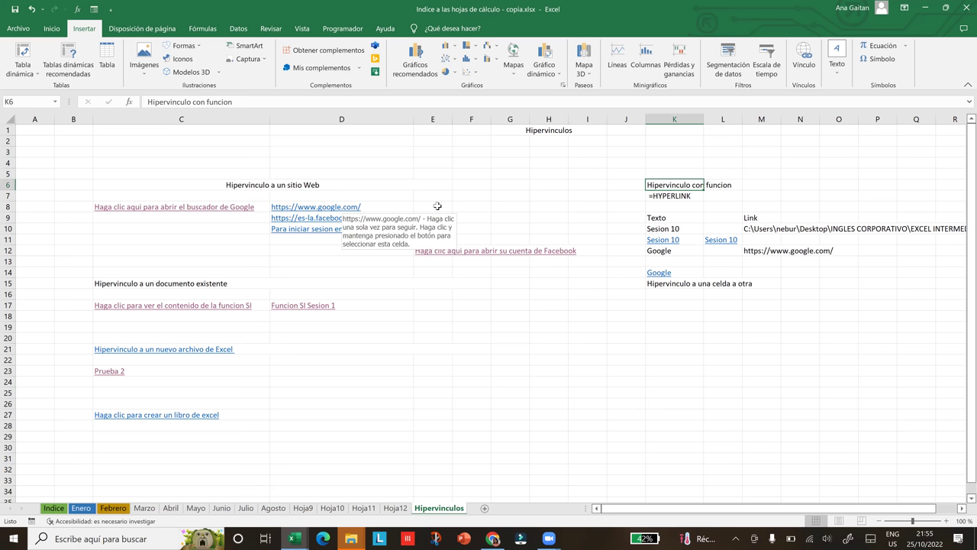
drag(435, 206, 430, 230)
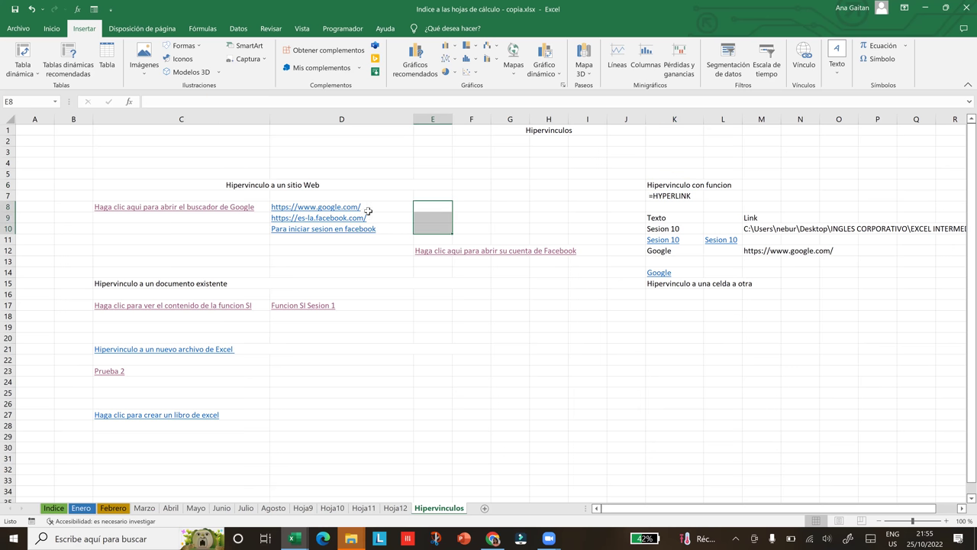
drag(378, 205, 380, 228)
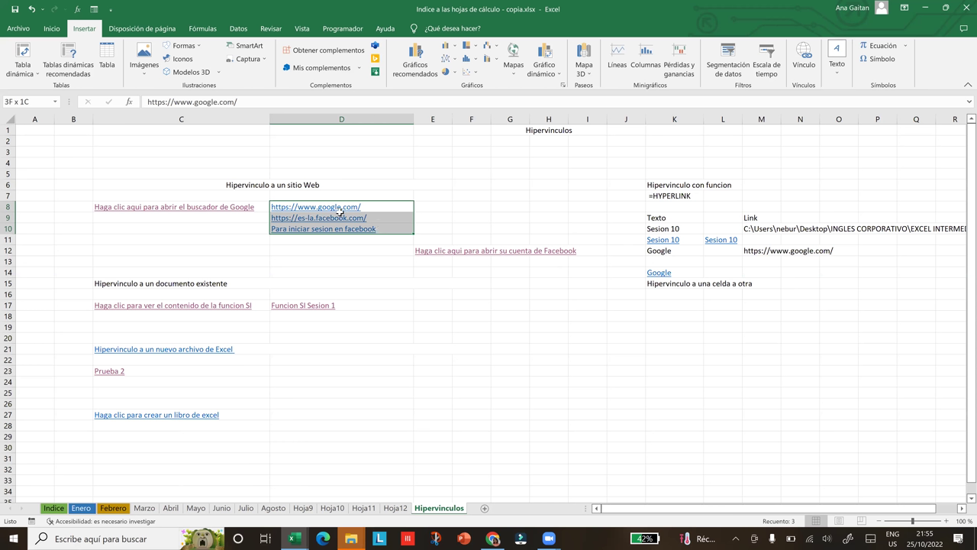
Step: Enter a HIPERVINCULO formula in K21 that links to the address in D8 with the friendly name "Este enlace te llevara al buscador de Google"
click(654, 349)
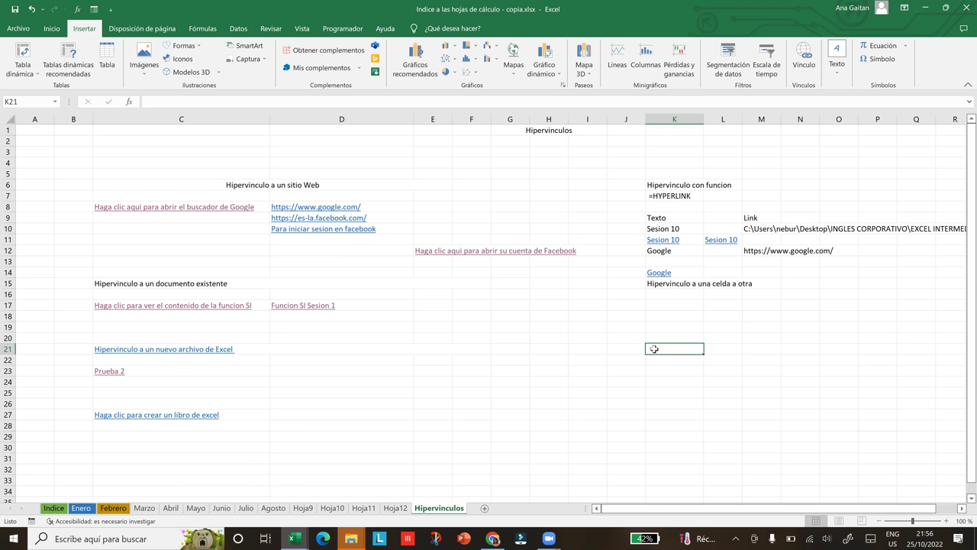
text(=)
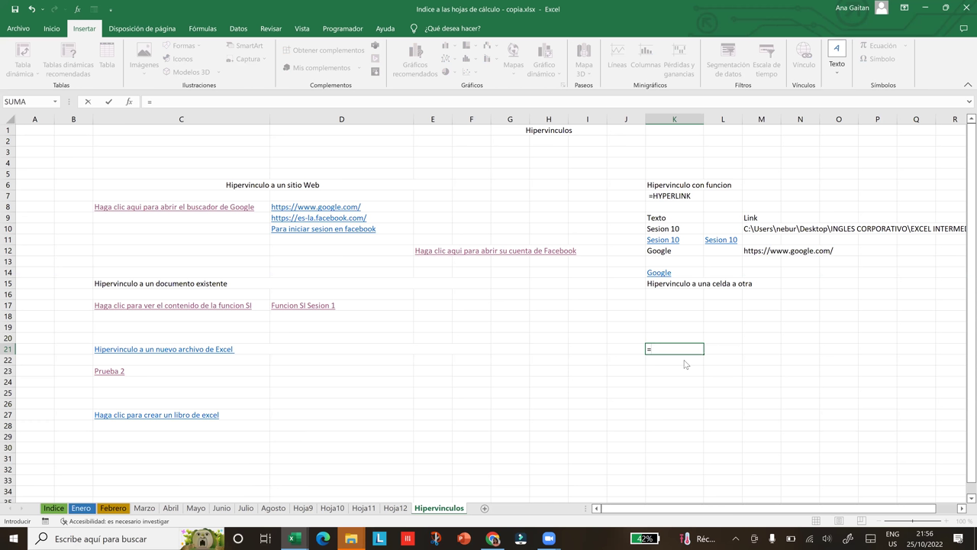
text(HIPERVINCULO()
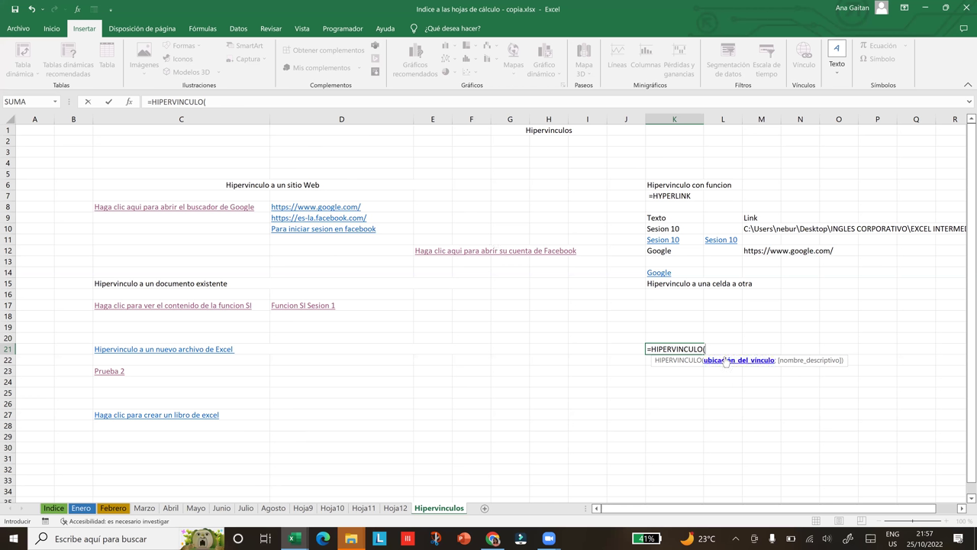
click(366, 207)
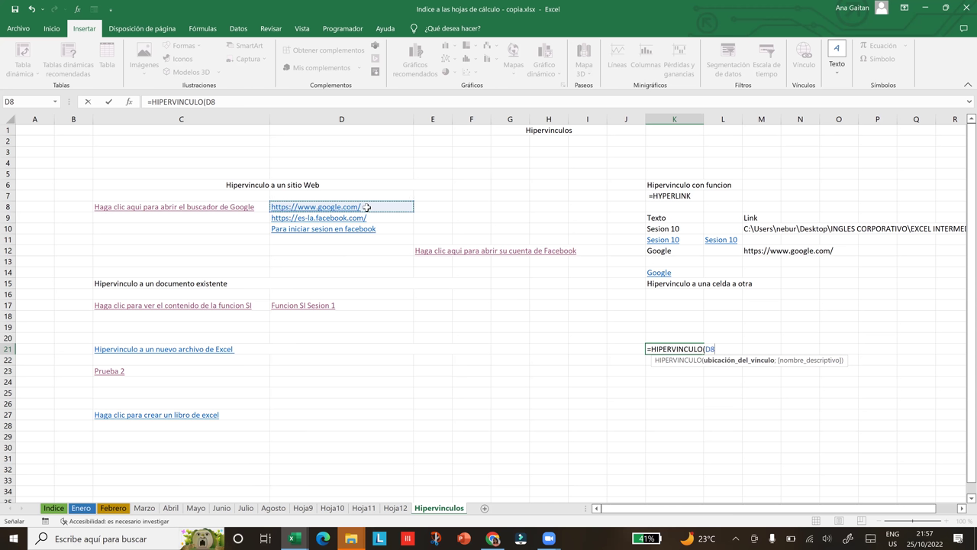
text(;)
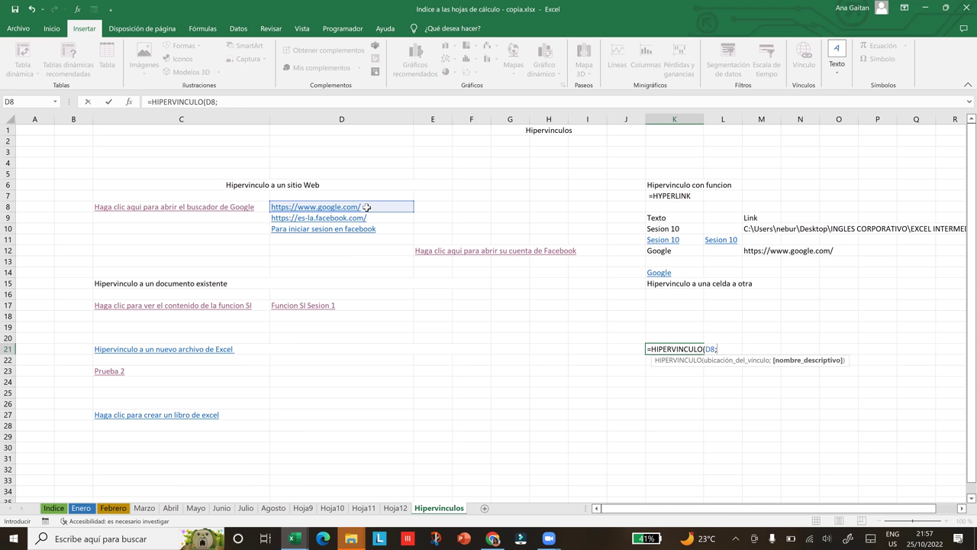
text(")
key(BackSpace)
text(Este enlace te llevar)
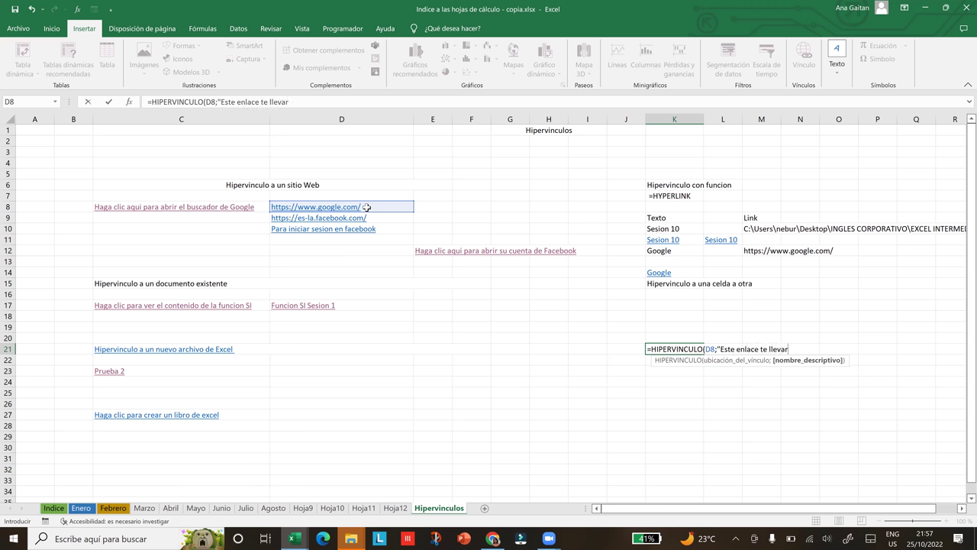
text(a al buscador de Google")
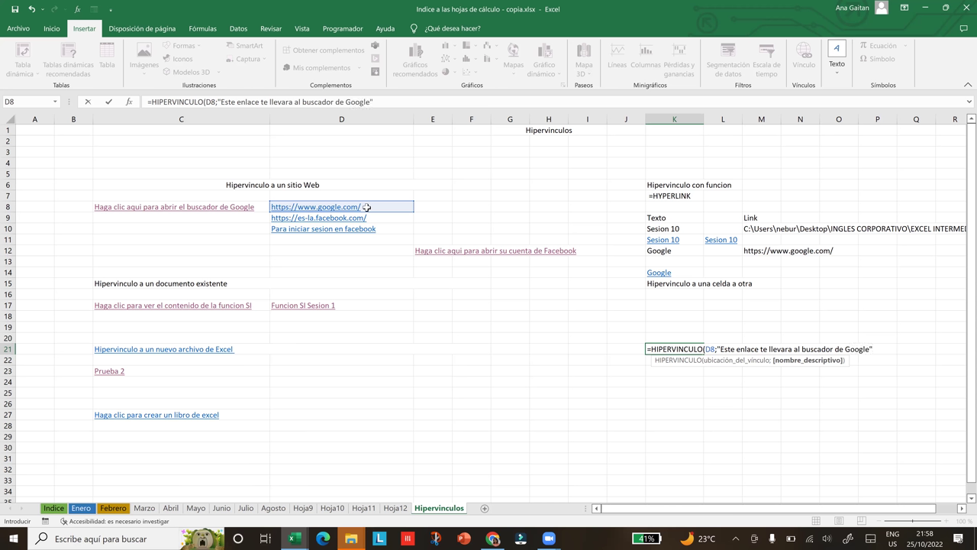
text(()
click(742, 396)
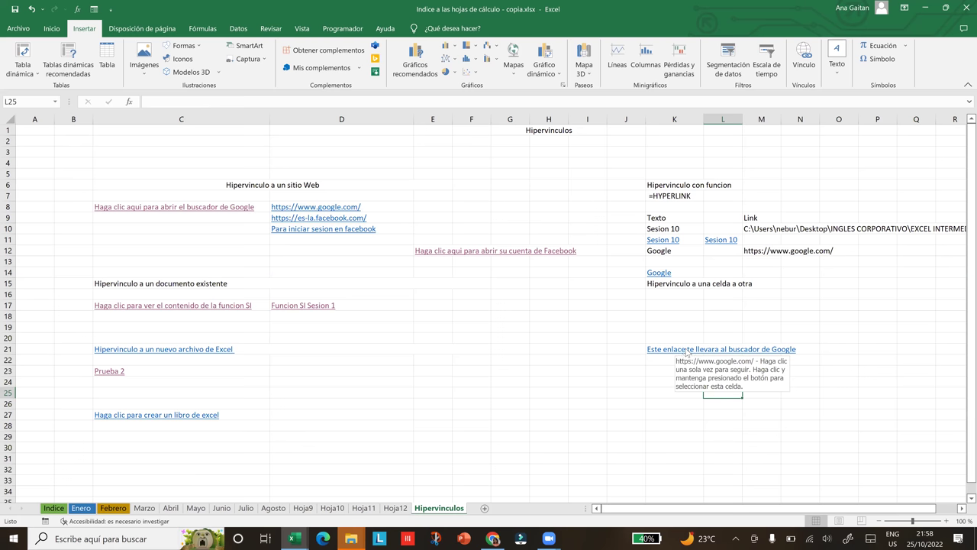
Step: Follow the K21 formula link, check the address of the web page it opens, and close the browser
click(686, 352)
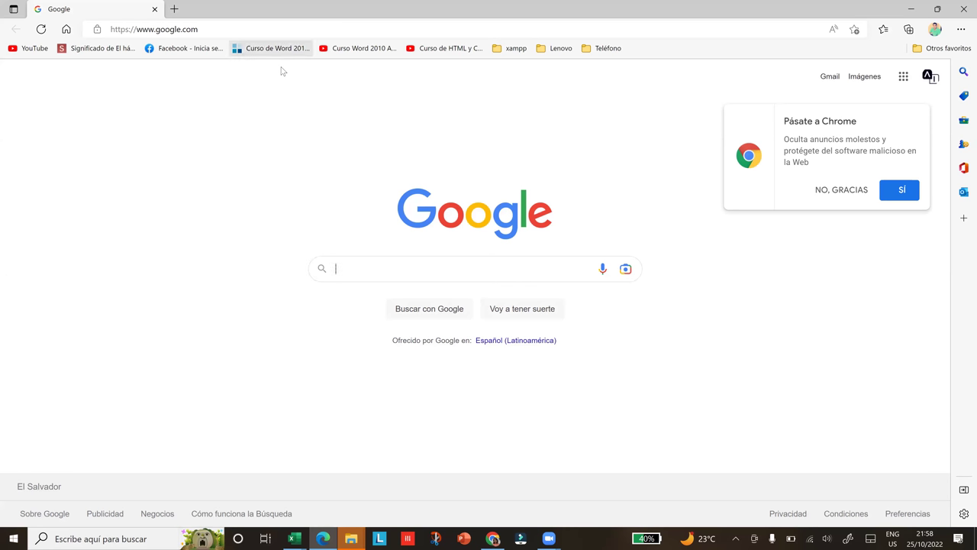
key(ctrl+l)
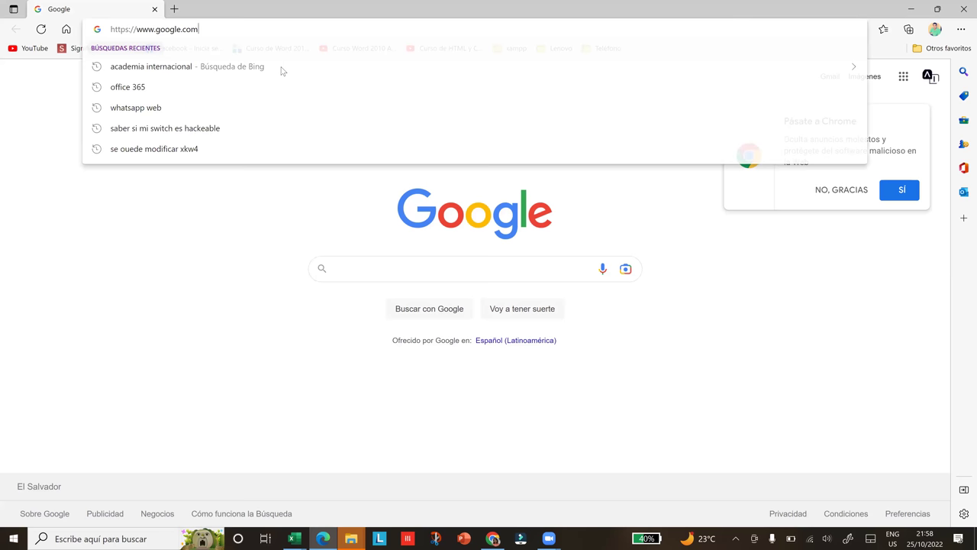
key(ctrl+a)
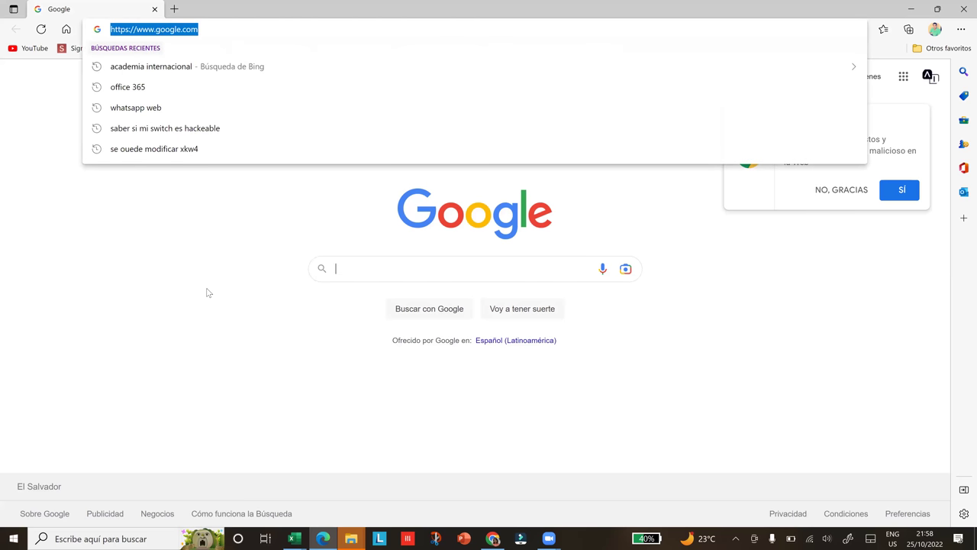
click(206, 293)
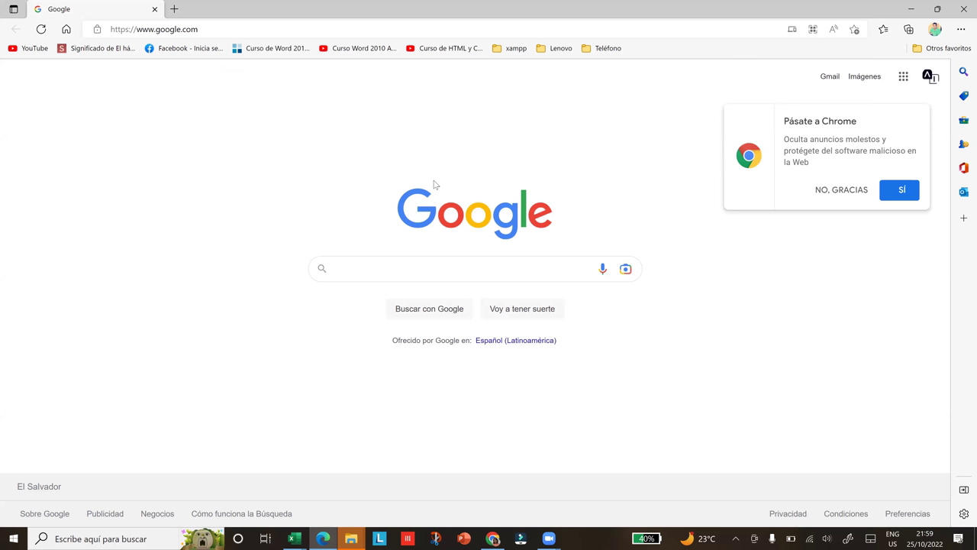
click(962, 9)
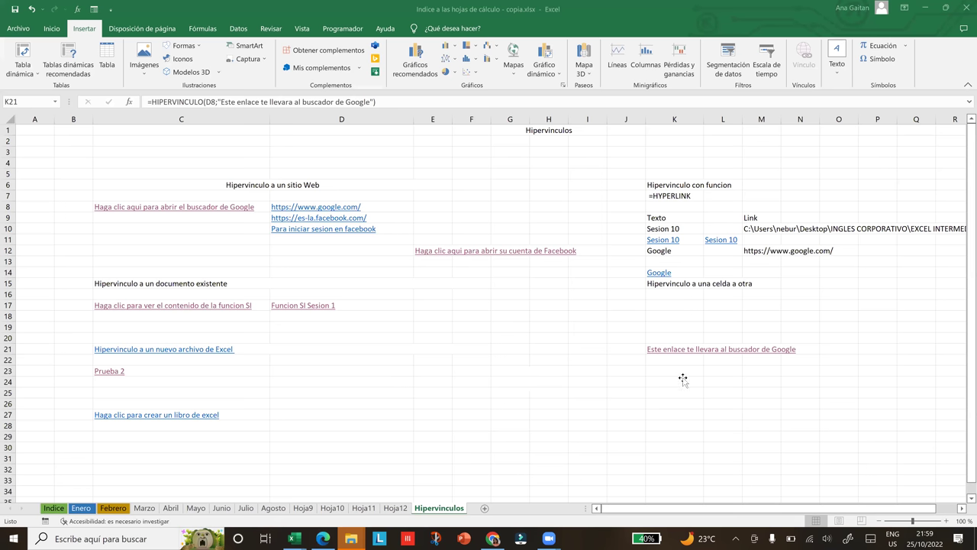
Step: Copy the Google web address text from cell D8 and leave the cell unedited
click(395, 208)
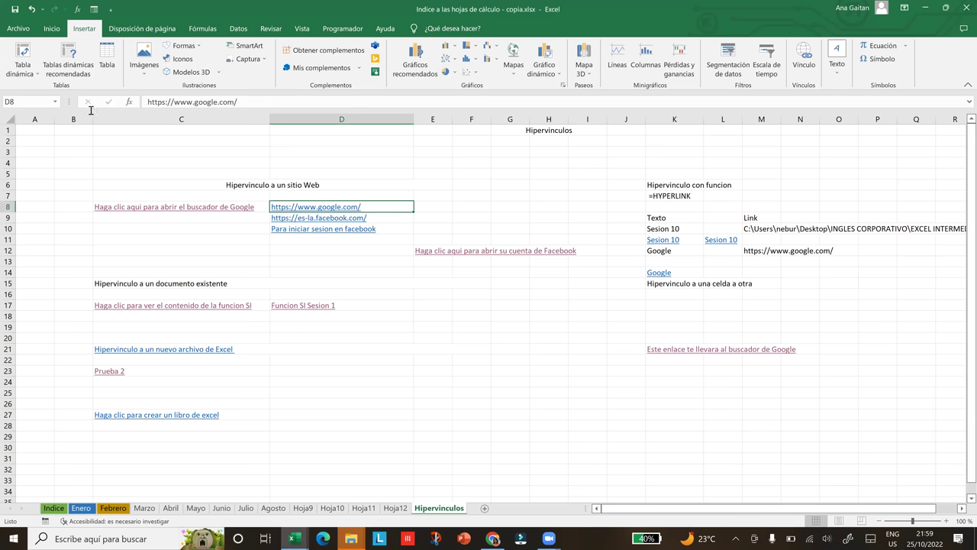
key(F2)
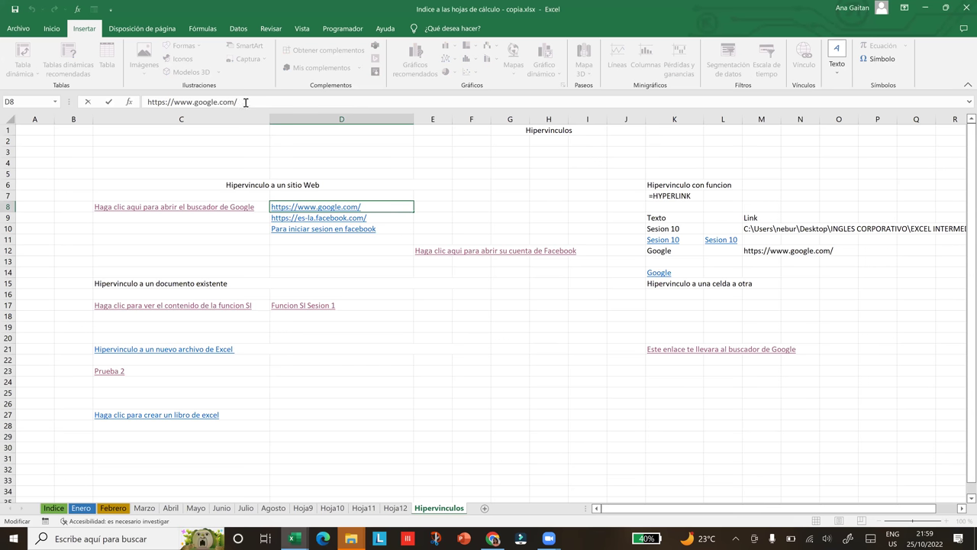
drag(87, 97, 88, 101)
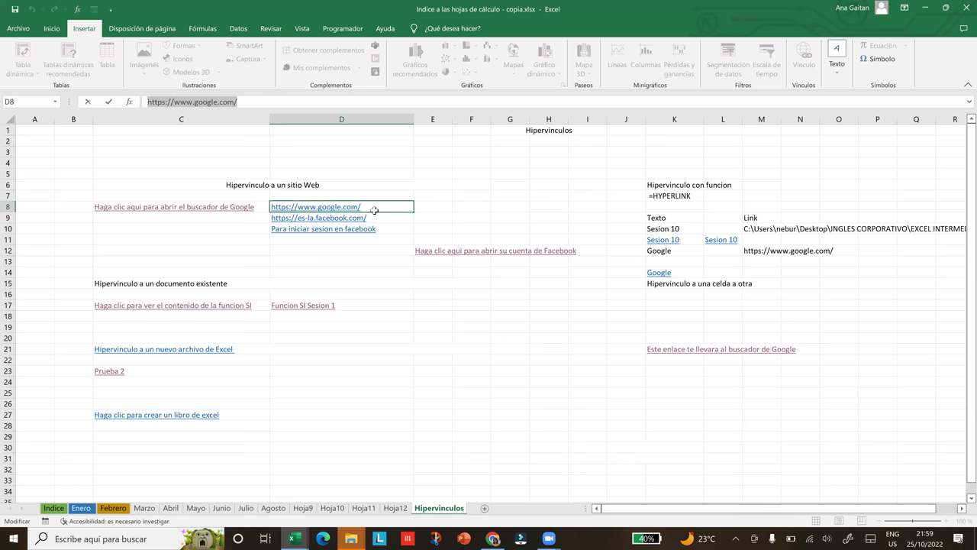
key(Escape)
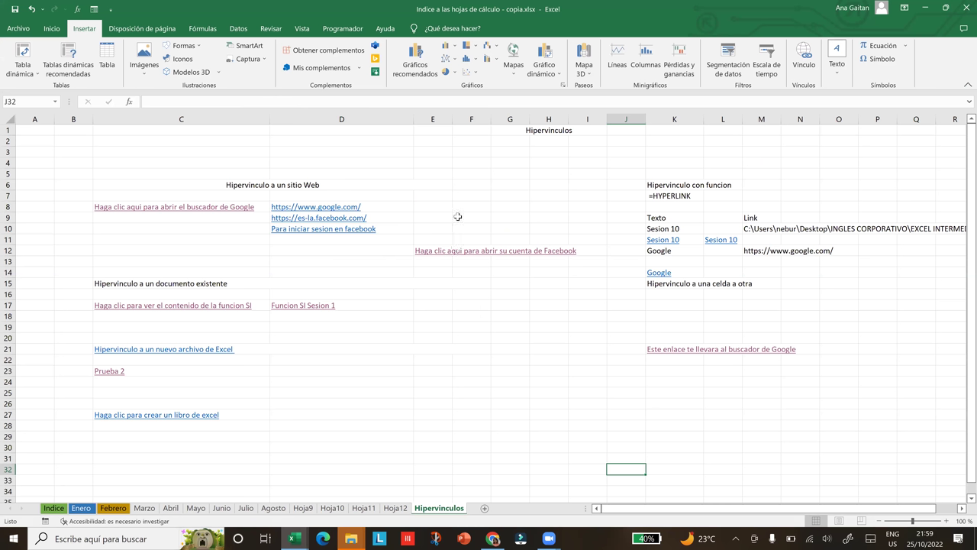
double_click(677, 394)
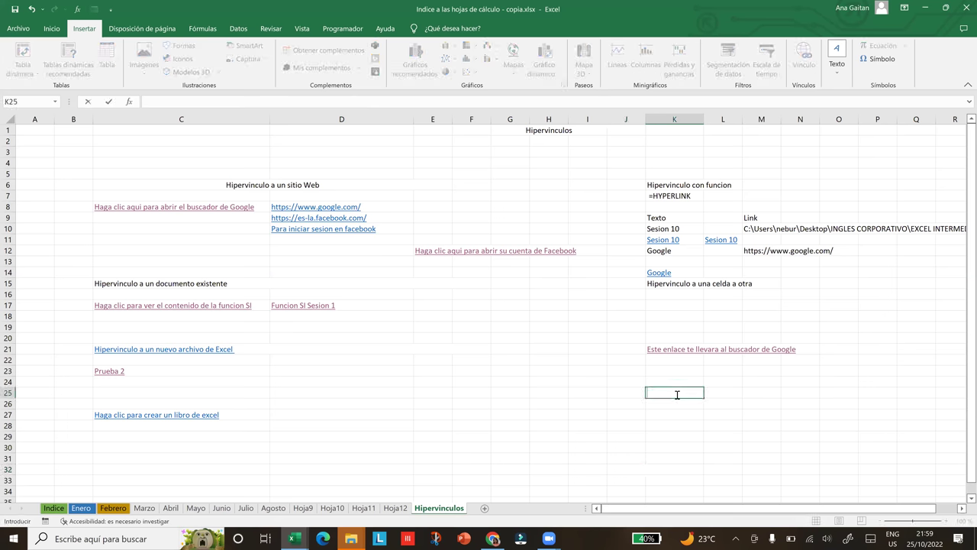
text(=HIPERVINCULO()
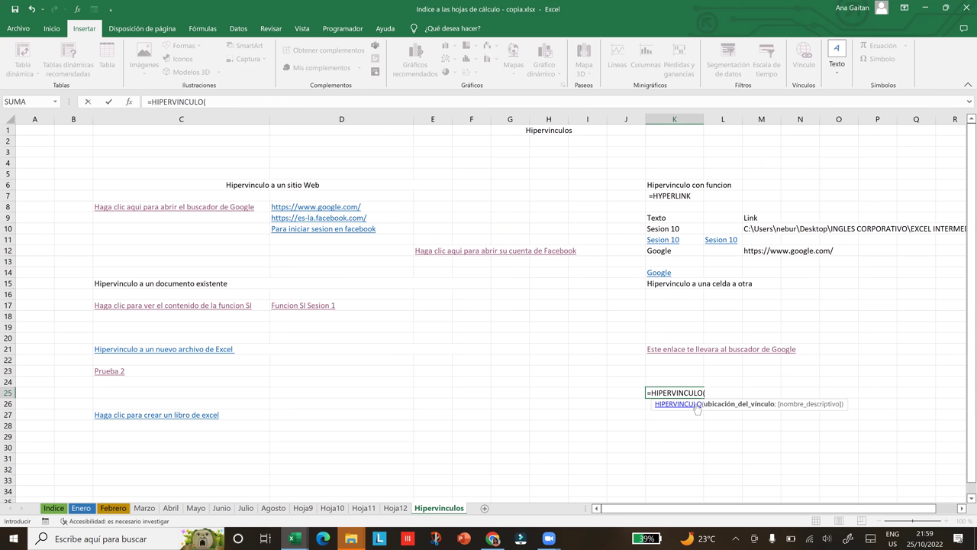
text(")
key(ctrl+v)
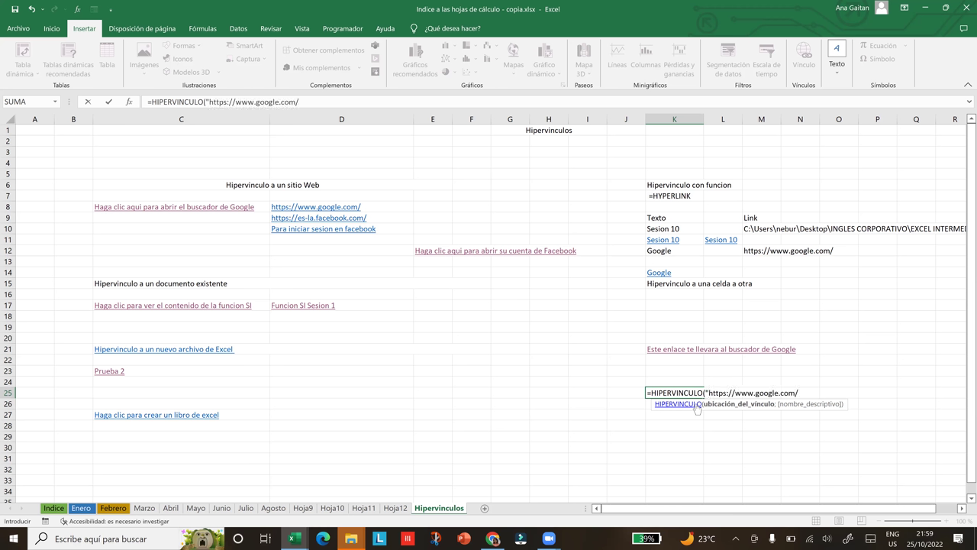
text(")
text(;)
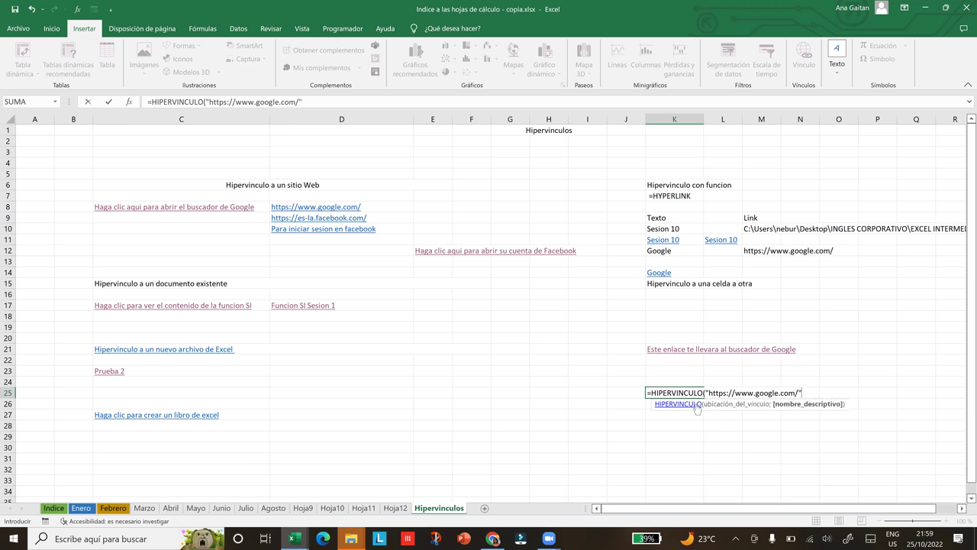
text(;')
key(BackSpace)
key(BackSpace)
key(BackSpace)
key(BackSpace)
key(BackSpace)
key(BackSpace)
key(BackSpace)
key(BackSpace)
key(BackSpace)
key(BackSpace)
key(BackSpace)
key(BackSpace)
key(BackSpace)
key(BackSpace)
key(BackSpace)
key(BackSpace)
key(BackSpace)
key(BackSpace)
key(BackSpace)
key(BackSpace)
key(BackSpace)
key(BackSpace)
key(BackSpace)
key(BackSpace)
key(BackSpace)
key(BackSpace)
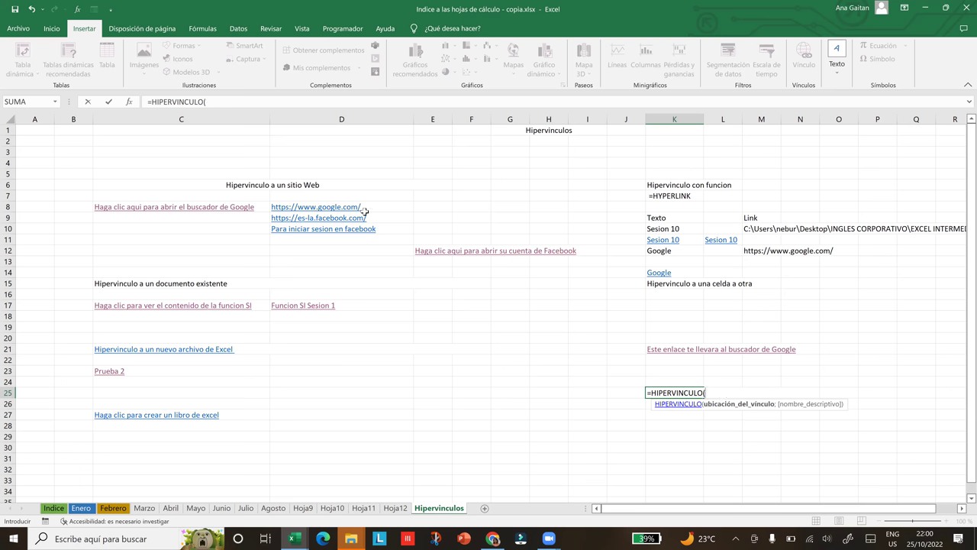
key(BackSpace)
key(BackSpace)
key(BackSpace)
key(BackSpace)
key(BackSpace)
key(BackSpace)
key(BackSpace)
key(BackSpace)
key(BackSpace)
key(BackSpace)
key(BackSpace)
key(BackSpace)
key(BackSpace)
key(BackSpace)
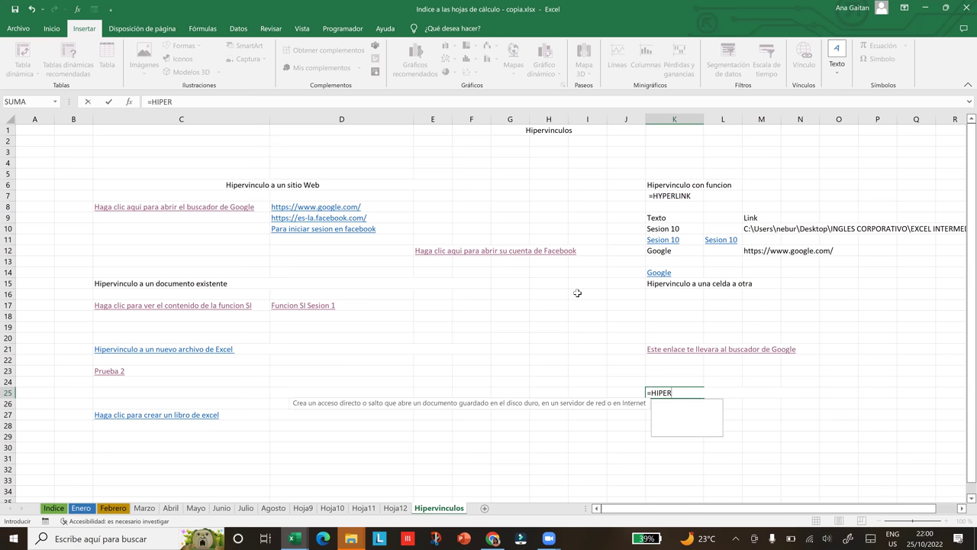
Step: Copy the Facebook web address text from cell D9 and leave the cell unedited
click(397, 216)
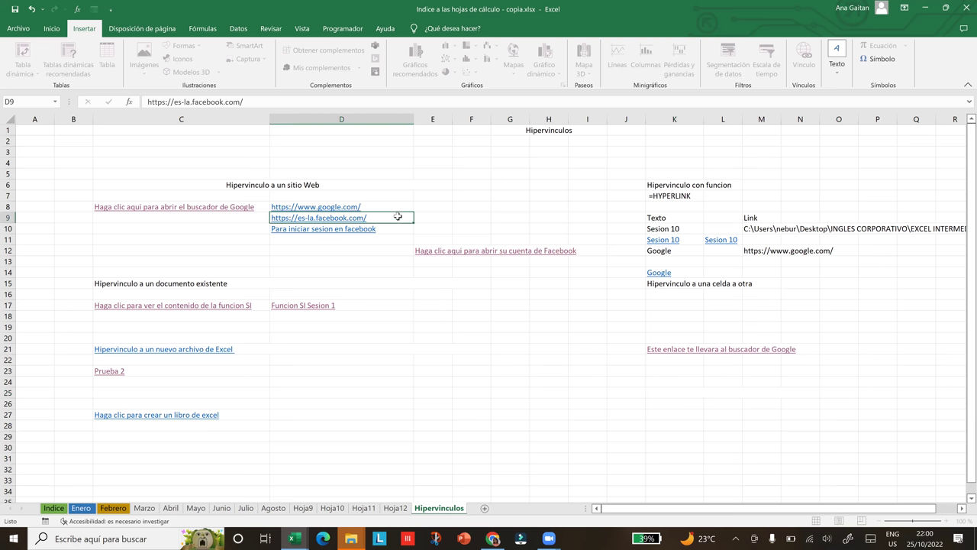
drag(273, 103, 1, 92)
key(ctrl+c)
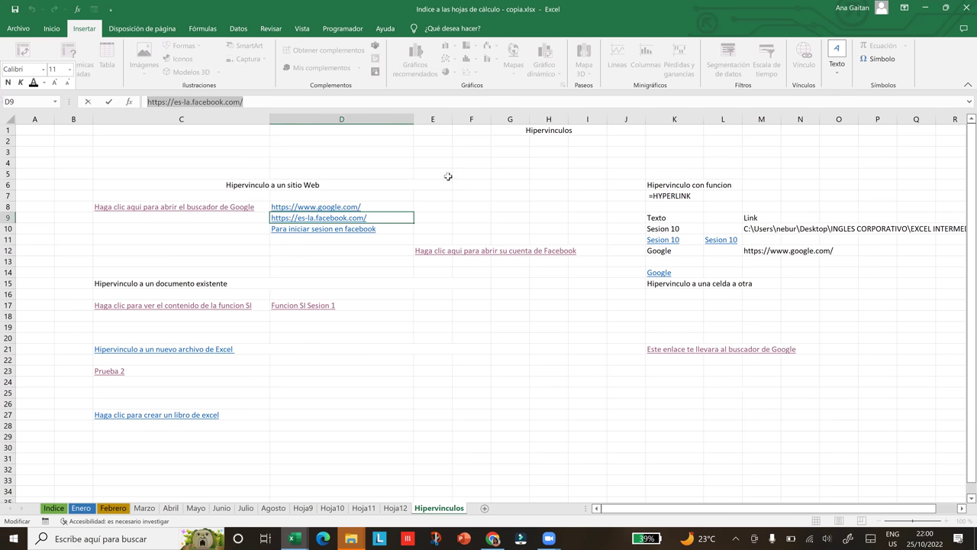
click(684, 391)
click(675, 377)
text(=)
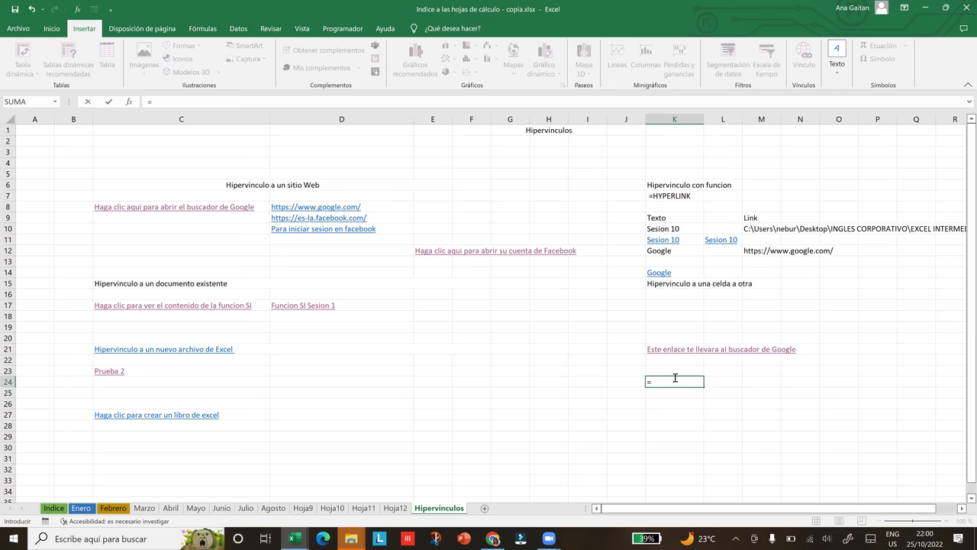
text(hip)
key(Tab)
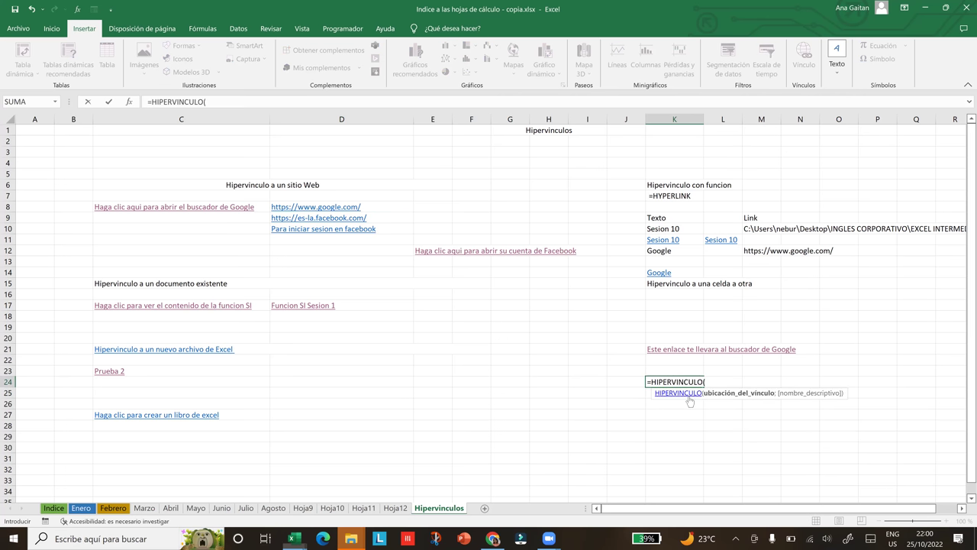
text(")
key(ctrl+v)
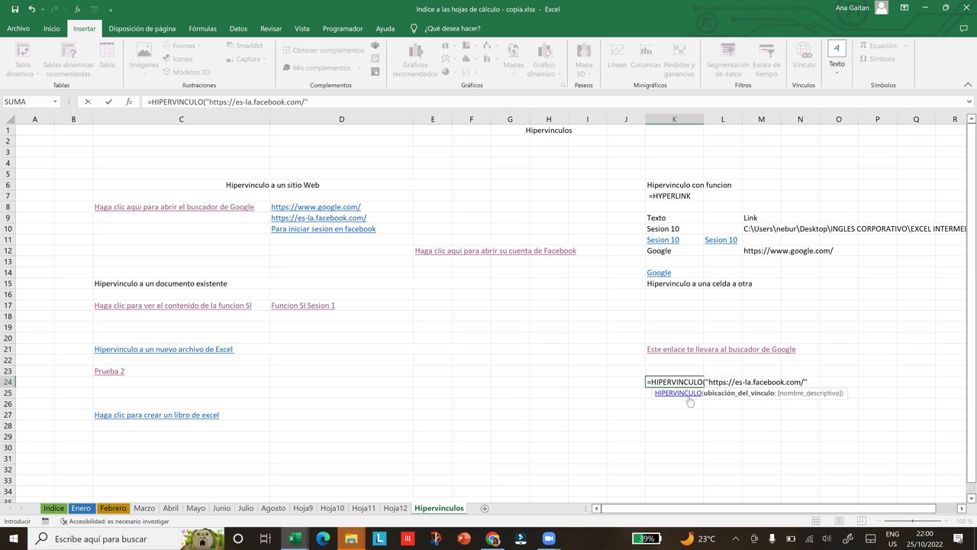
text(";)
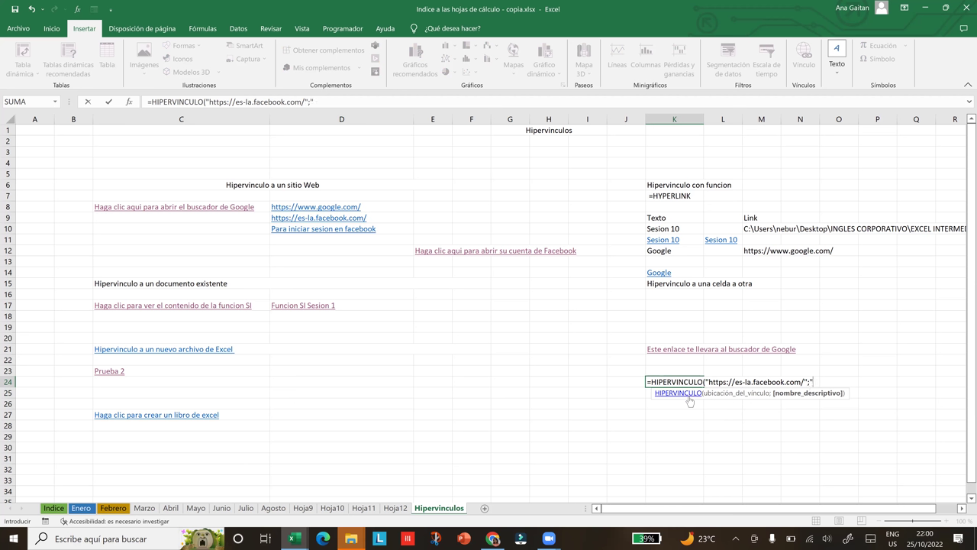
text("Este)
key(BackSpace)
key(BackSpace)
key(BackSpace)
key(BackSpace)
text(Clic aqui para abrir)
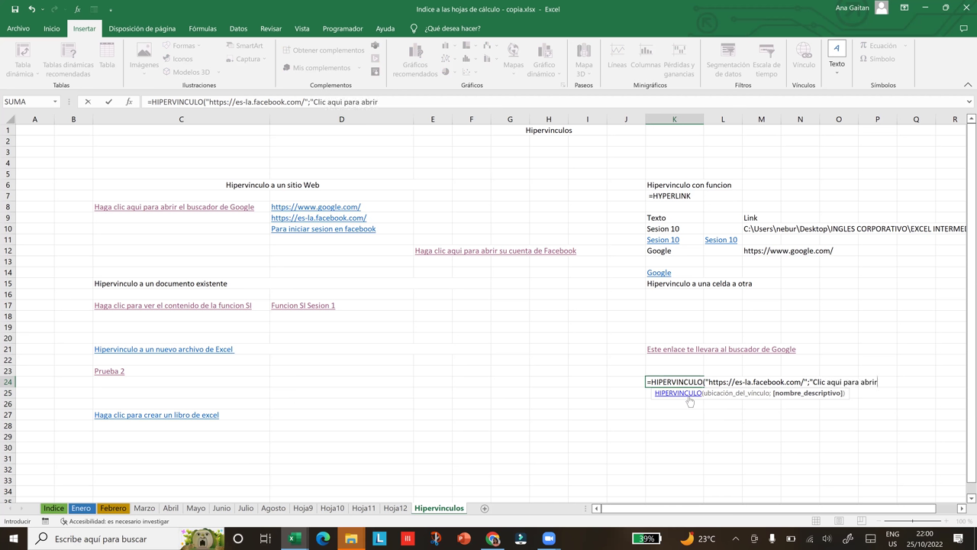
text( Facebook"))
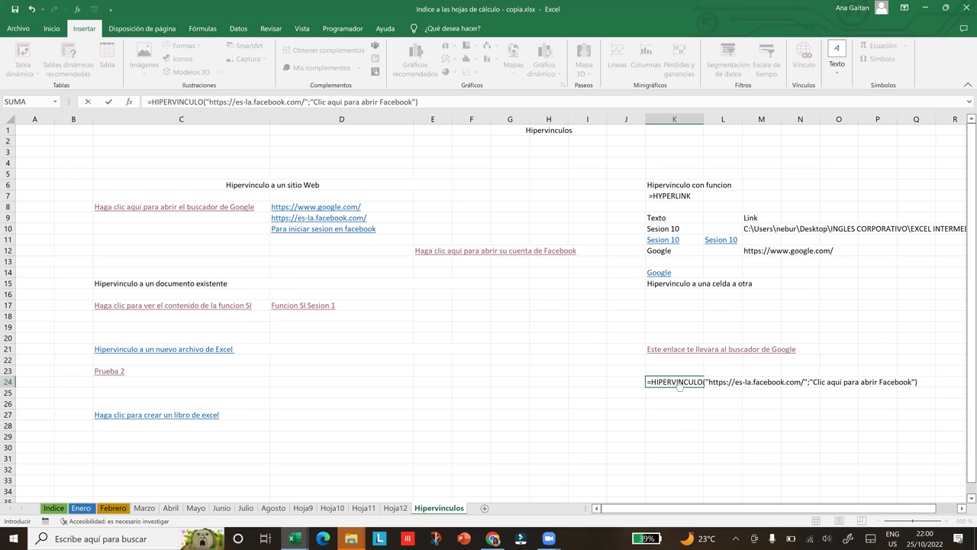
key(ctrl+Return)
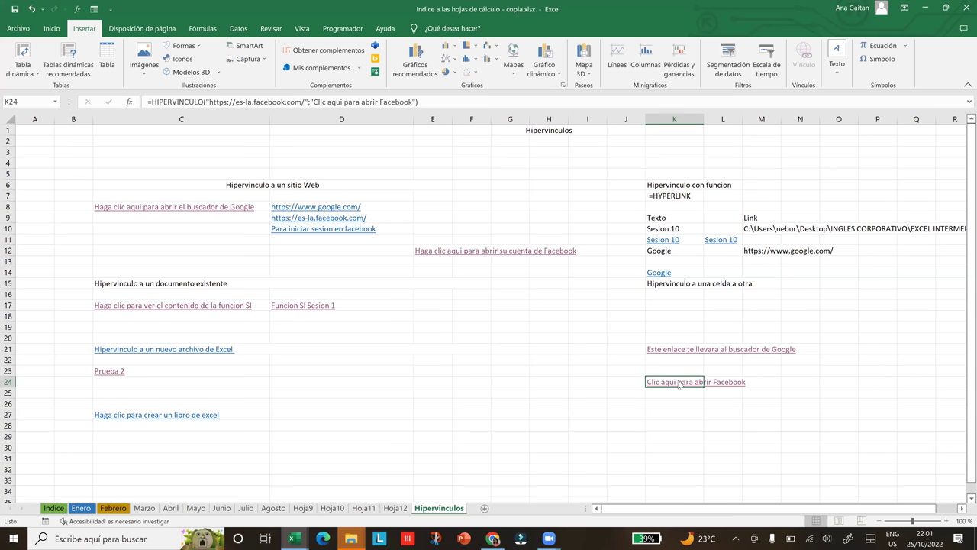
Step: Follow the K24 formula link to check the web page it opens, and close the browser
click(679, 384)
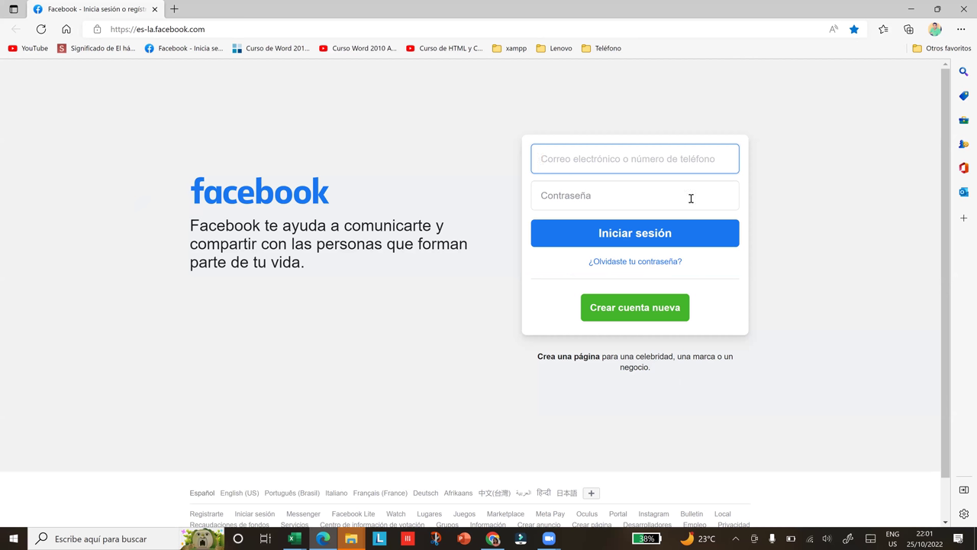
click(962, 10)
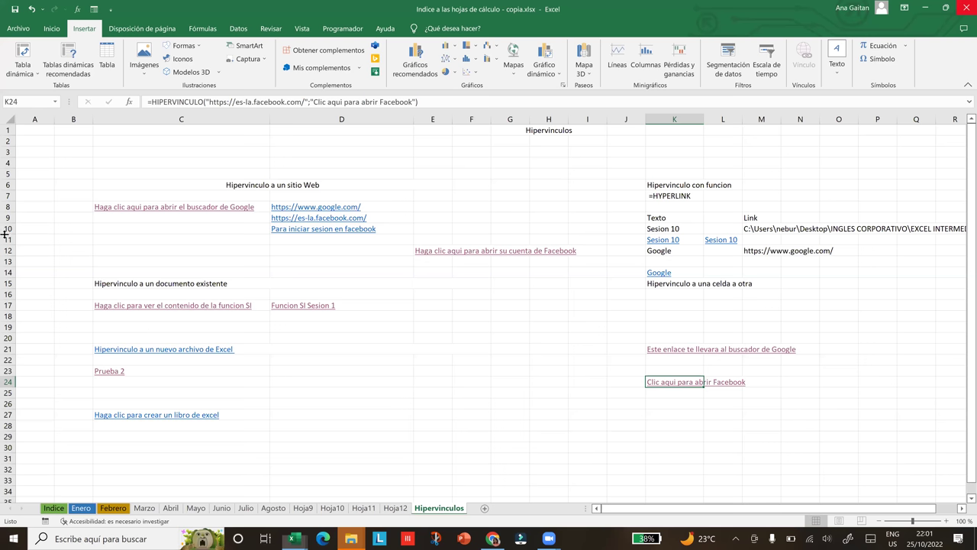
Step: Test the sheet links by following Enero from the Indice sheet and going back through the Indice link
click(45, 256)
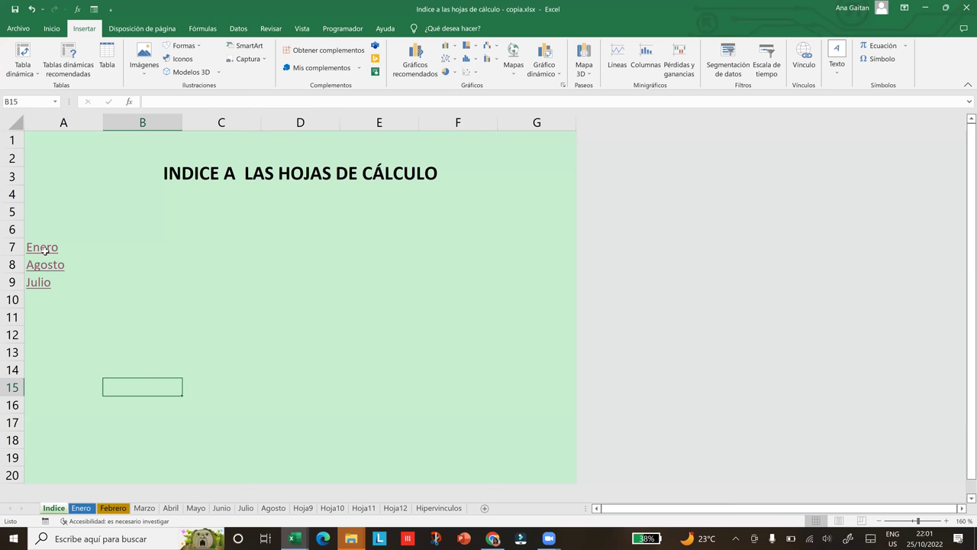
click(45, 249)
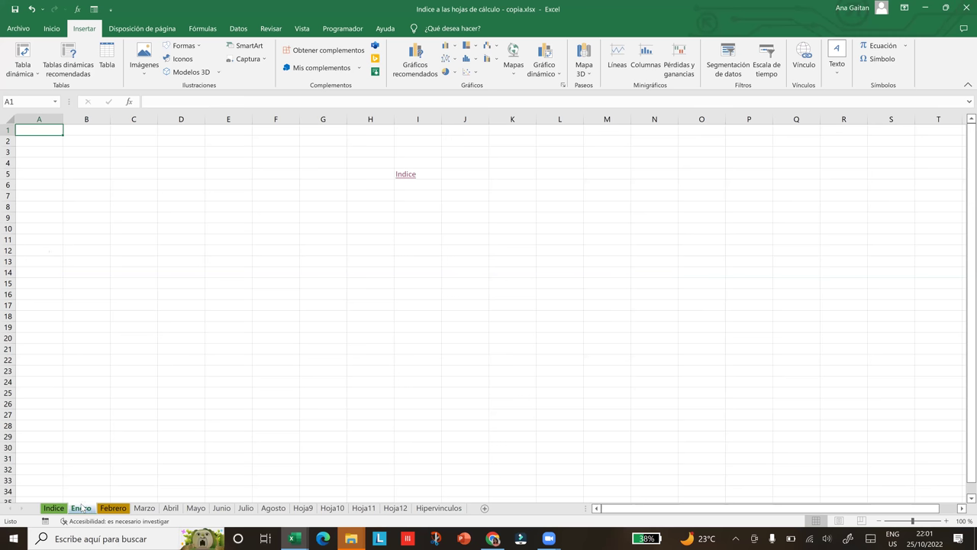
click(409, 175)
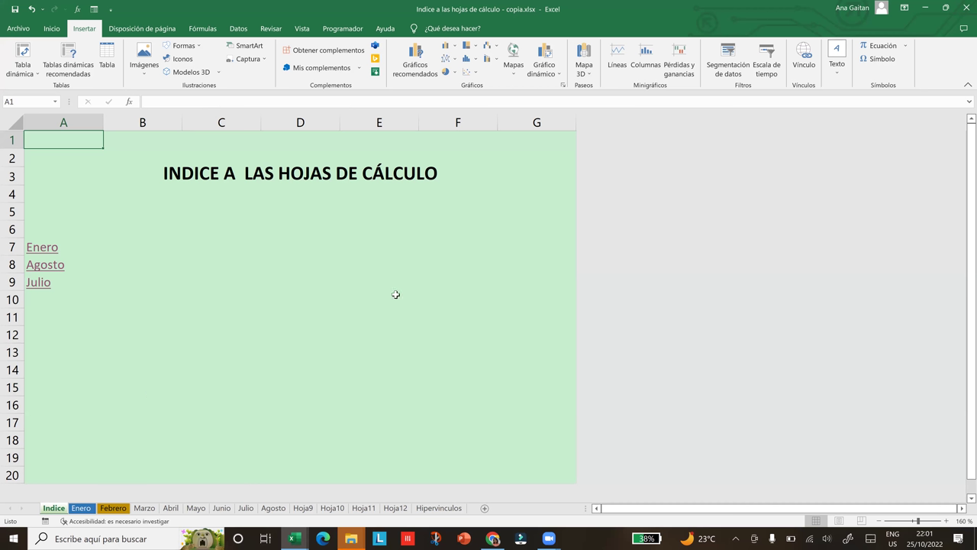
Step: Return to the Hipervinculos sheet and review the website, existing-document and function hyperlink examples
click(432, 509)
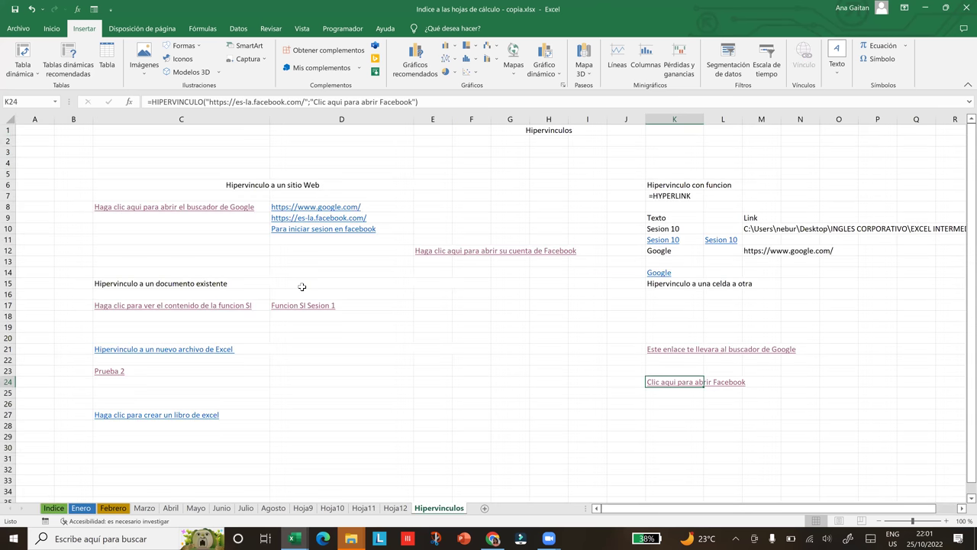
click(215, 228)
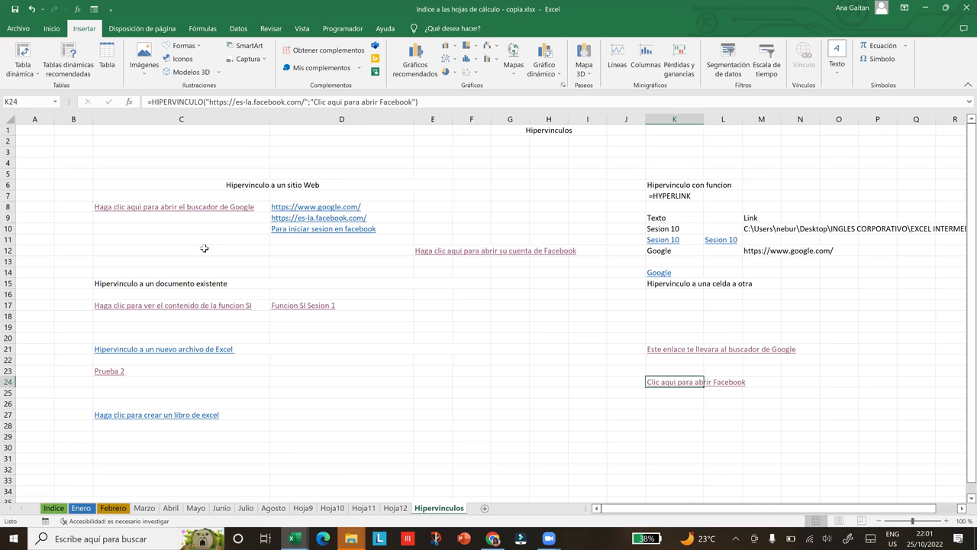
click(259, 292)
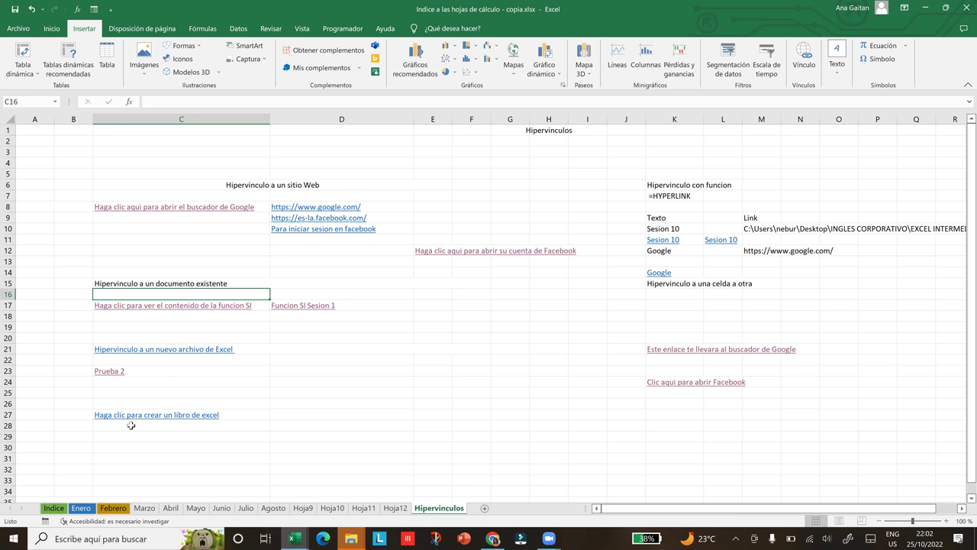
click(686, 197)
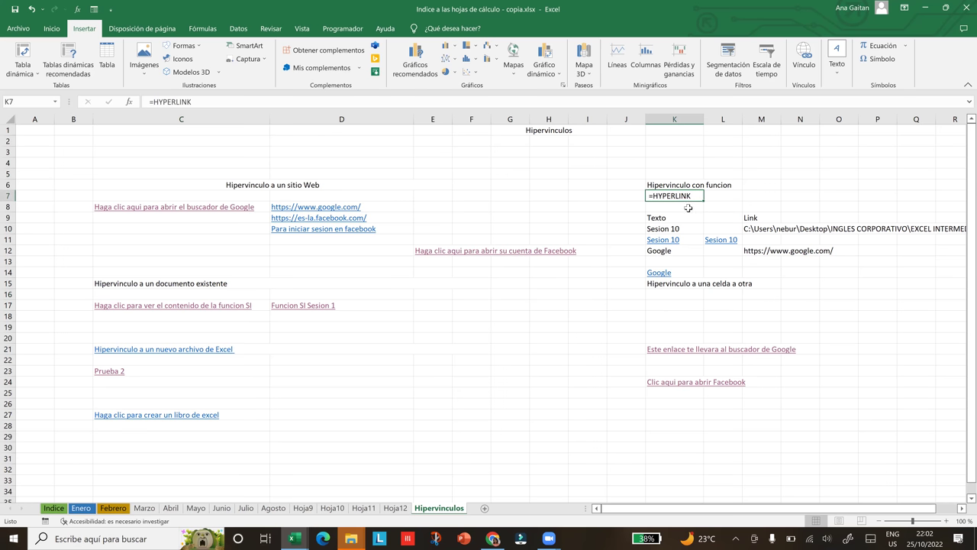
click(831, 288)
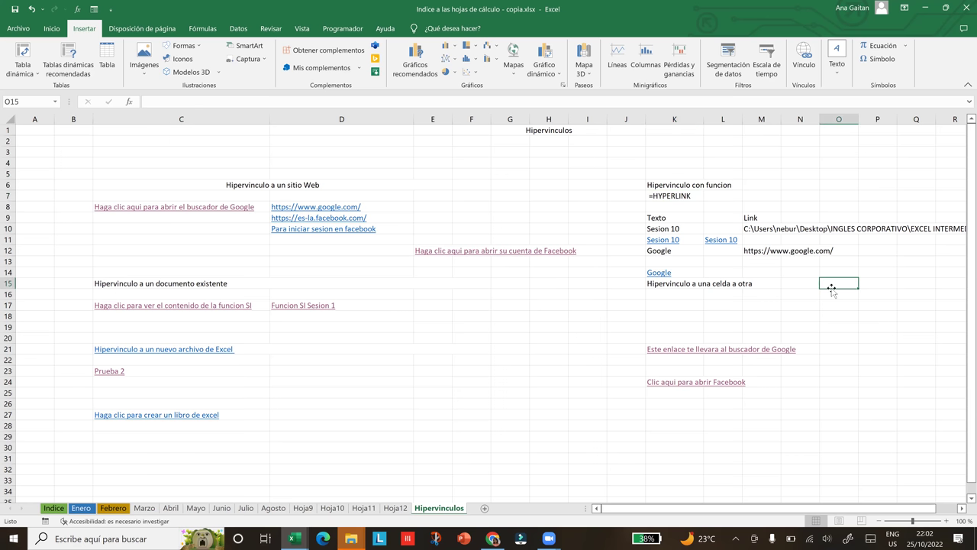
text(=)
text(hio)
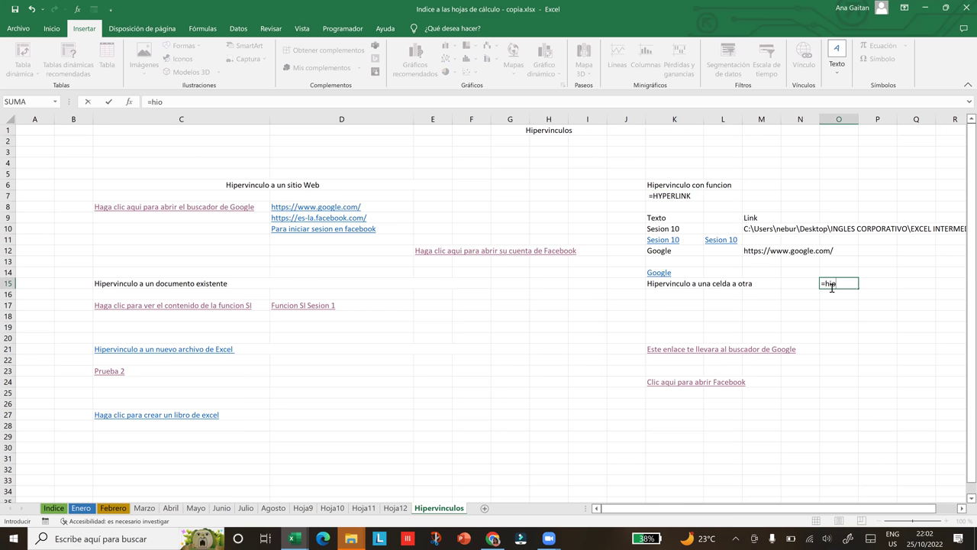
key(BackSpace)
text(p)
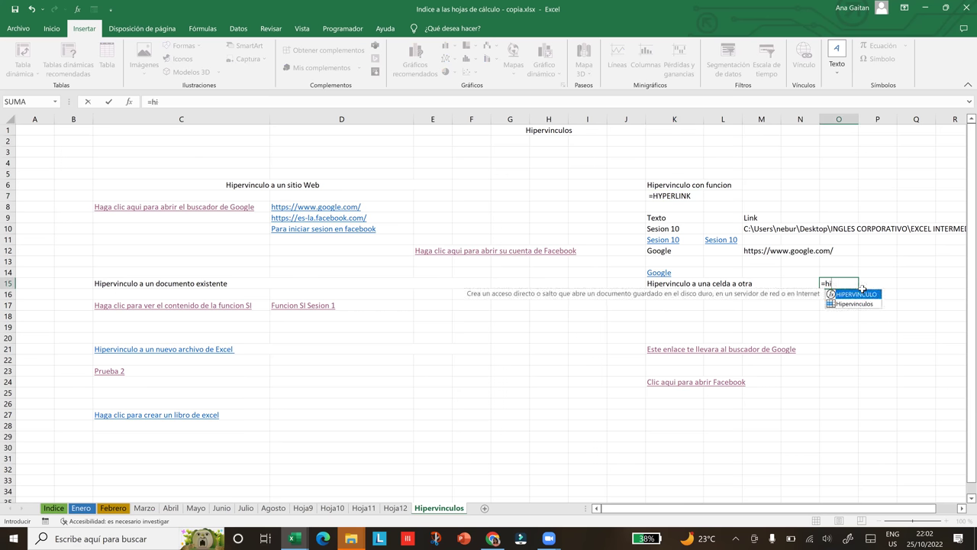
double_click(847, 295)
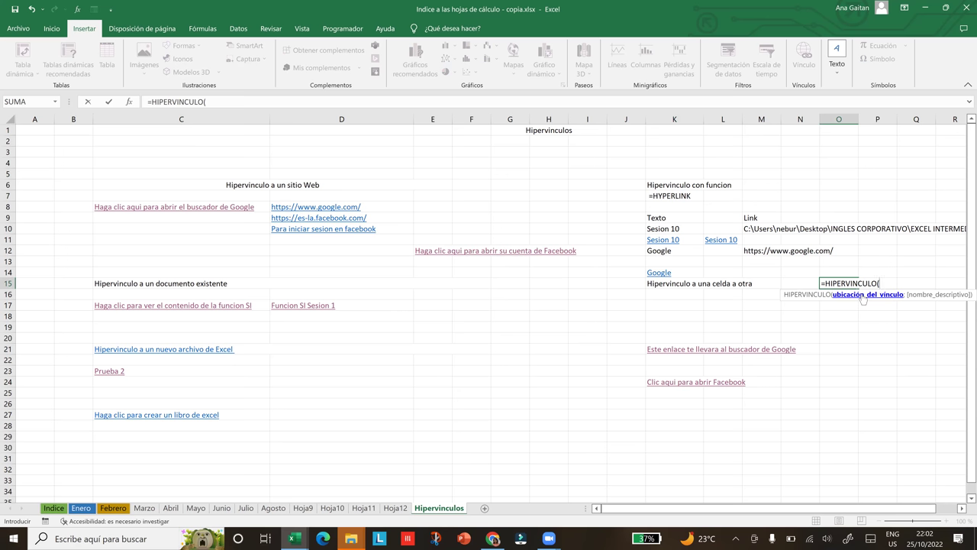
key(BackSpace)
key(Escape)
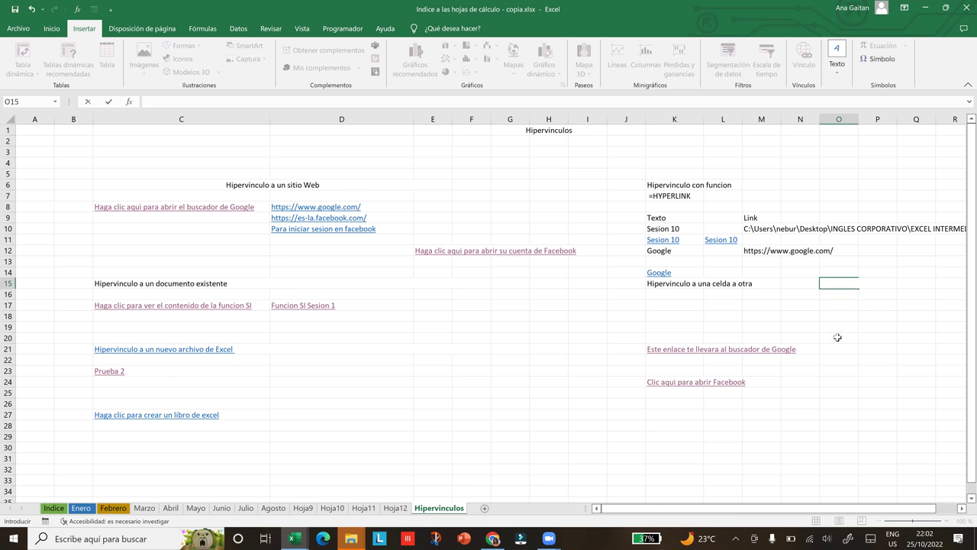
click(838, 338)
click(591, 357)
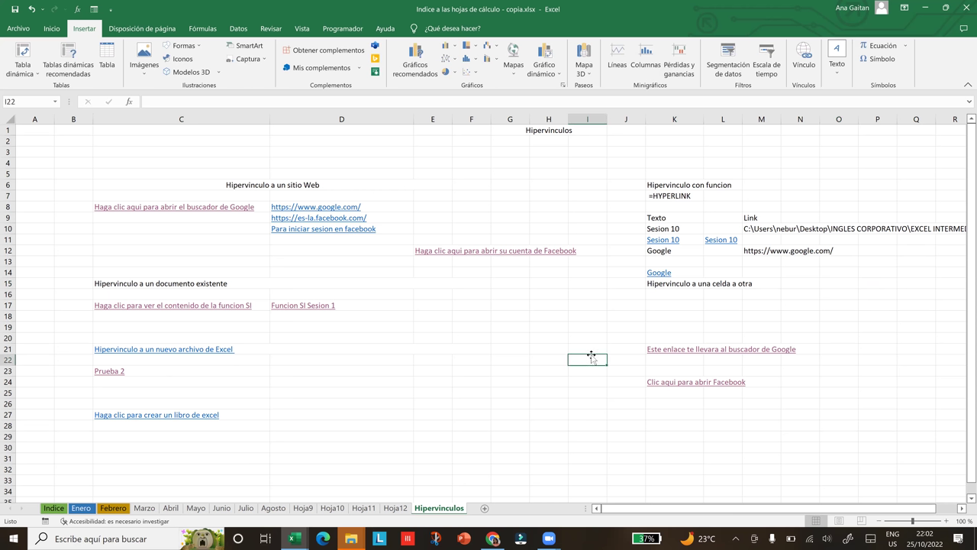
Step: Look through the Enero, Indice and Febrero sheets and go back to Enero
click(81, 509)
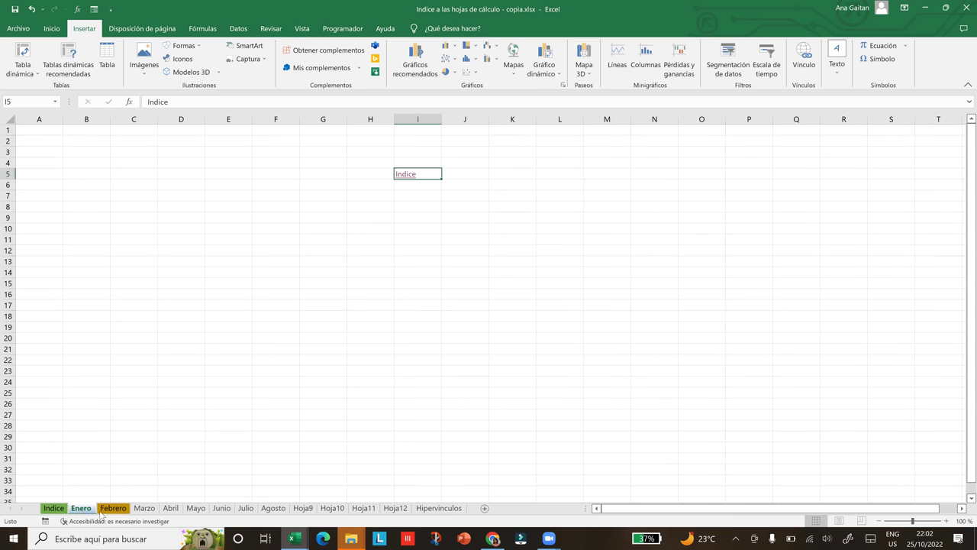
key(ctrl+Page_Up)
click(79, 509)
click(57, 508)
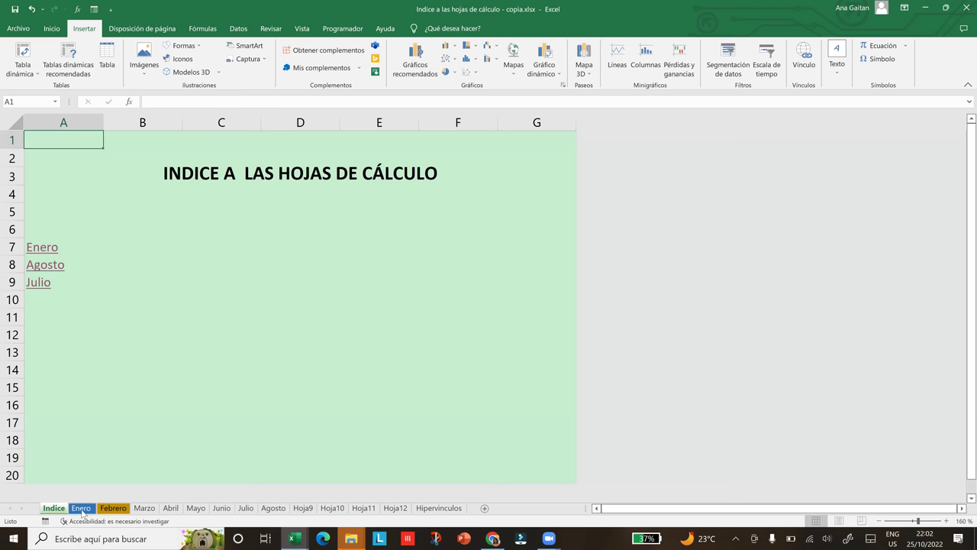
click(81, 509)
key(ctrl+Page_Down)
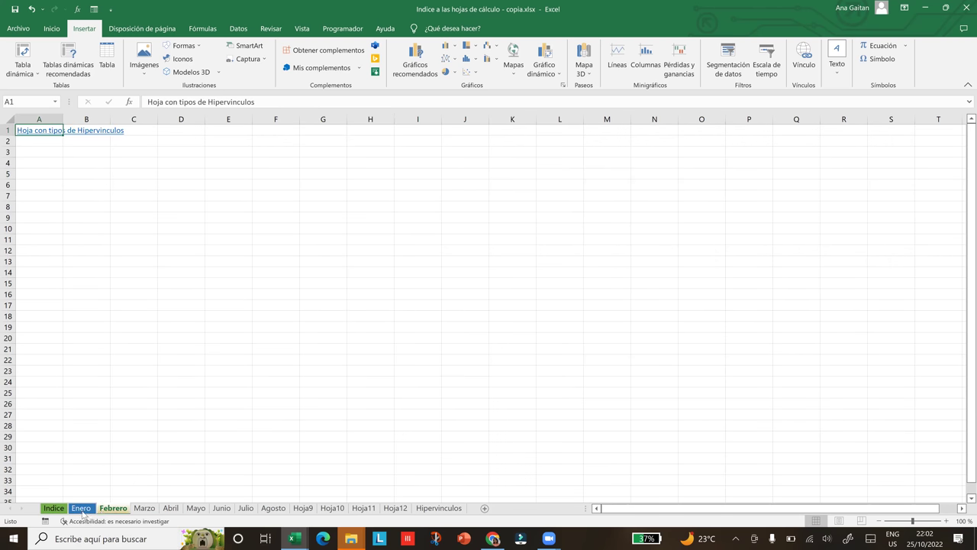
click(82, 509)
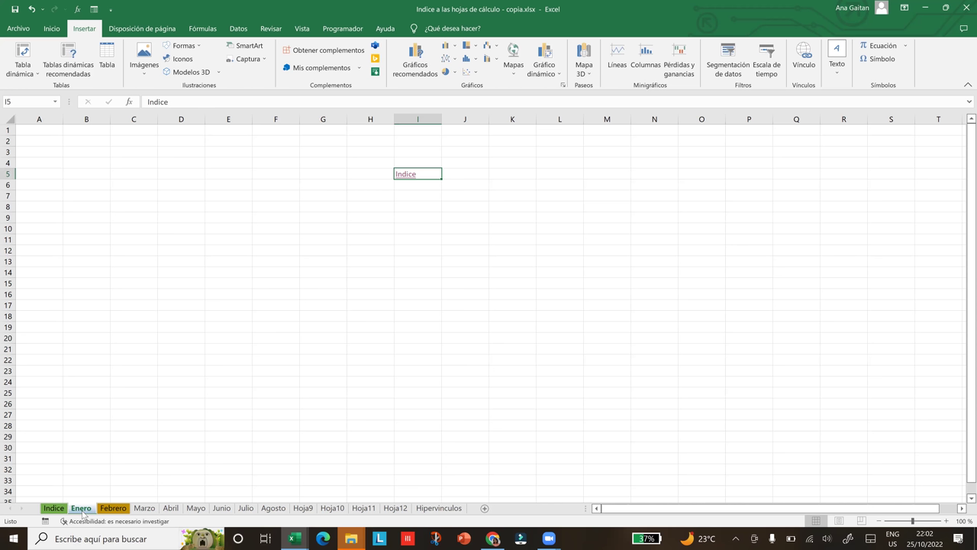